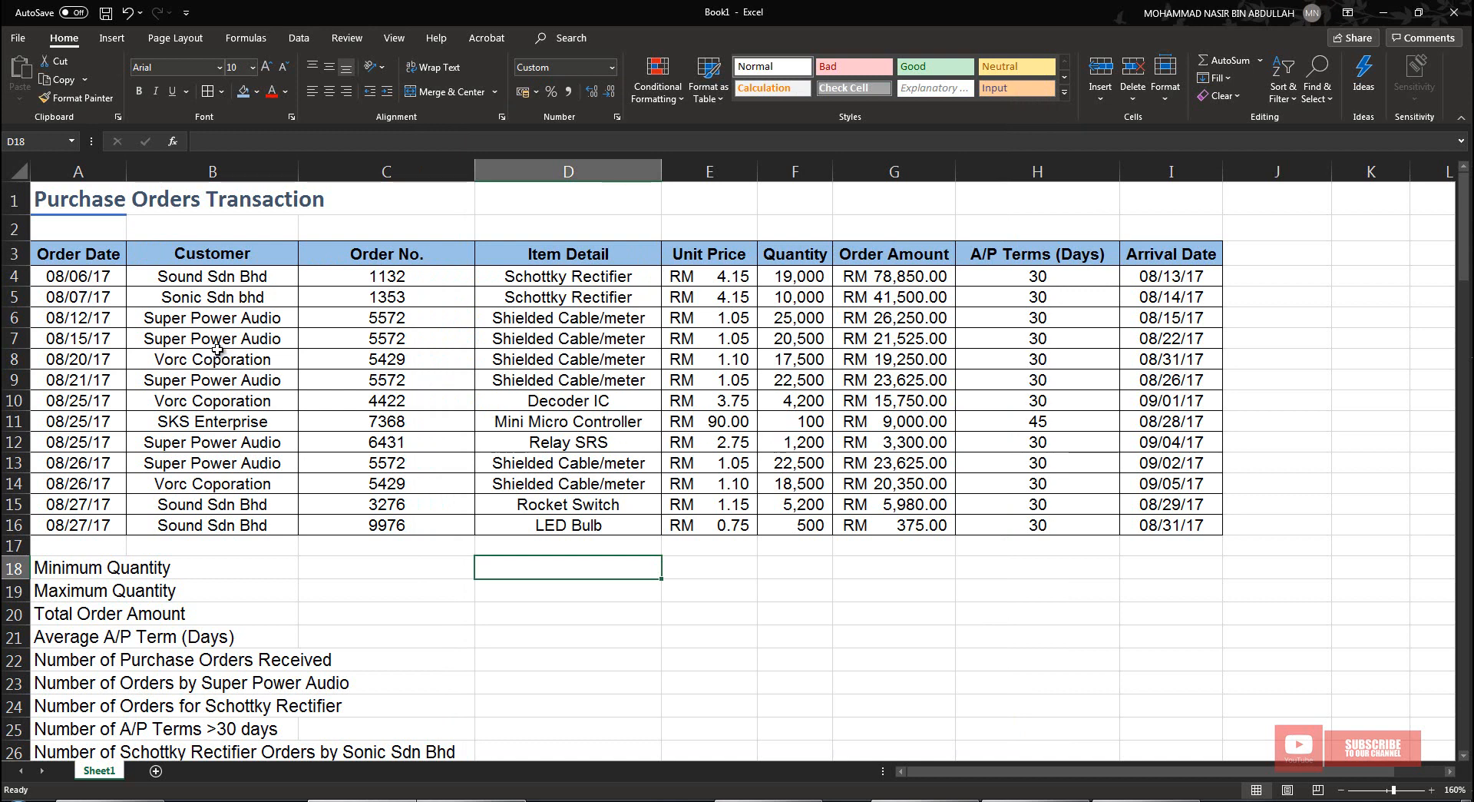
Review the purchase order table's columns from Customer to Arrival Date, including the Order Amount formula in G4
left_click_drag(232, 278, 217, 524)
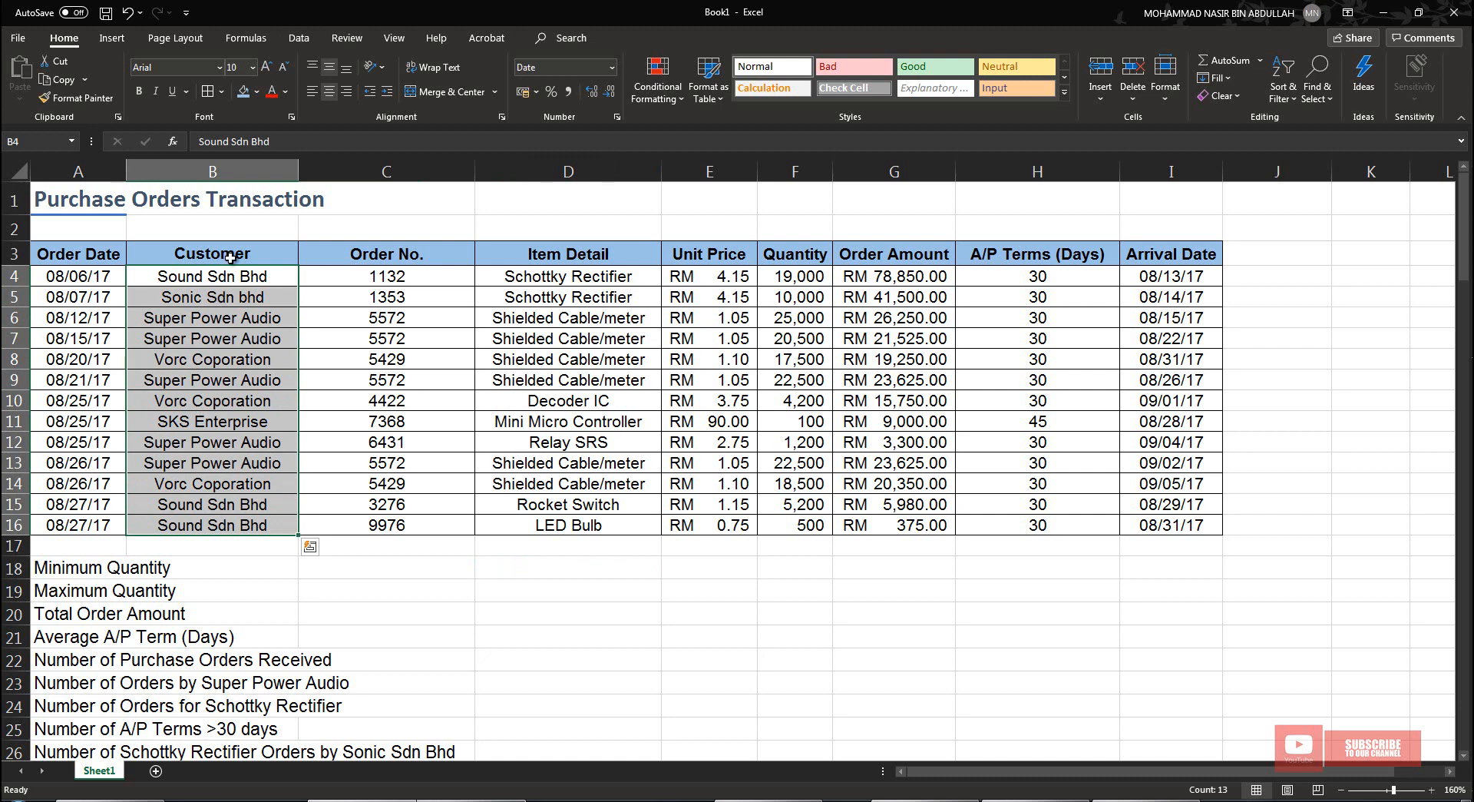
left_click_drag(536, 273, 568, 525)
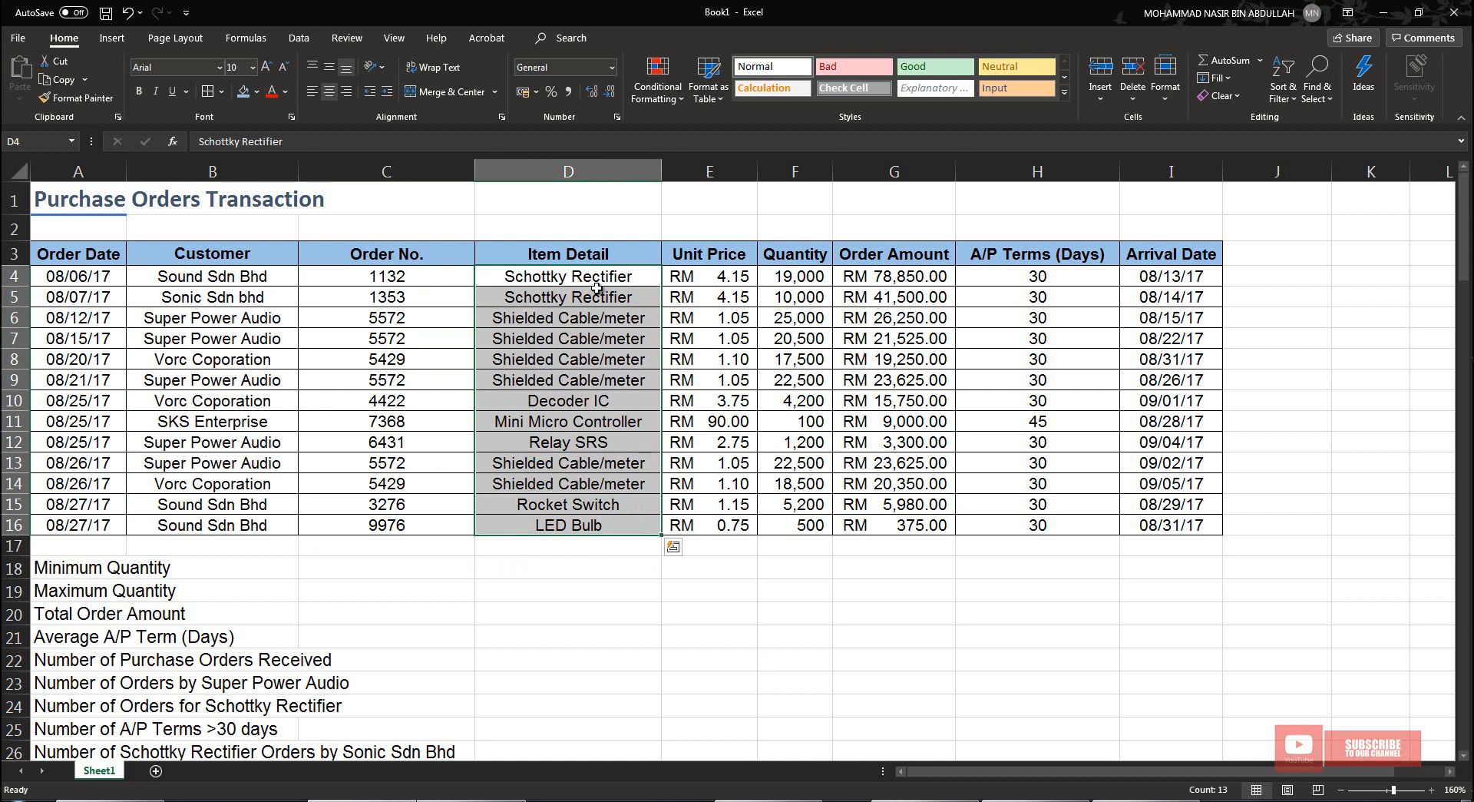
left_click_drag(407, 278, 407, 299)
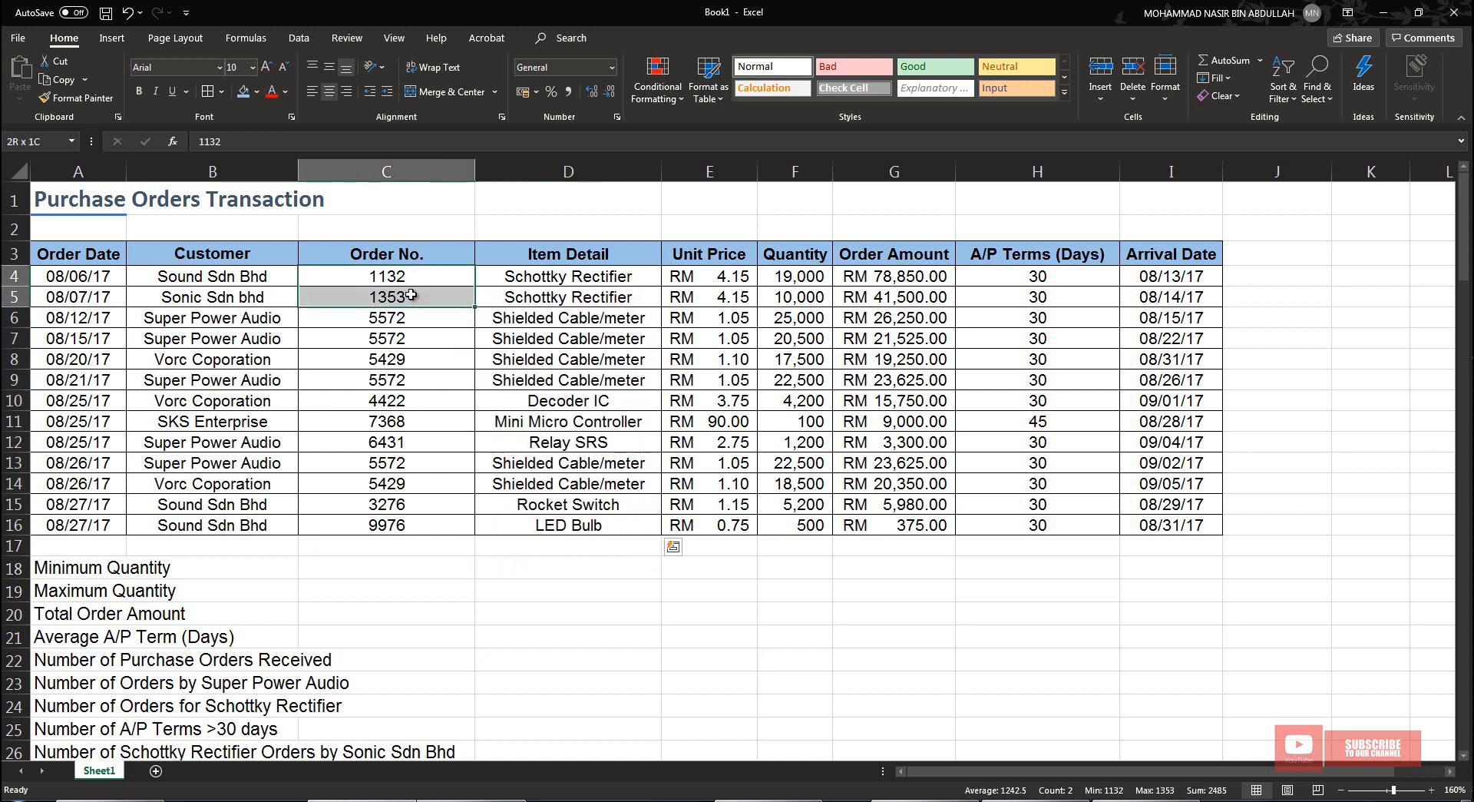
left_click_drag(728, 281, 733, 301)
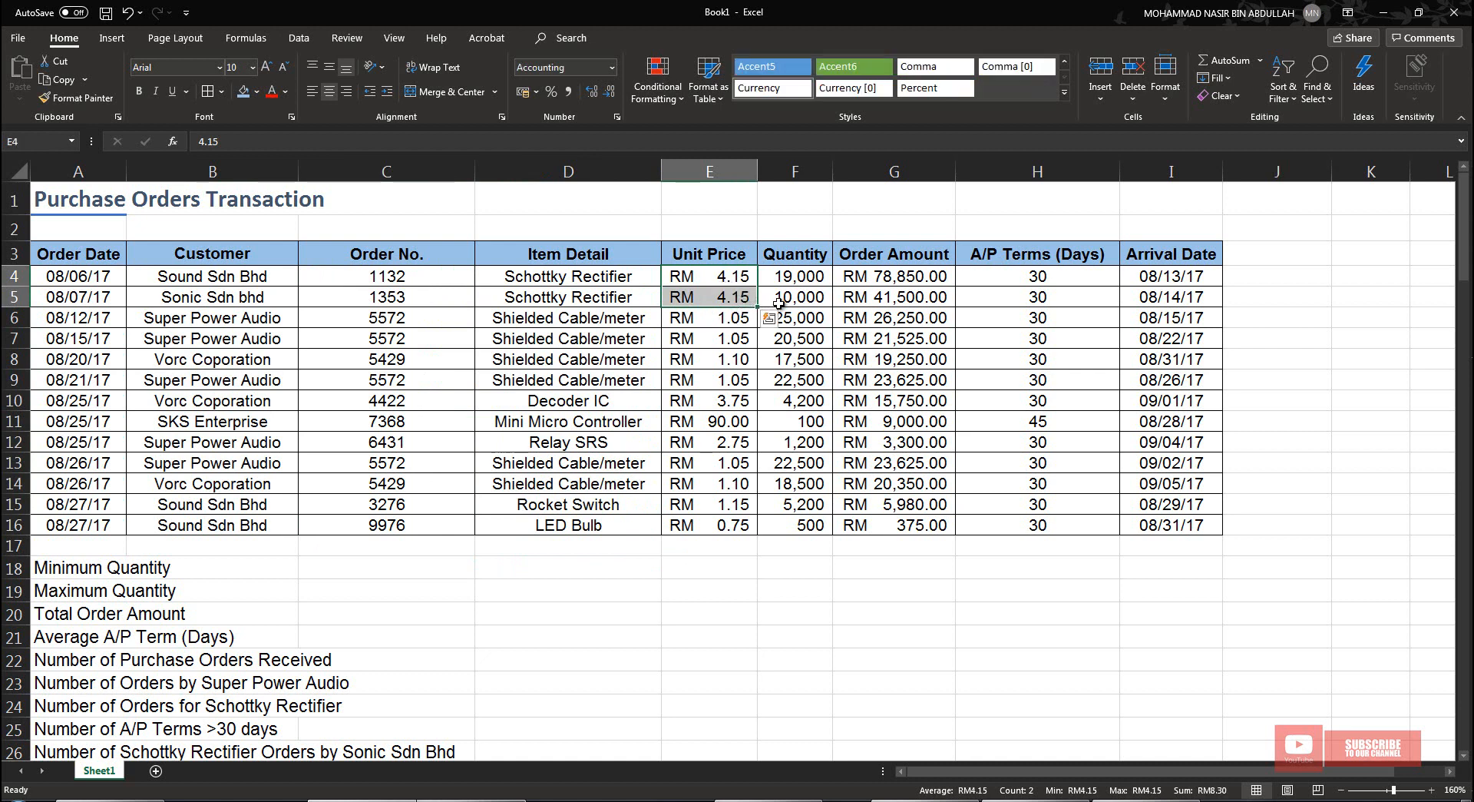
left_click_drag(799, 281, 799, 301)
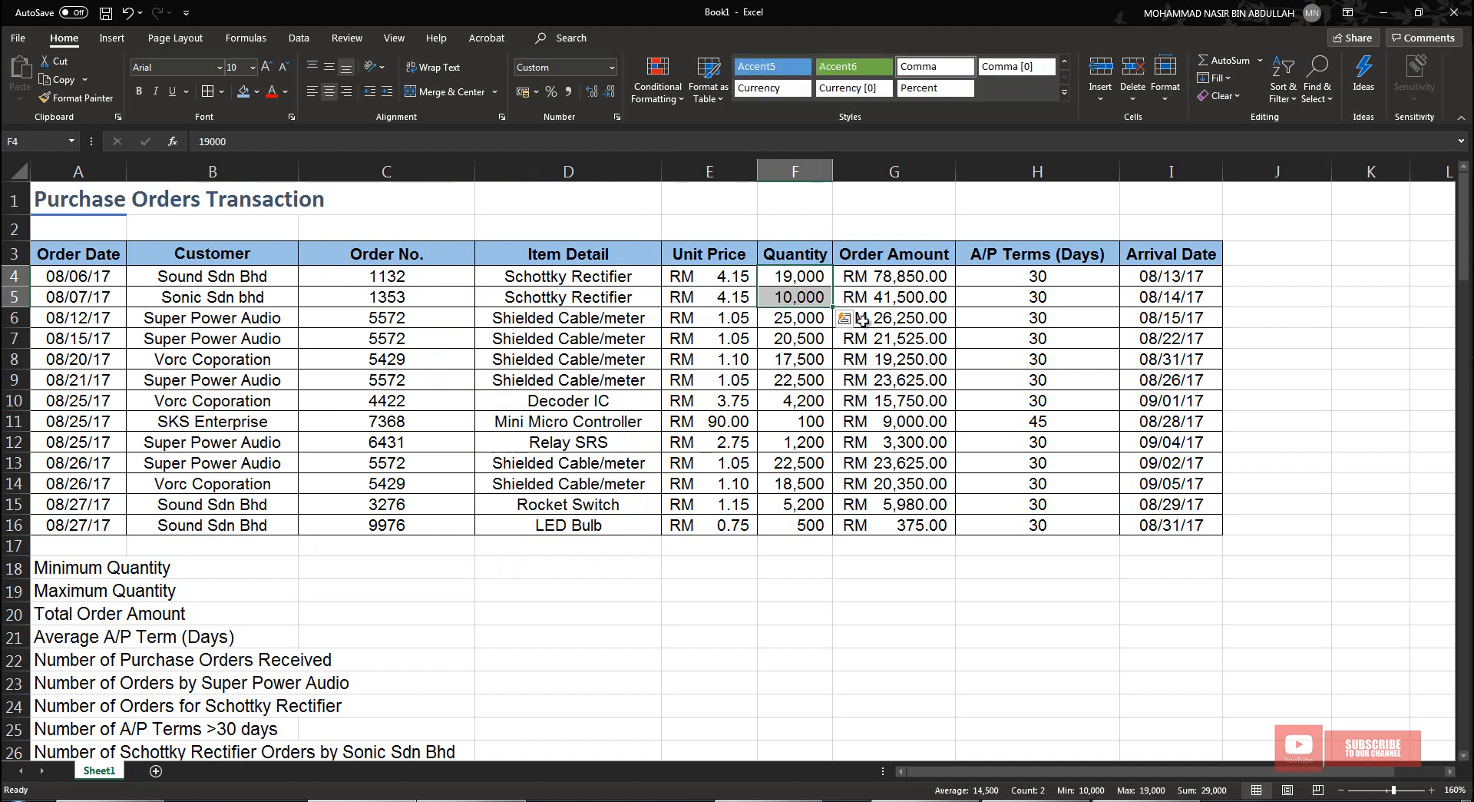
left_click_drag(924, 281, 923, 304)
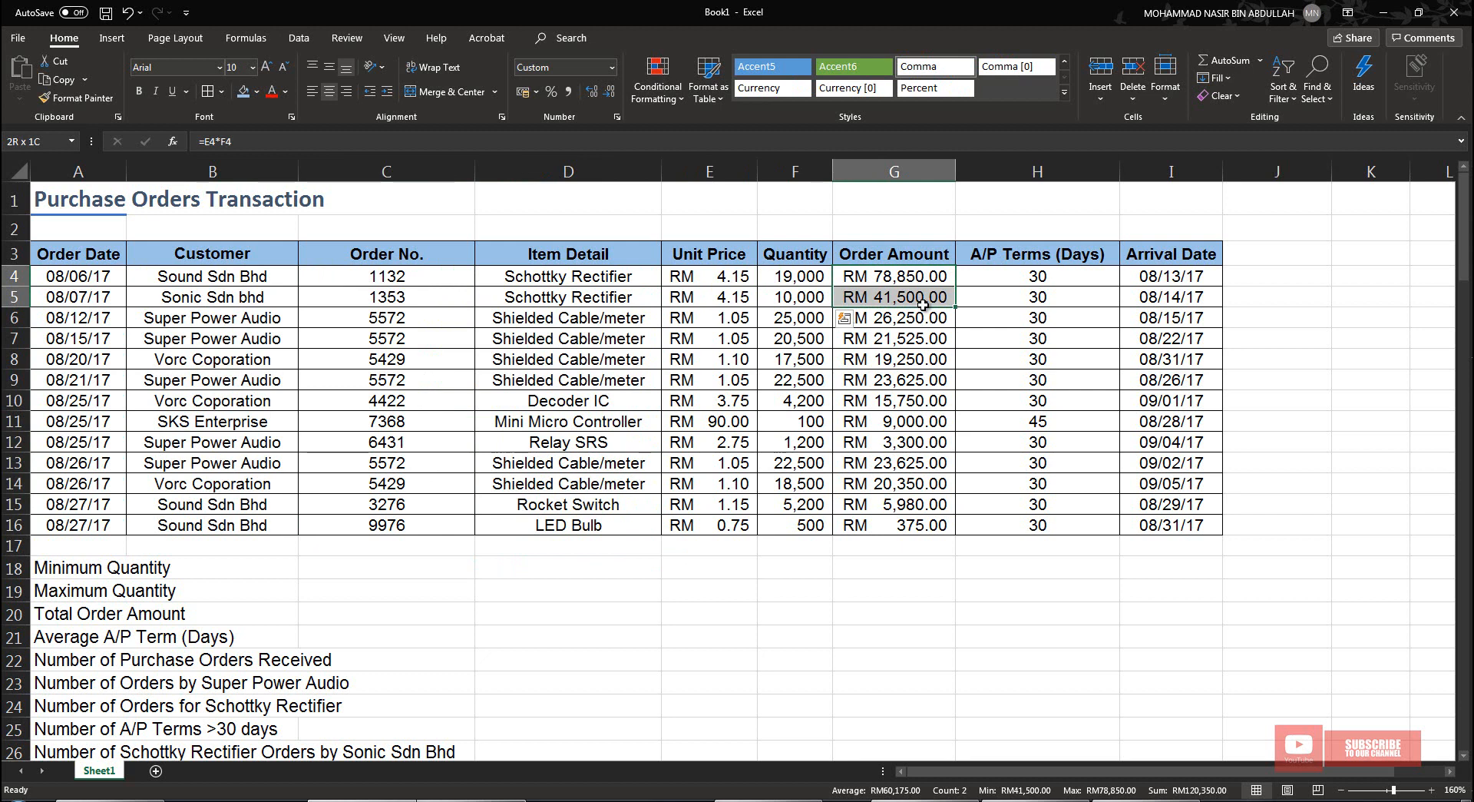
left_click(900, 278)
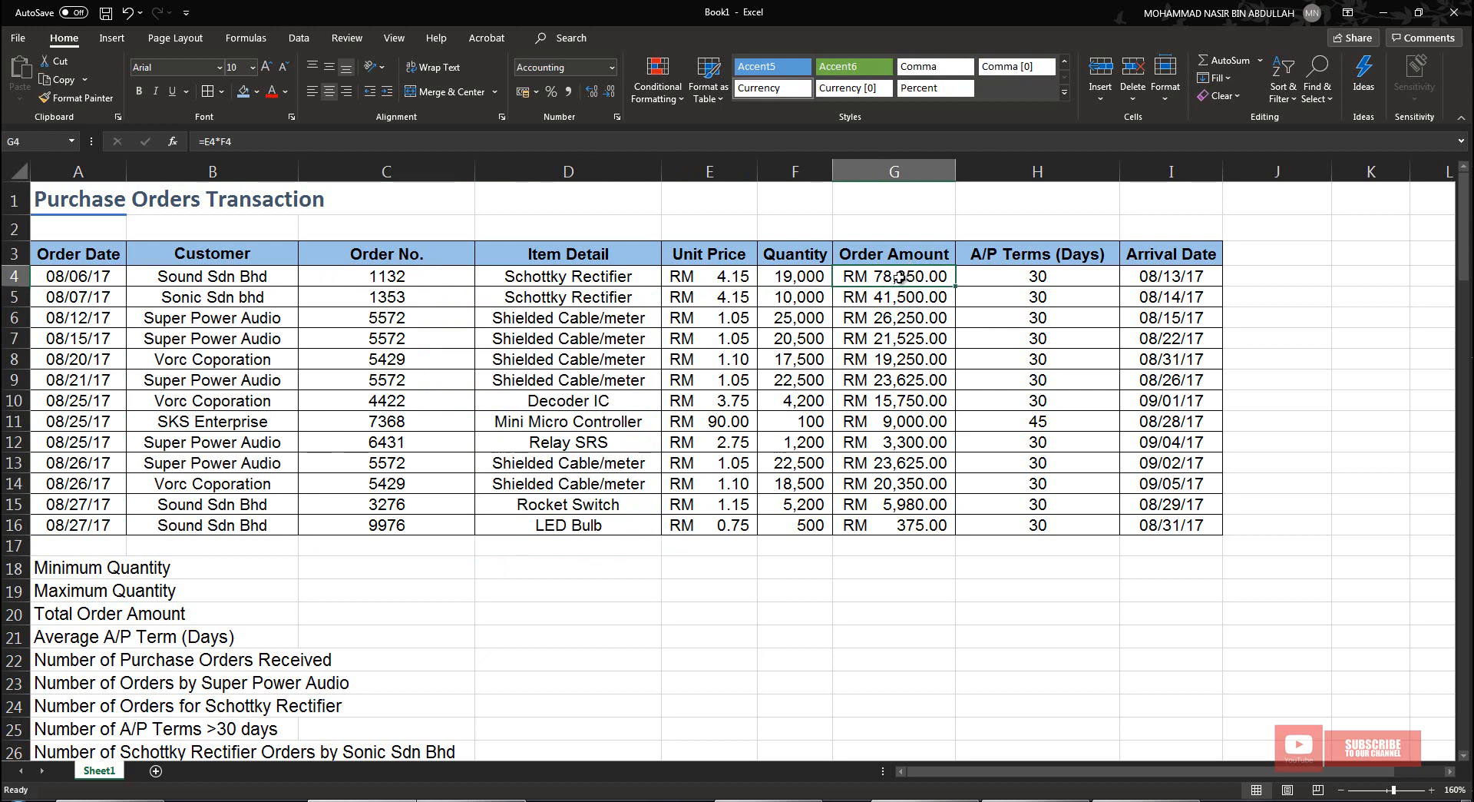
double_click(876, 278)
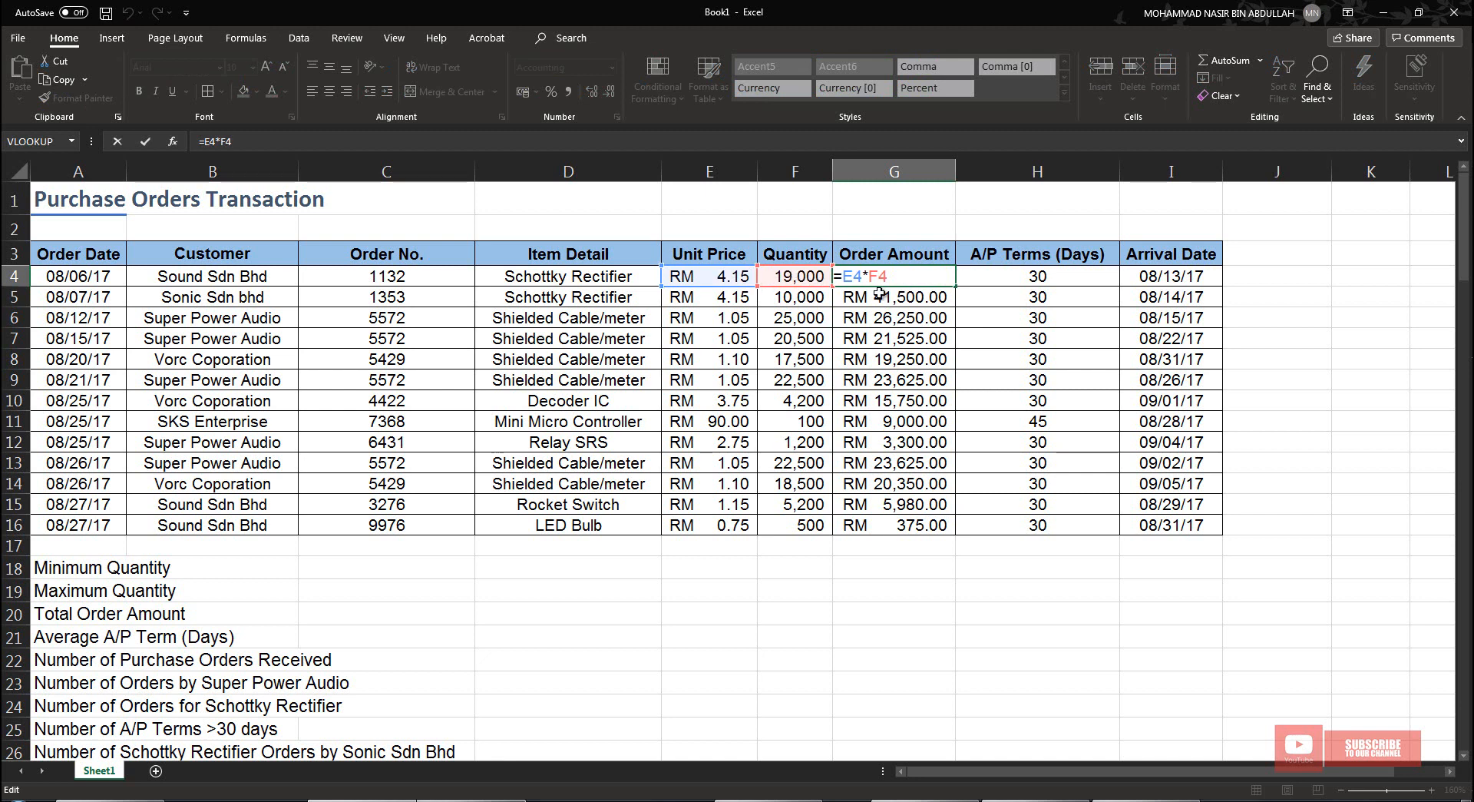
key("Return")
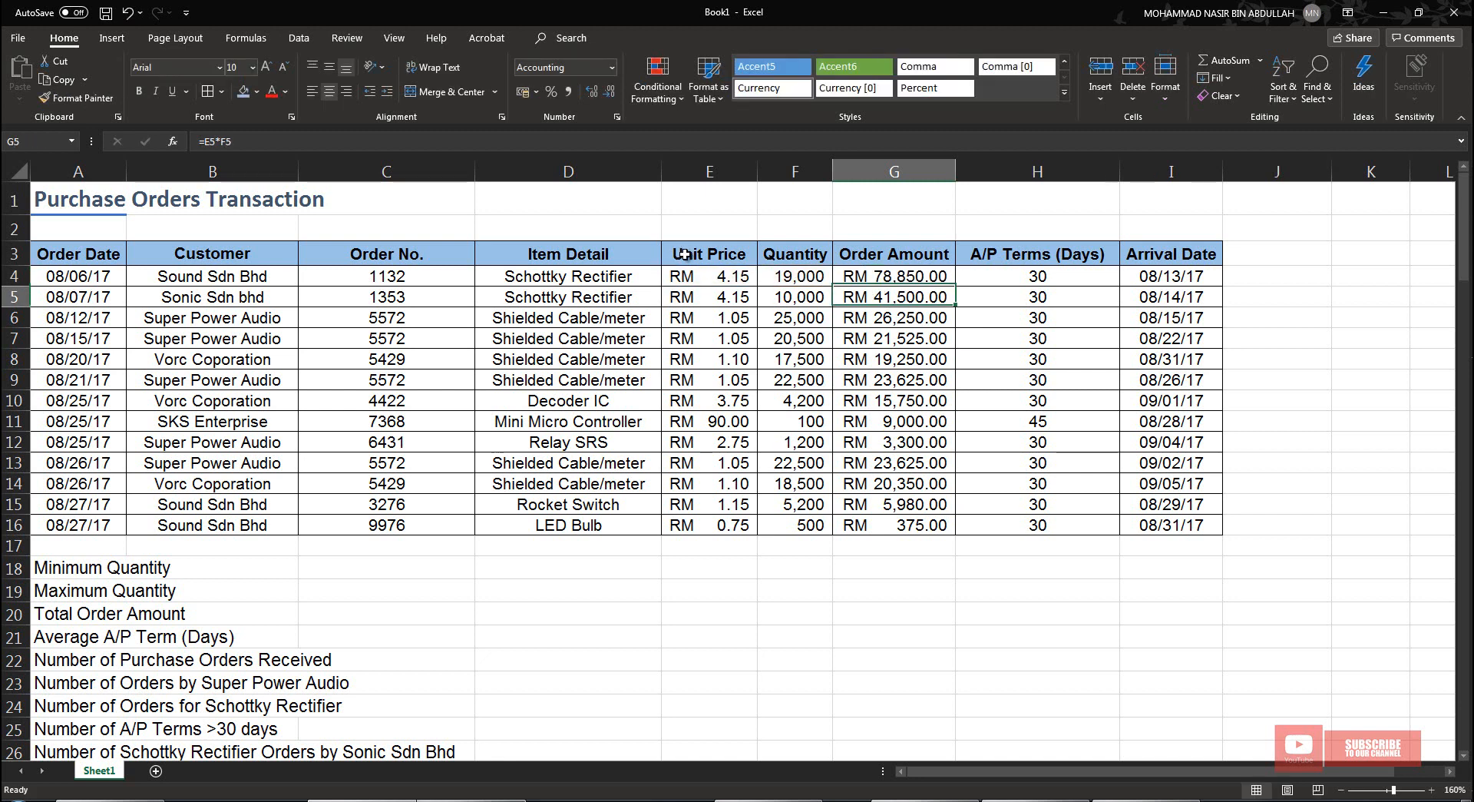
left_click(1003, 278)
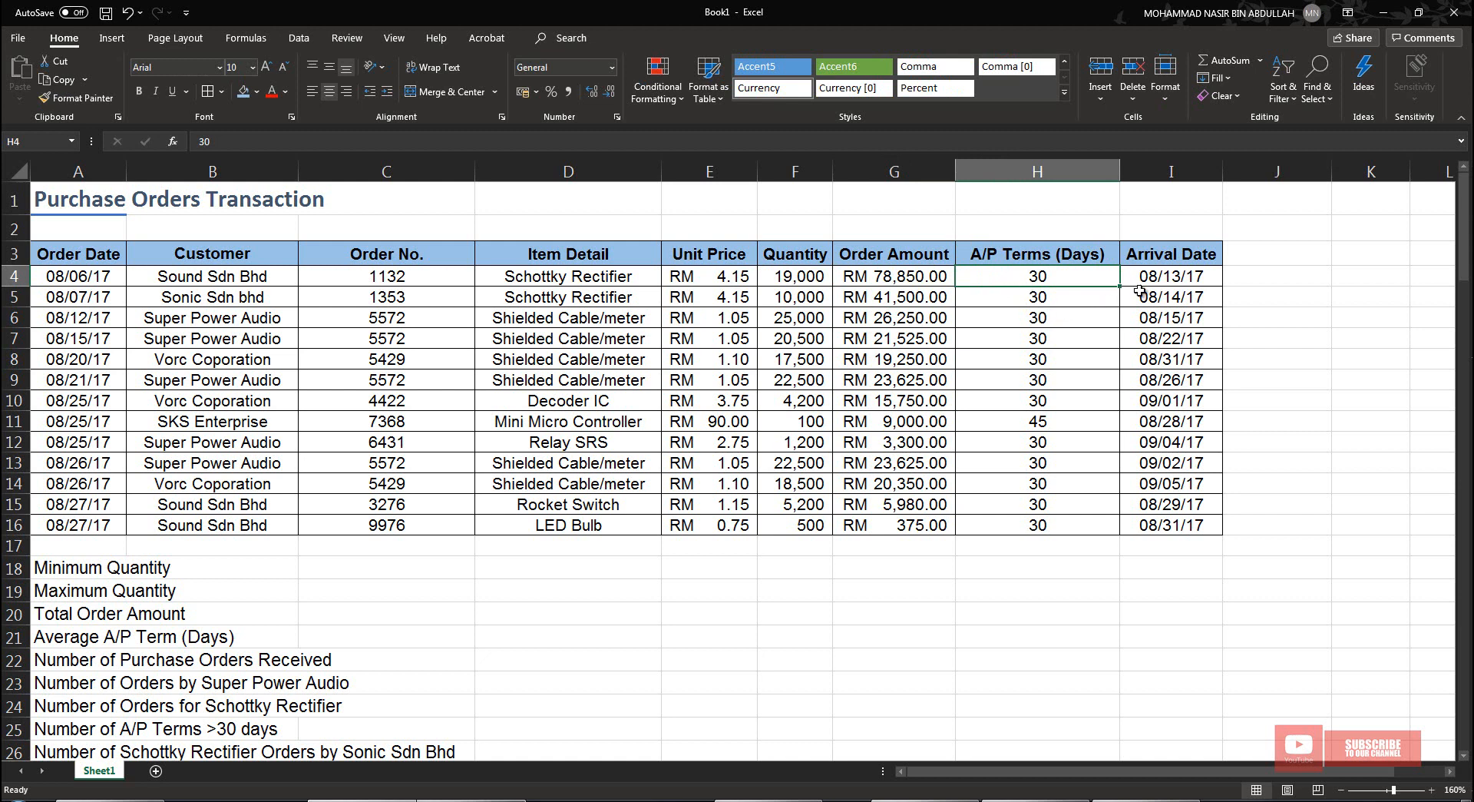
left_click(1191, 278)
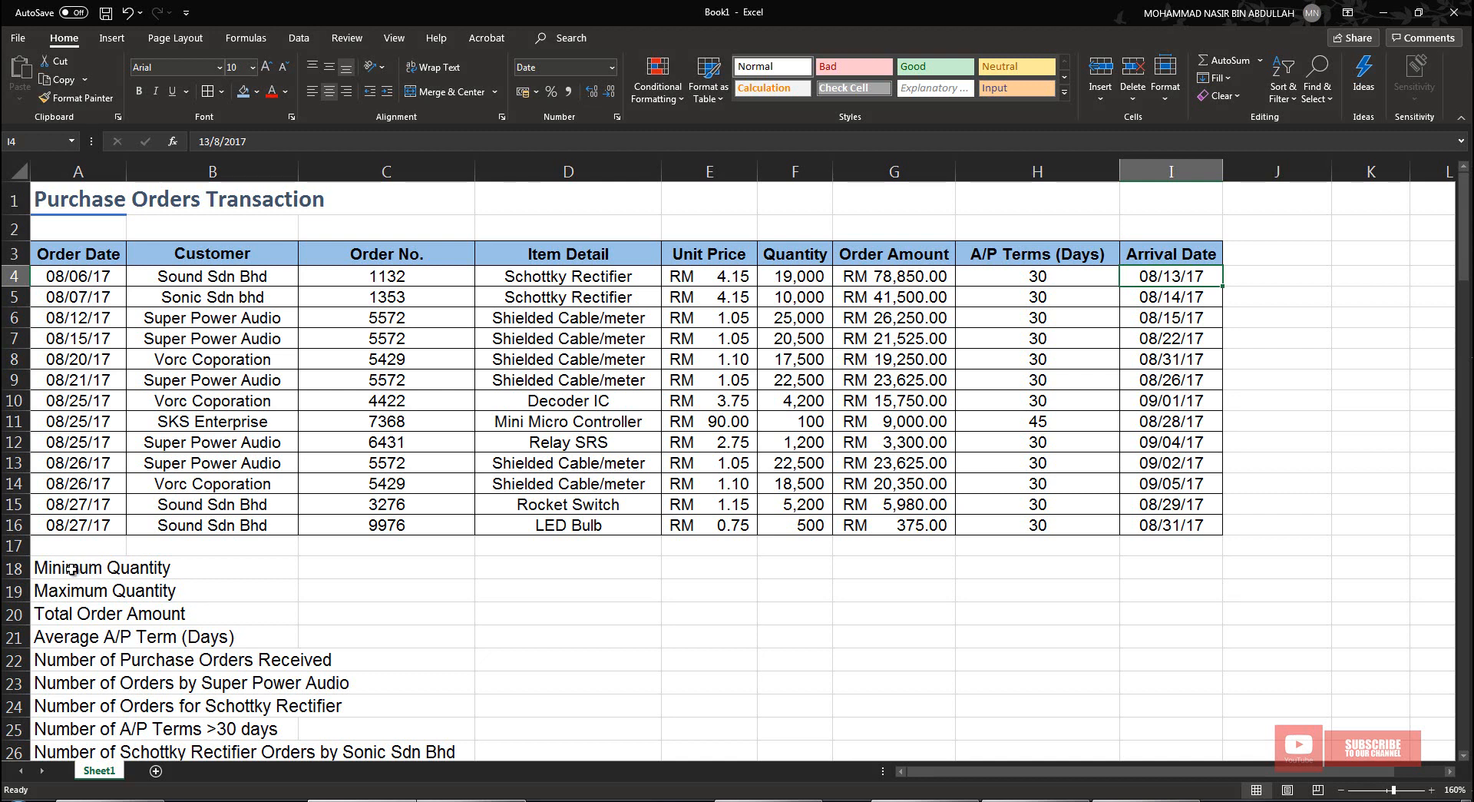
Calculate the minimum quantity in D18 with =MIN(F4:F16) and check it against the Quantity column
left_click(549, 570)
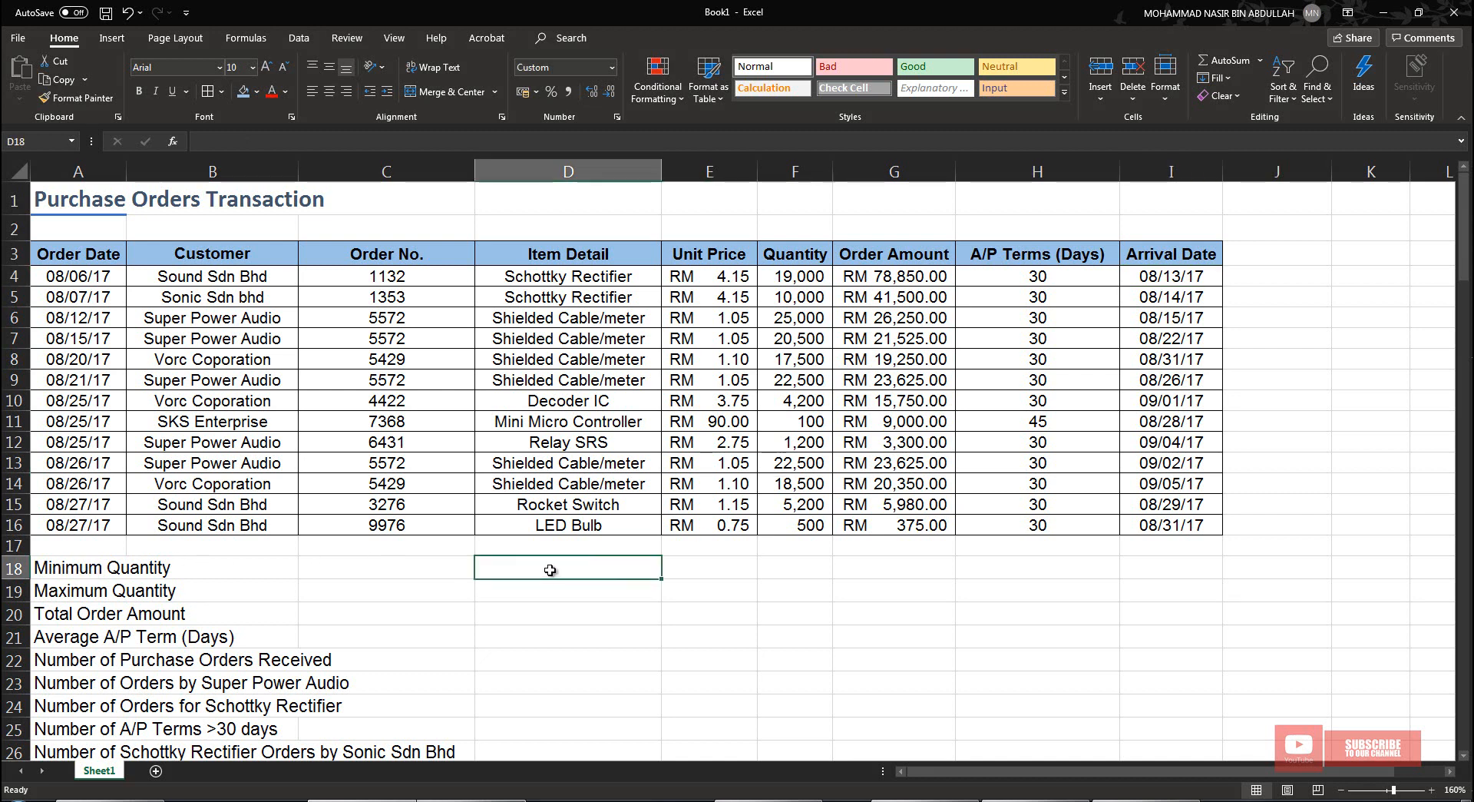
type("=")
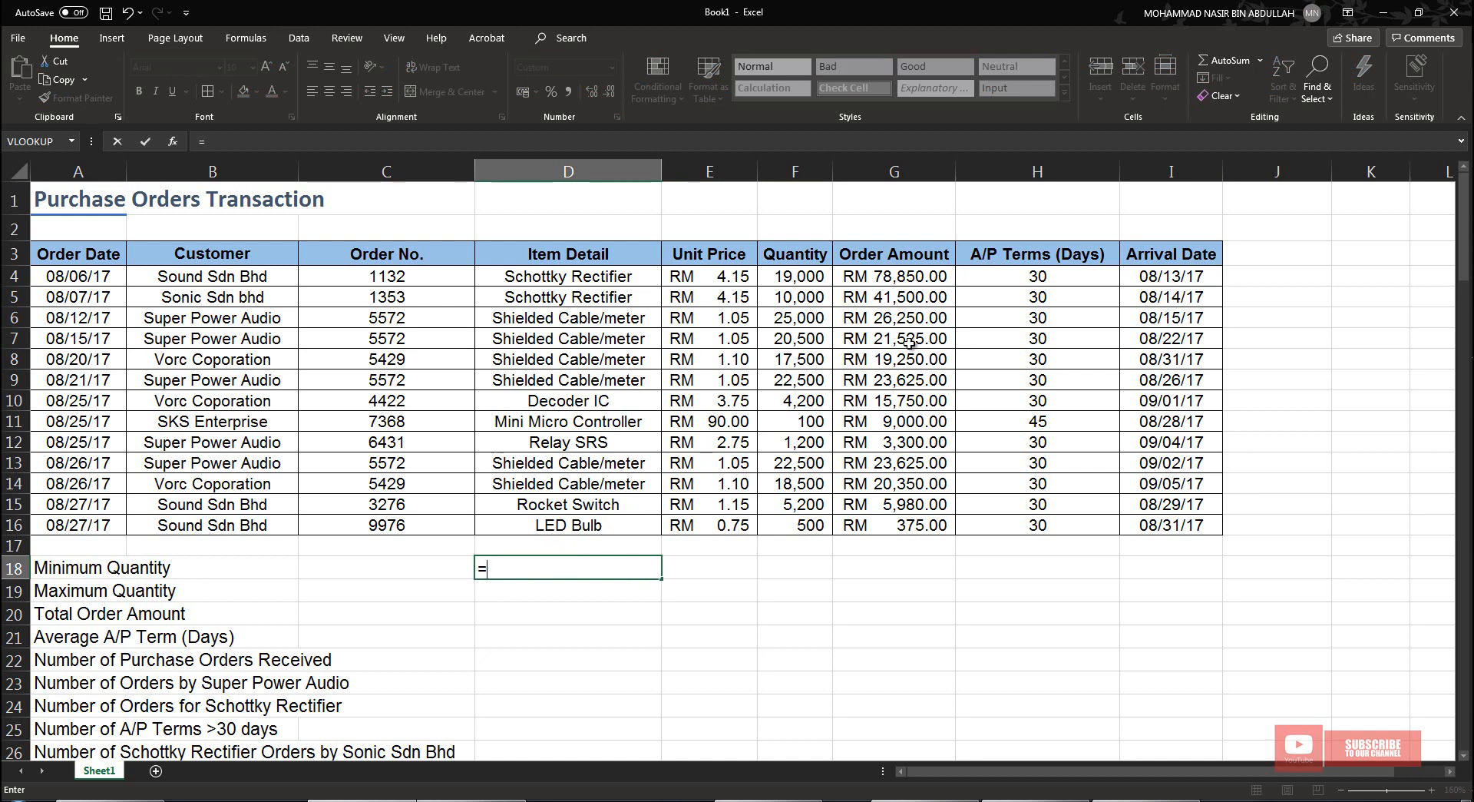
type("min")
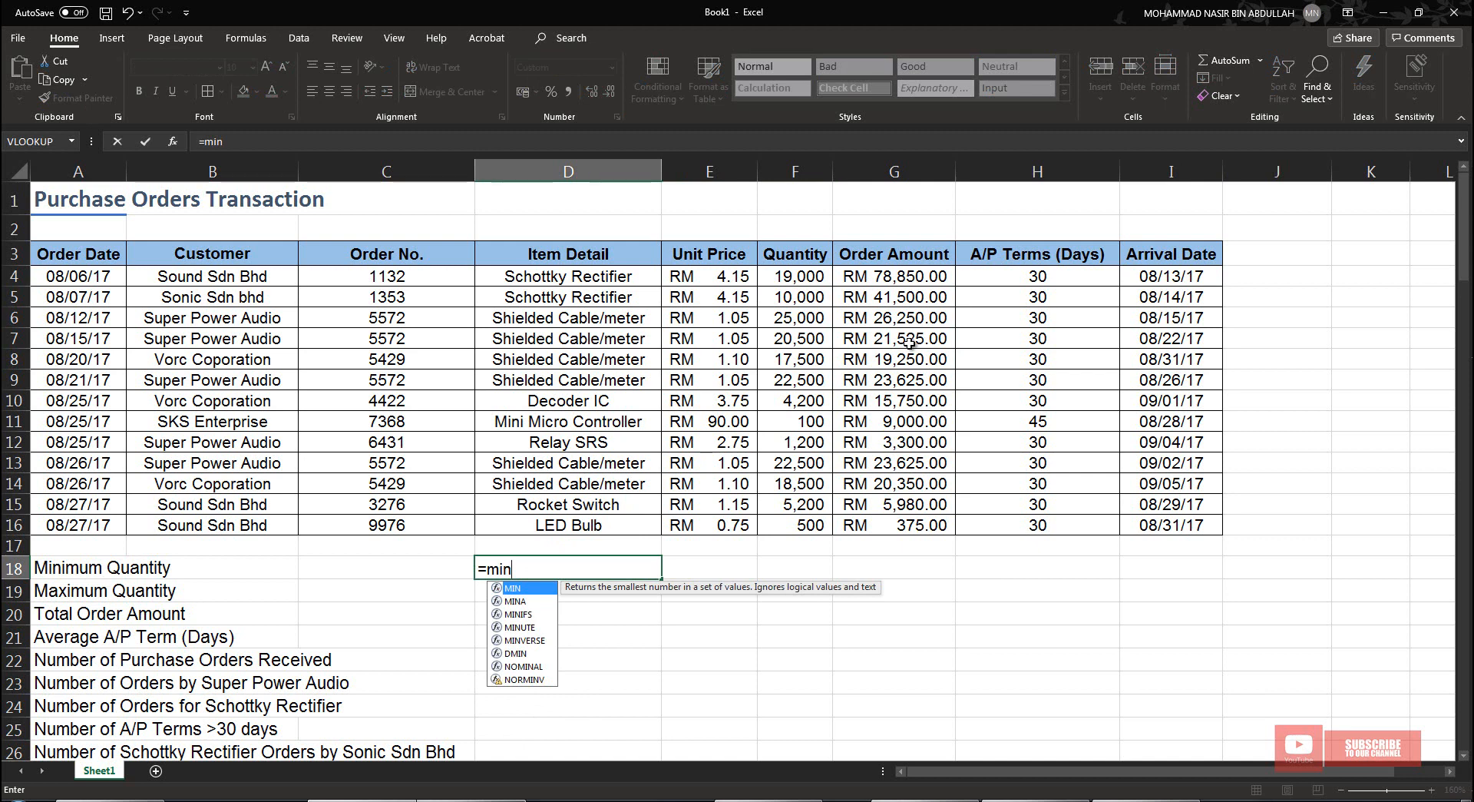
type("(")
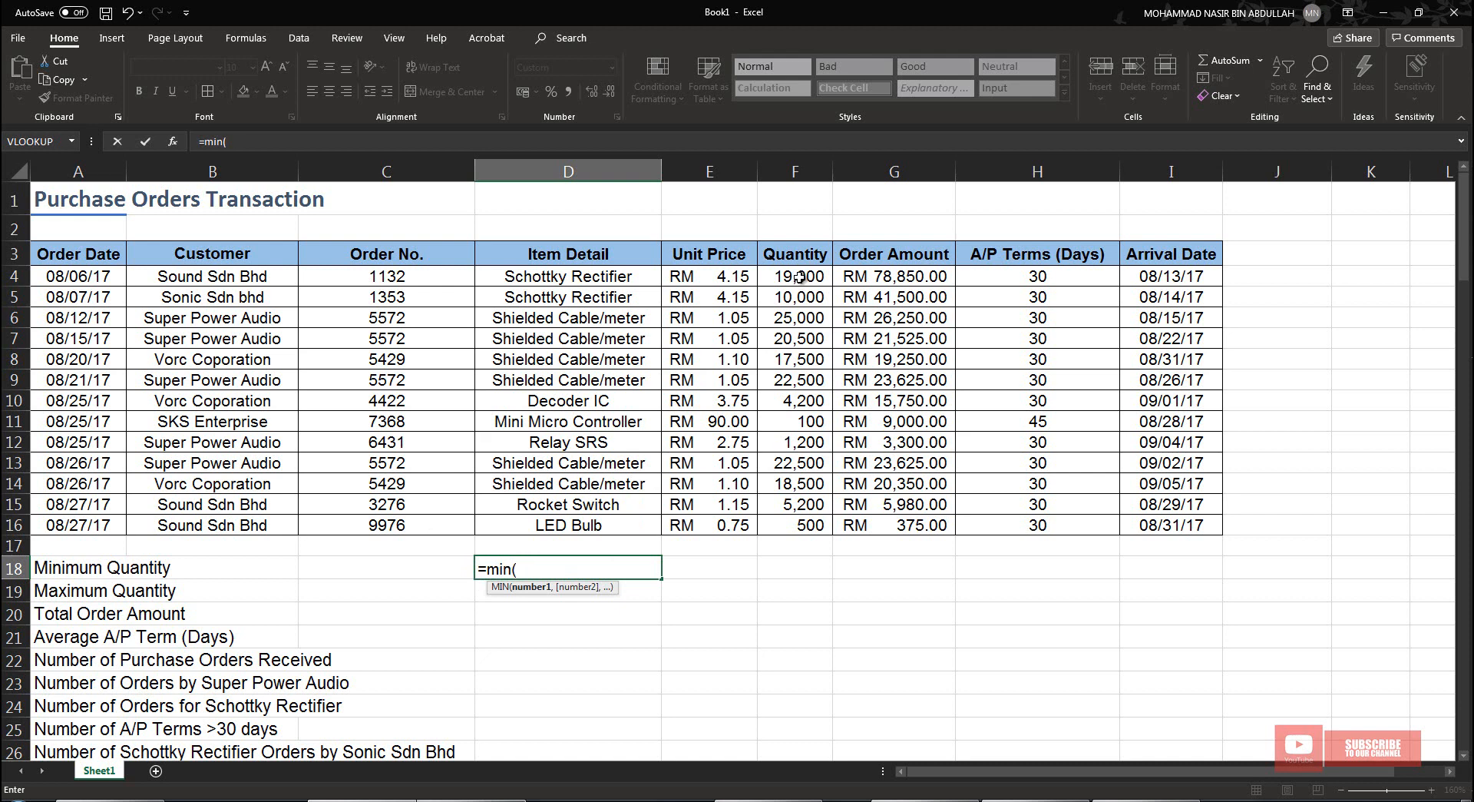
left_click_drag(799, 277, 806, 537)
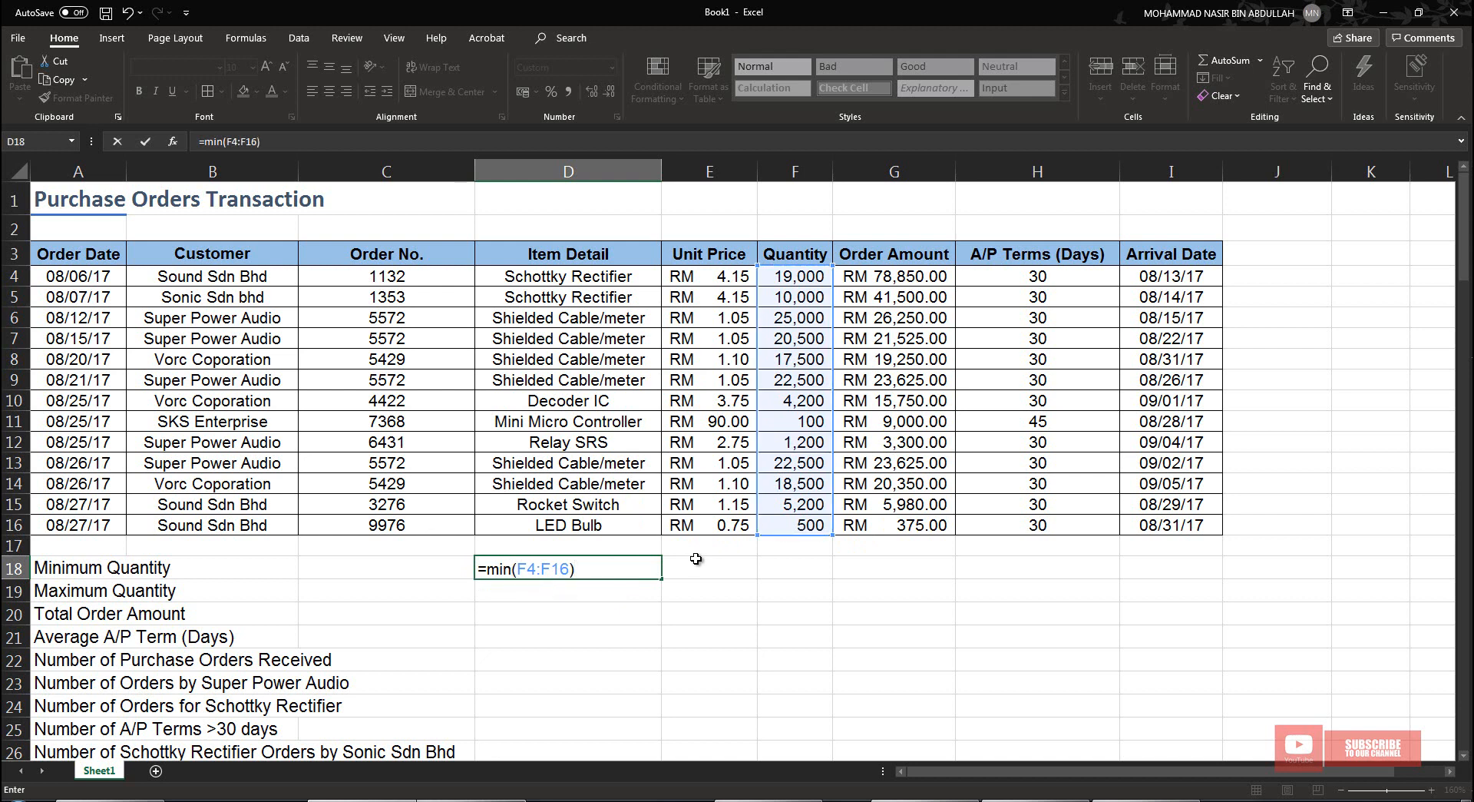
key("Return")
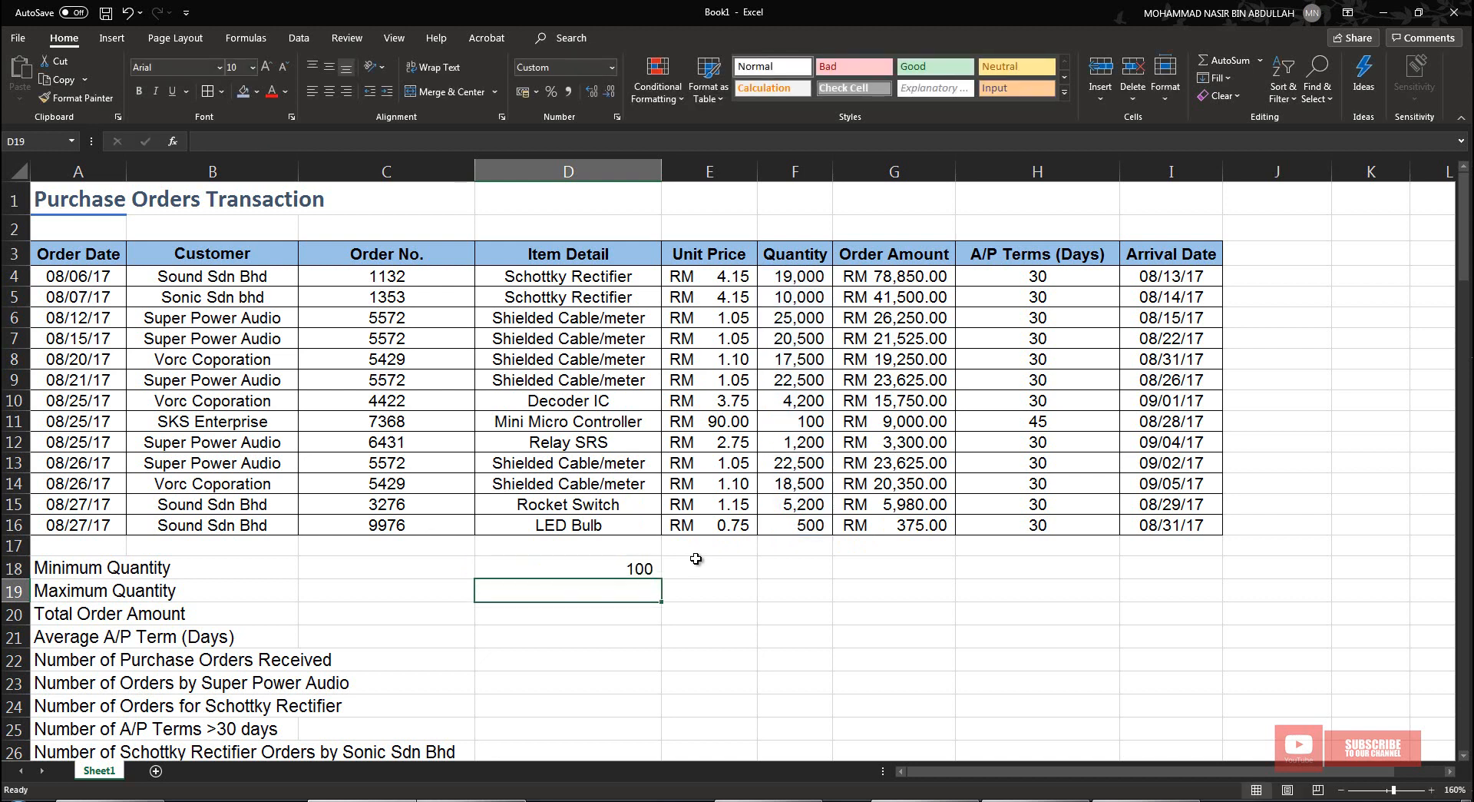
left_click(644, 572)
left_click(812, 422)
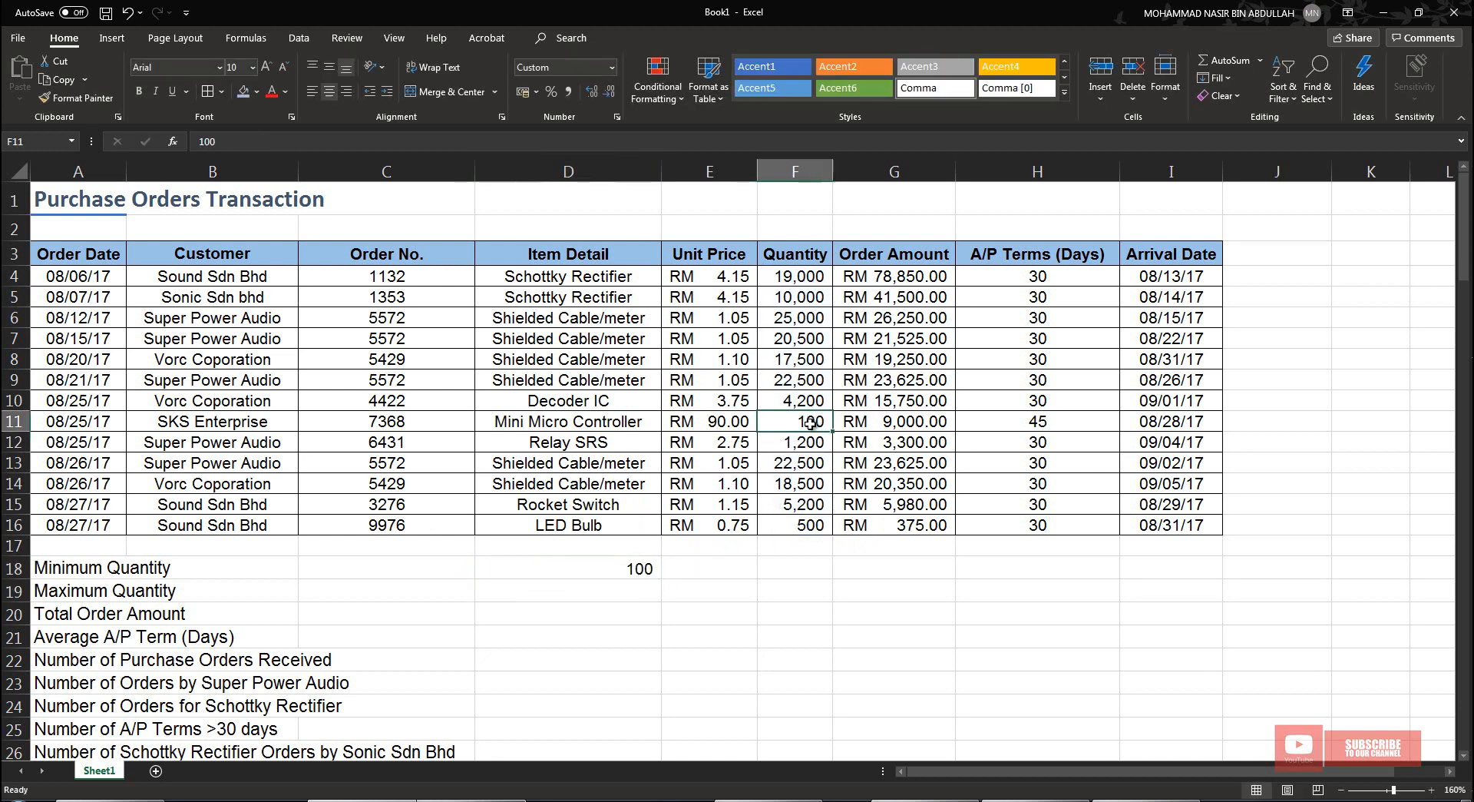
left_click(638, 572)
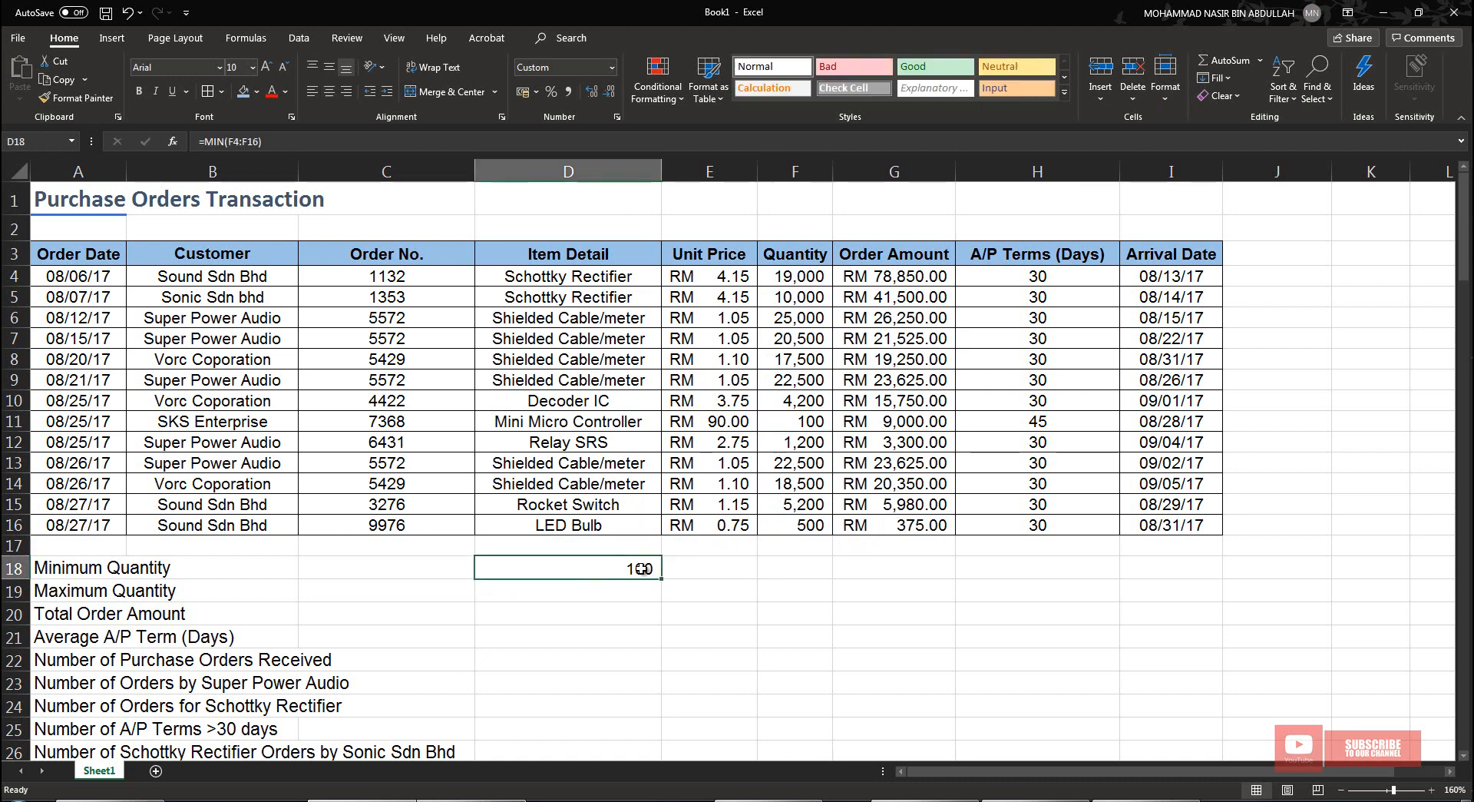
Calculate the maximum quantity in D19 with =MAX(F4:F16) and check it against the Quantity column
left_click(586, 592)
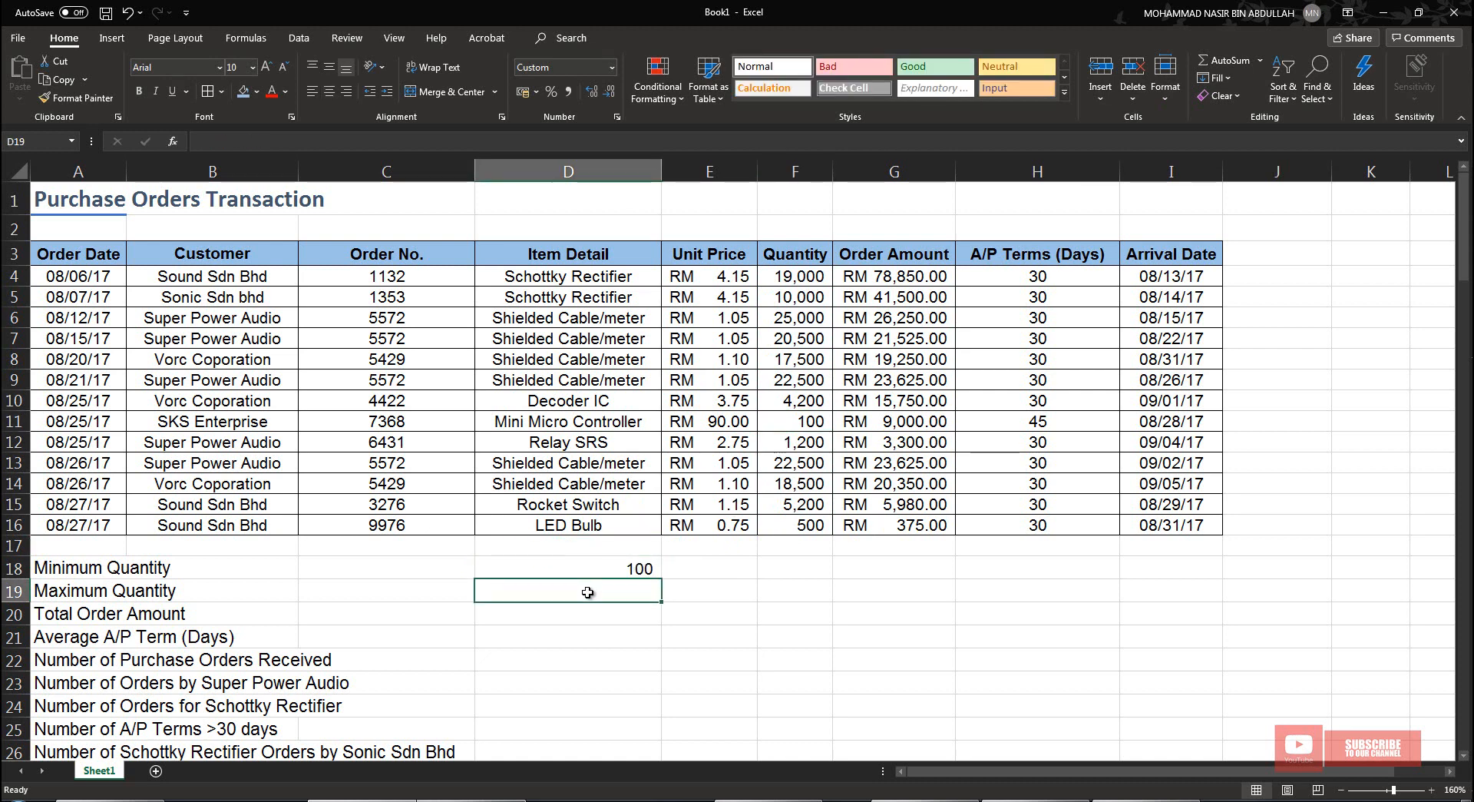
type("=")
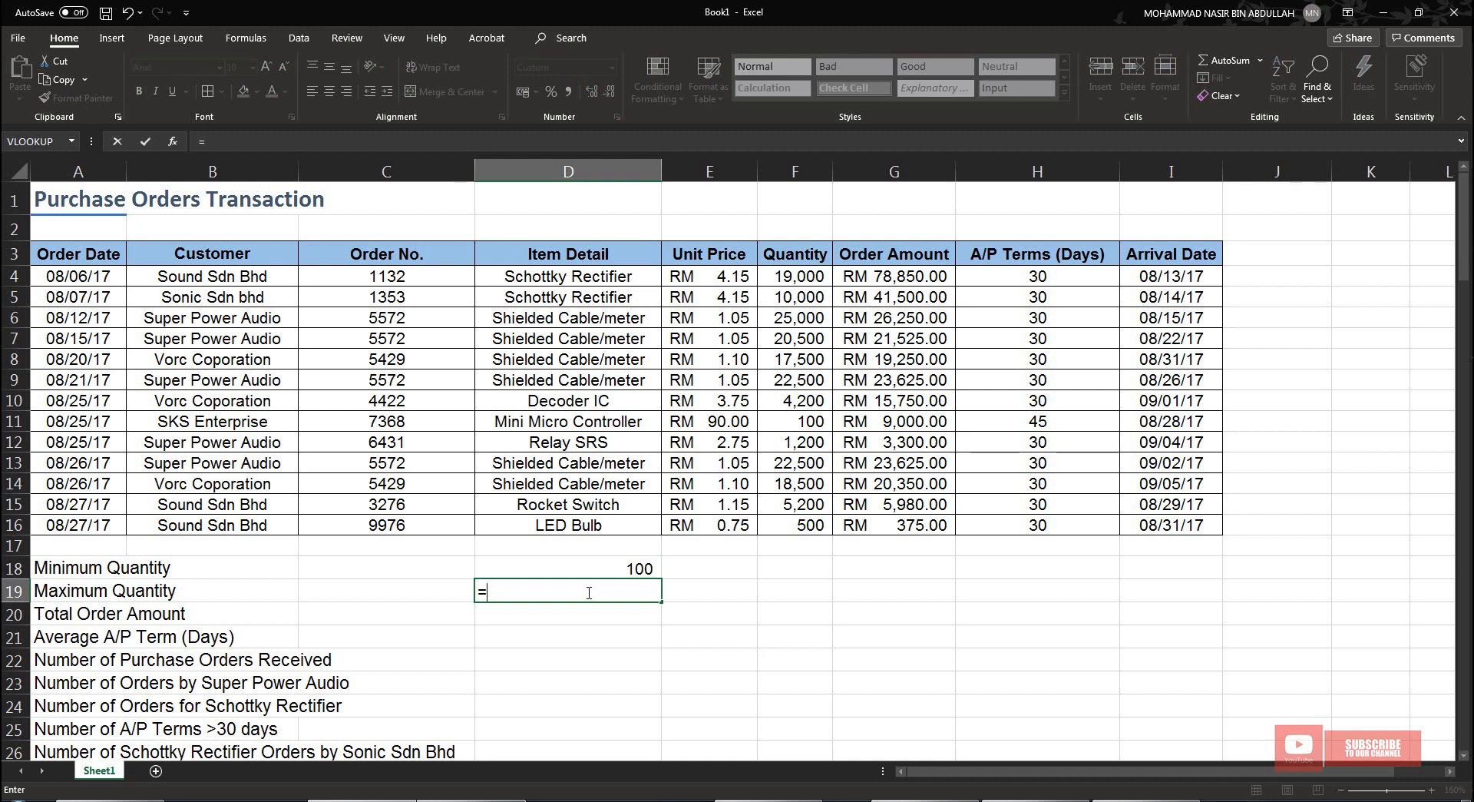
type("max(")
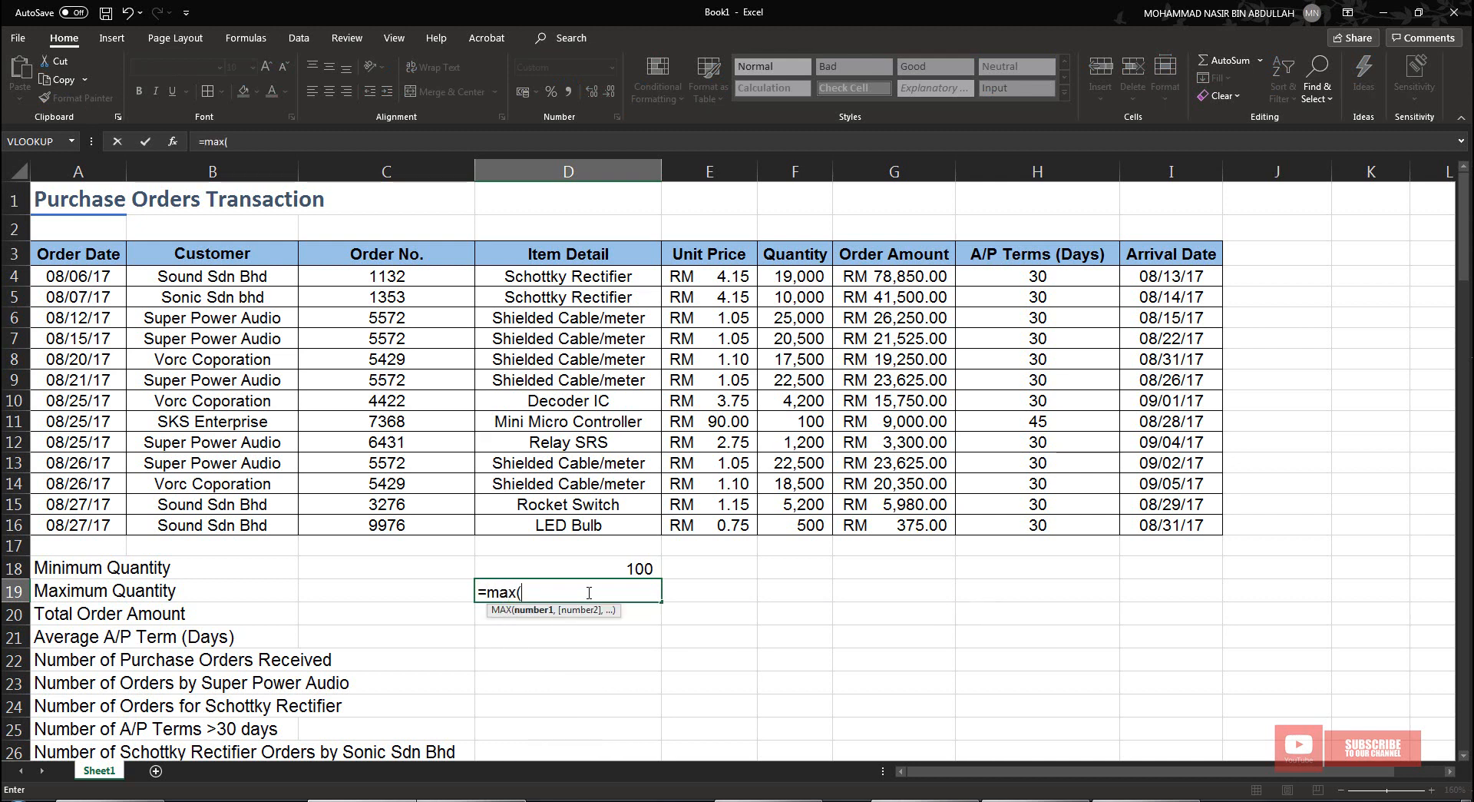
left_click_drag(794, 277, 820, 525)
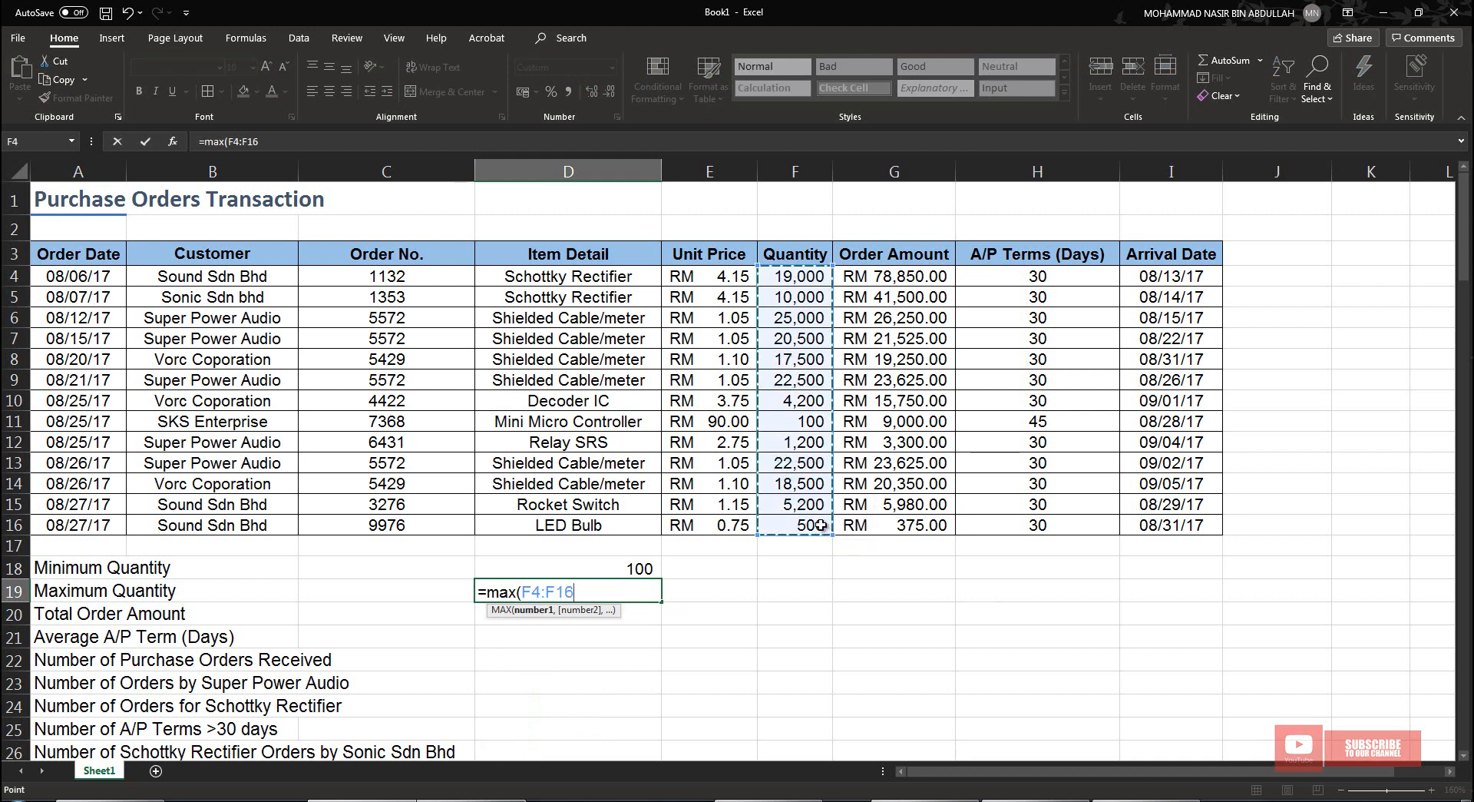
type(")")
key("Return")
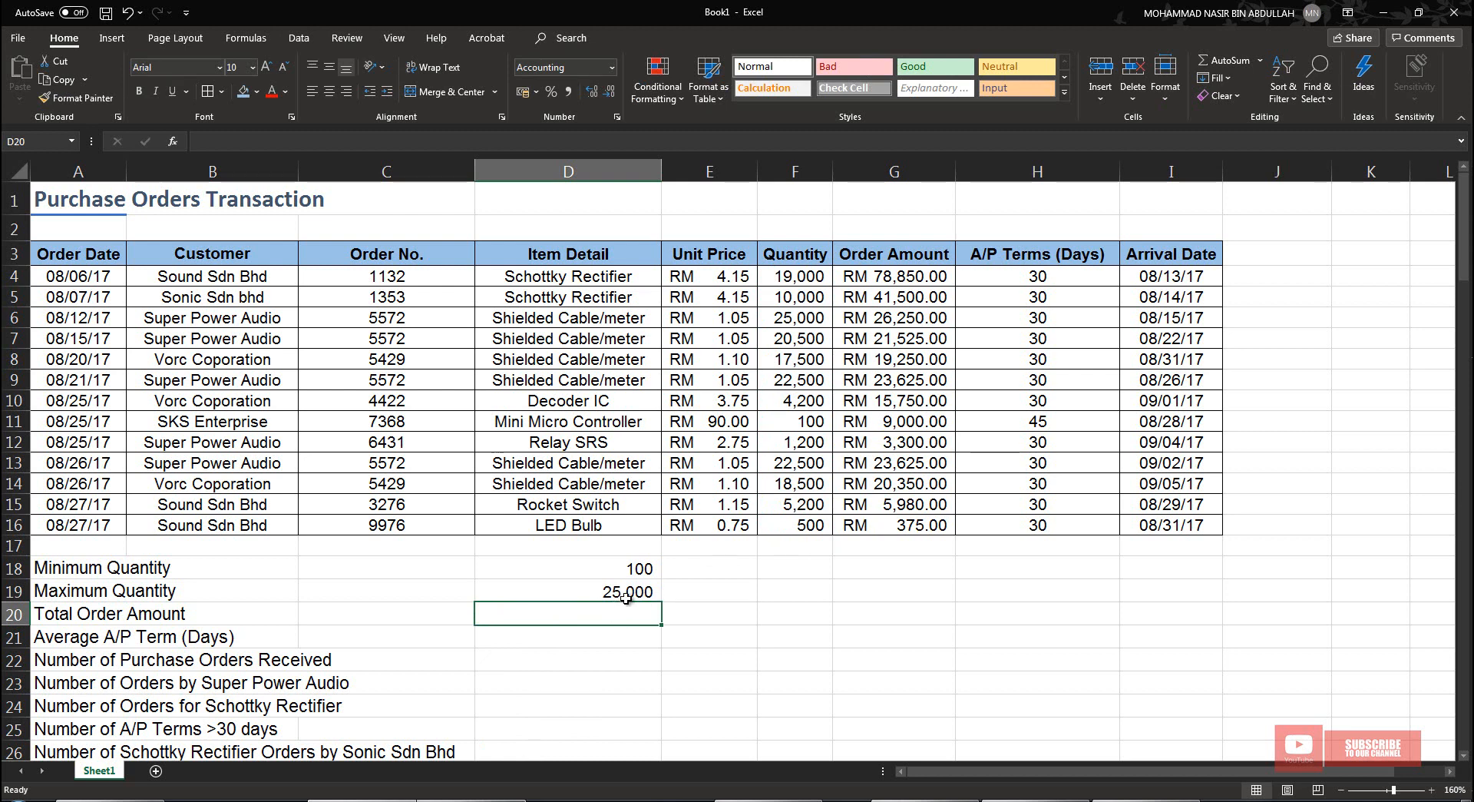
left_click(799, 519)
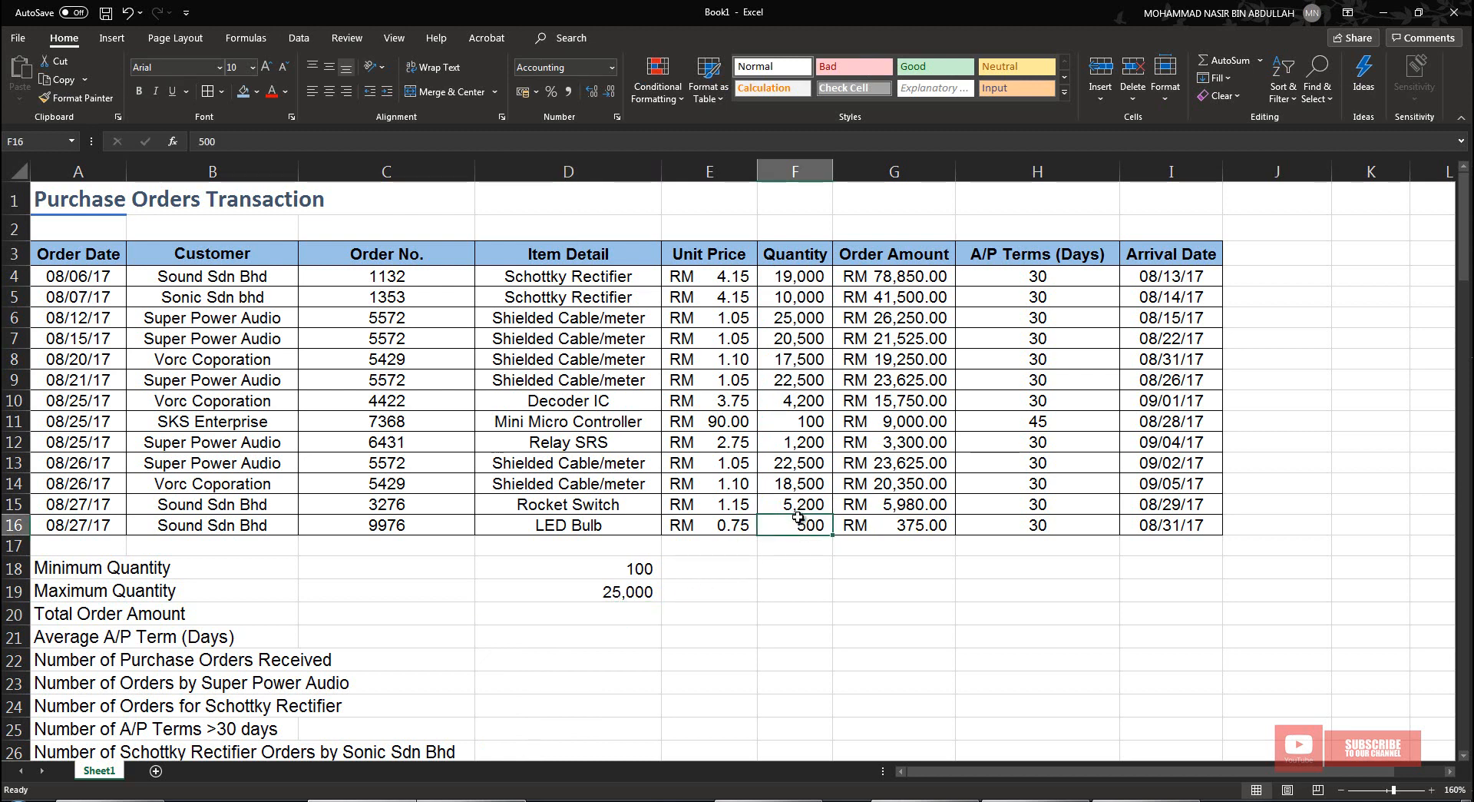
left_click_drag(799, 519, 801, 278)
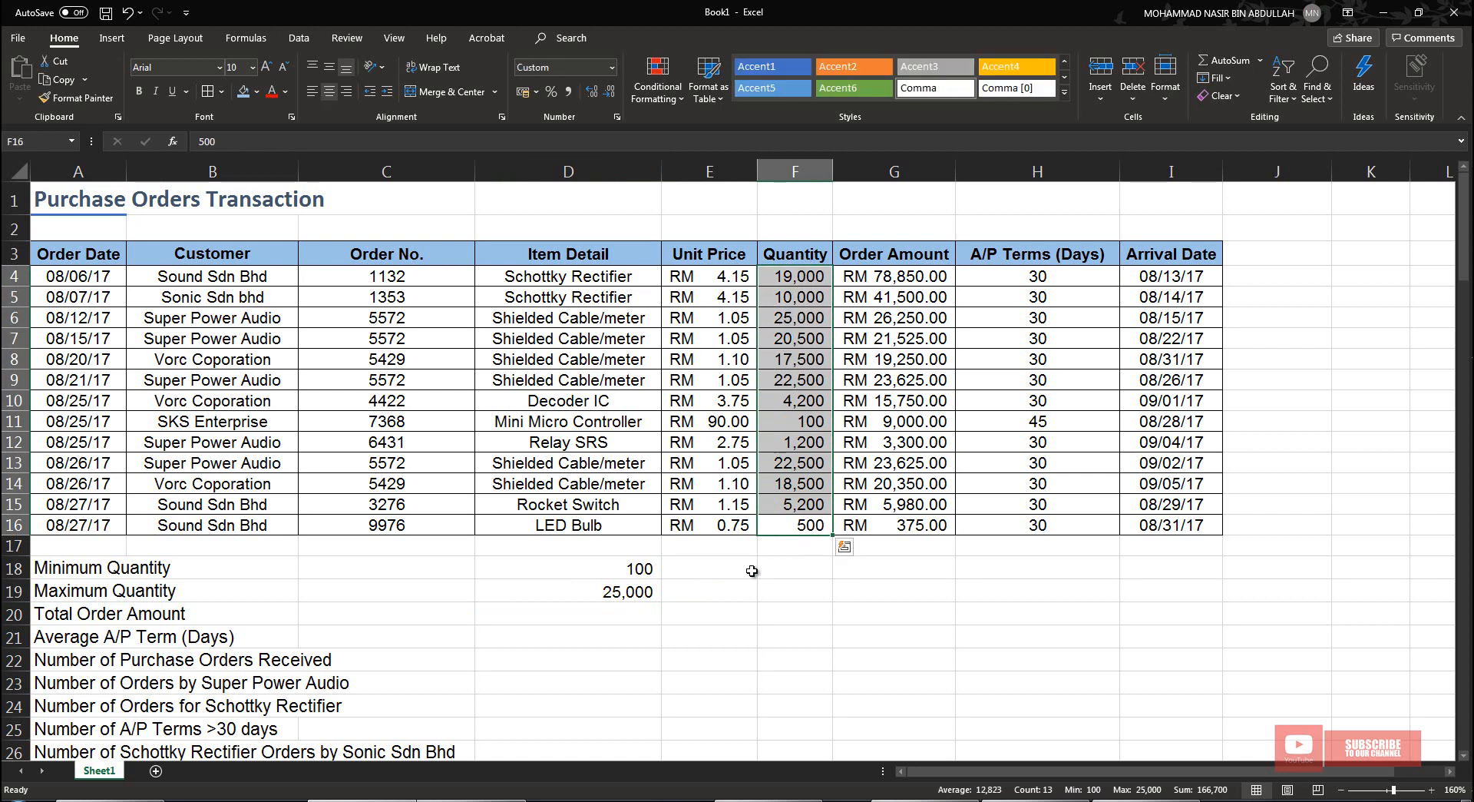
left_click(594, 572)
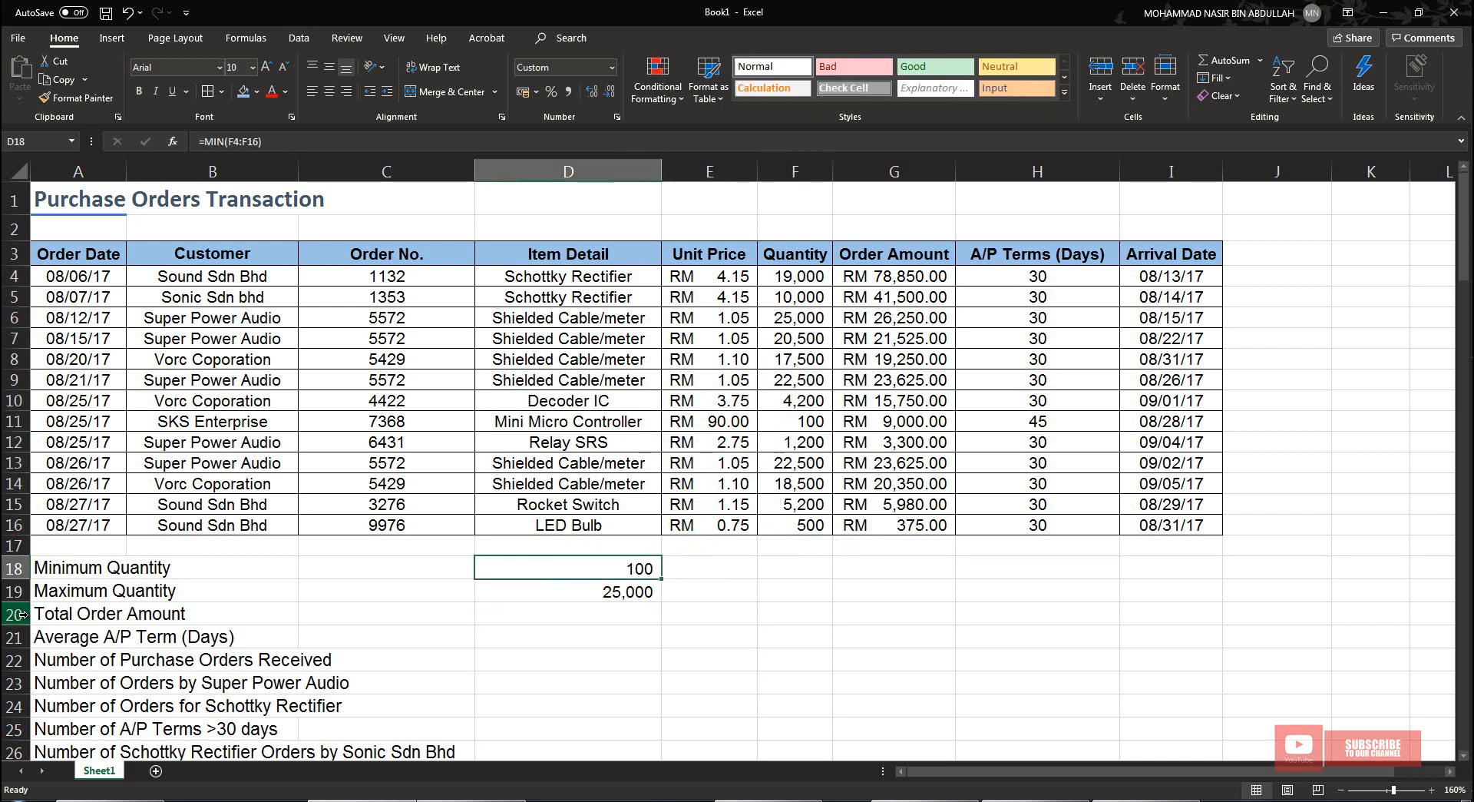
Calculate the total order amount in D20 with =SUM(G4:G16), covering the Order Amount column
left_click_drag(54, 615, 187, 613)
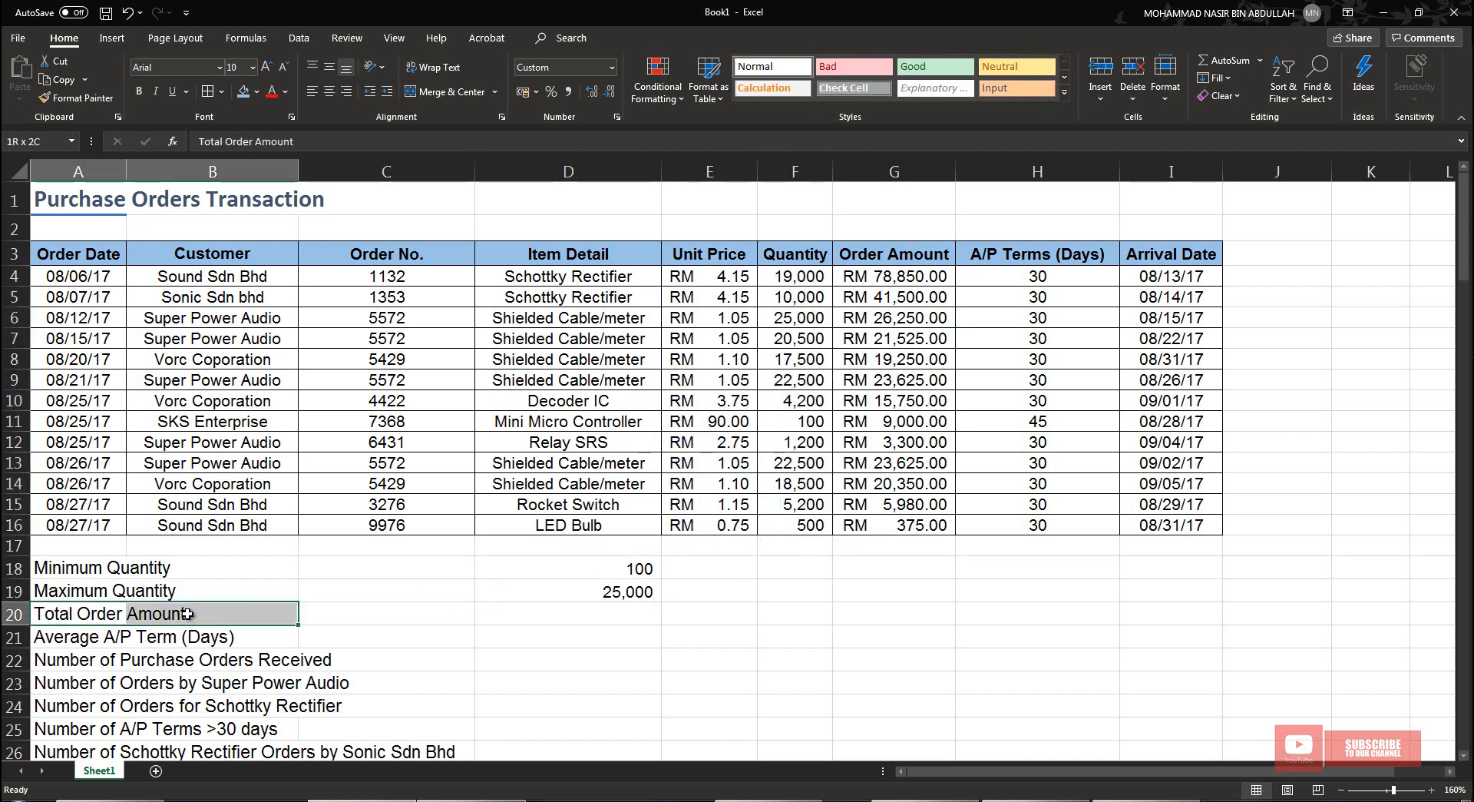
left_click(916, 268)
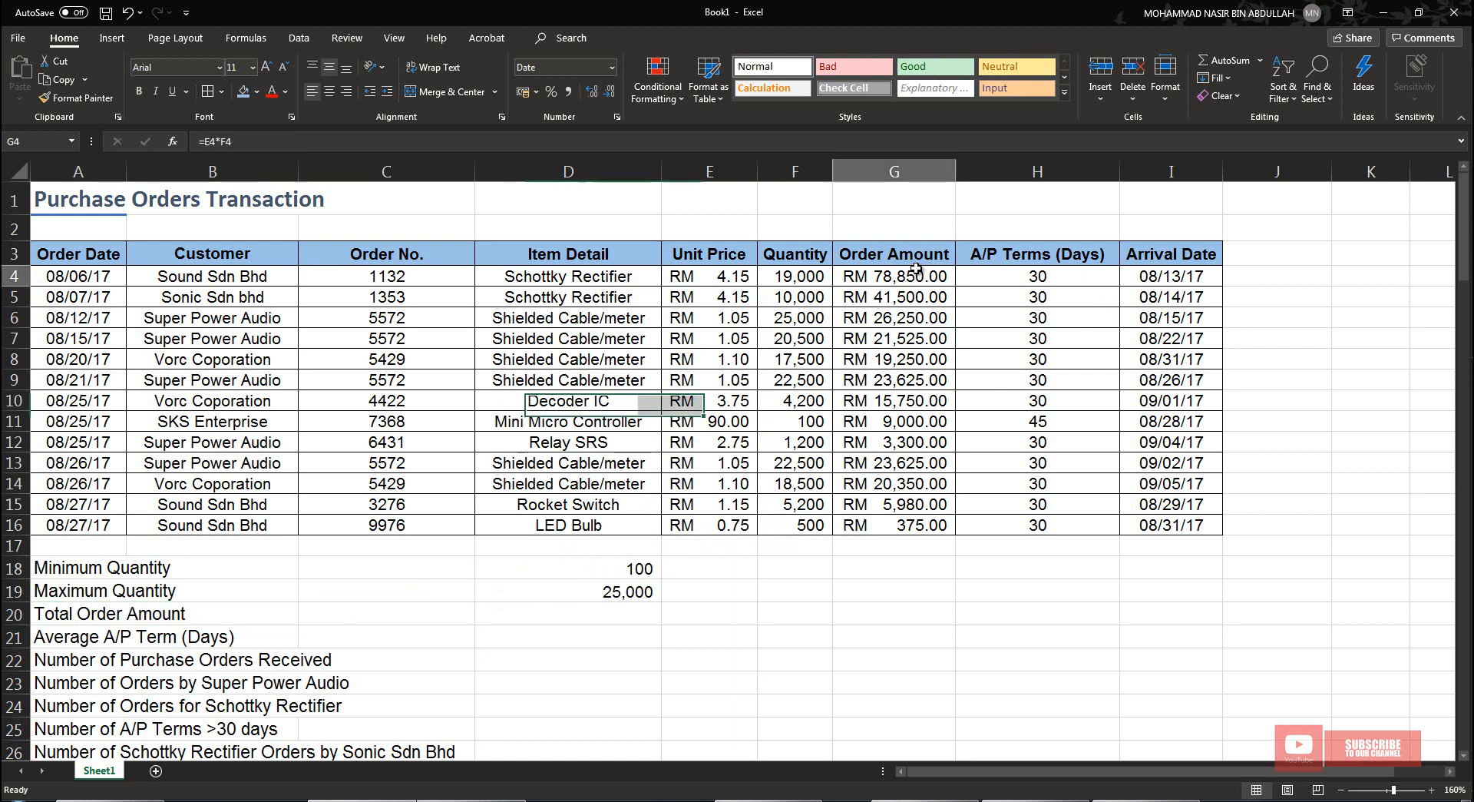
left_click_drag(916, 267, 902, 525)
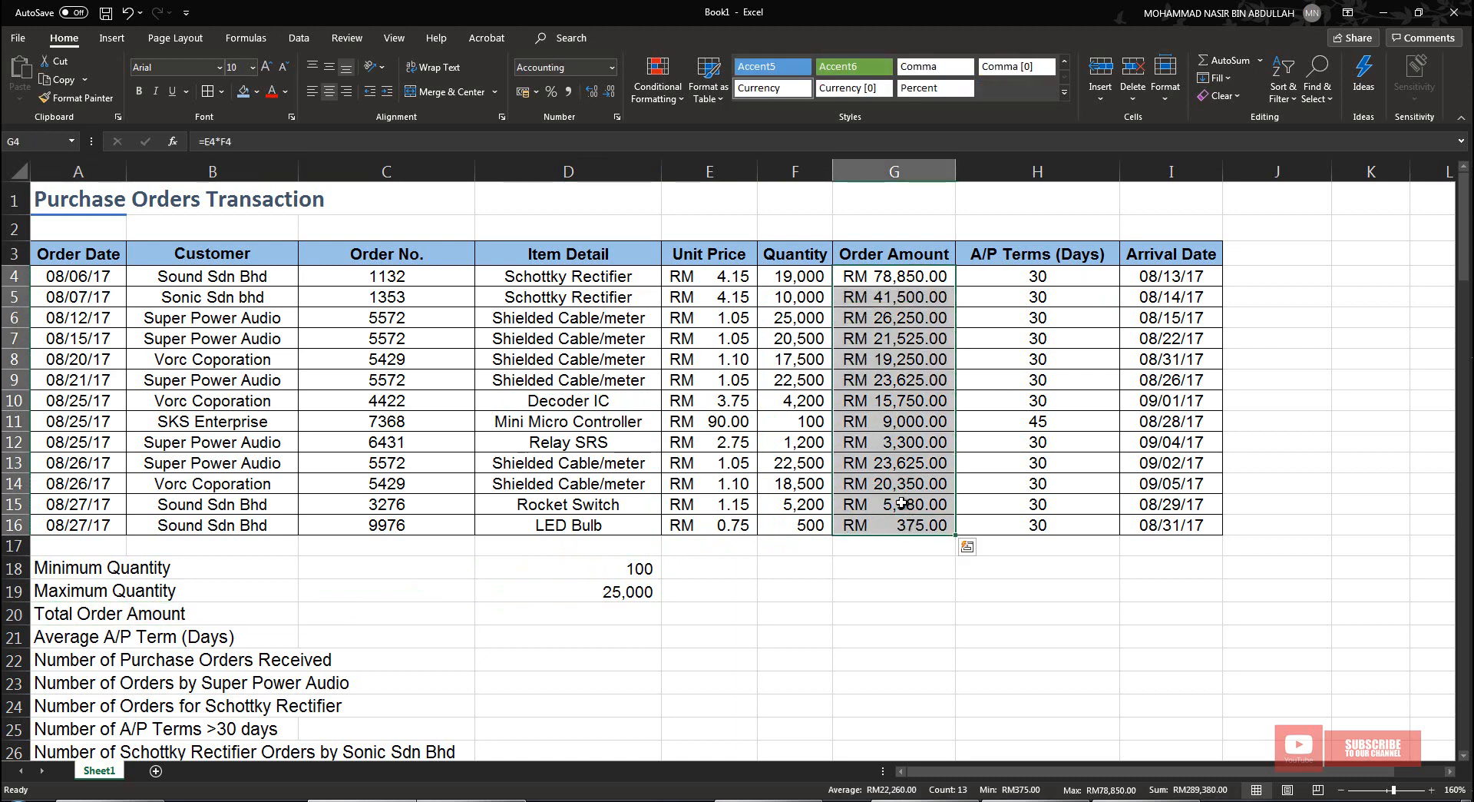
left_click(613, 614)
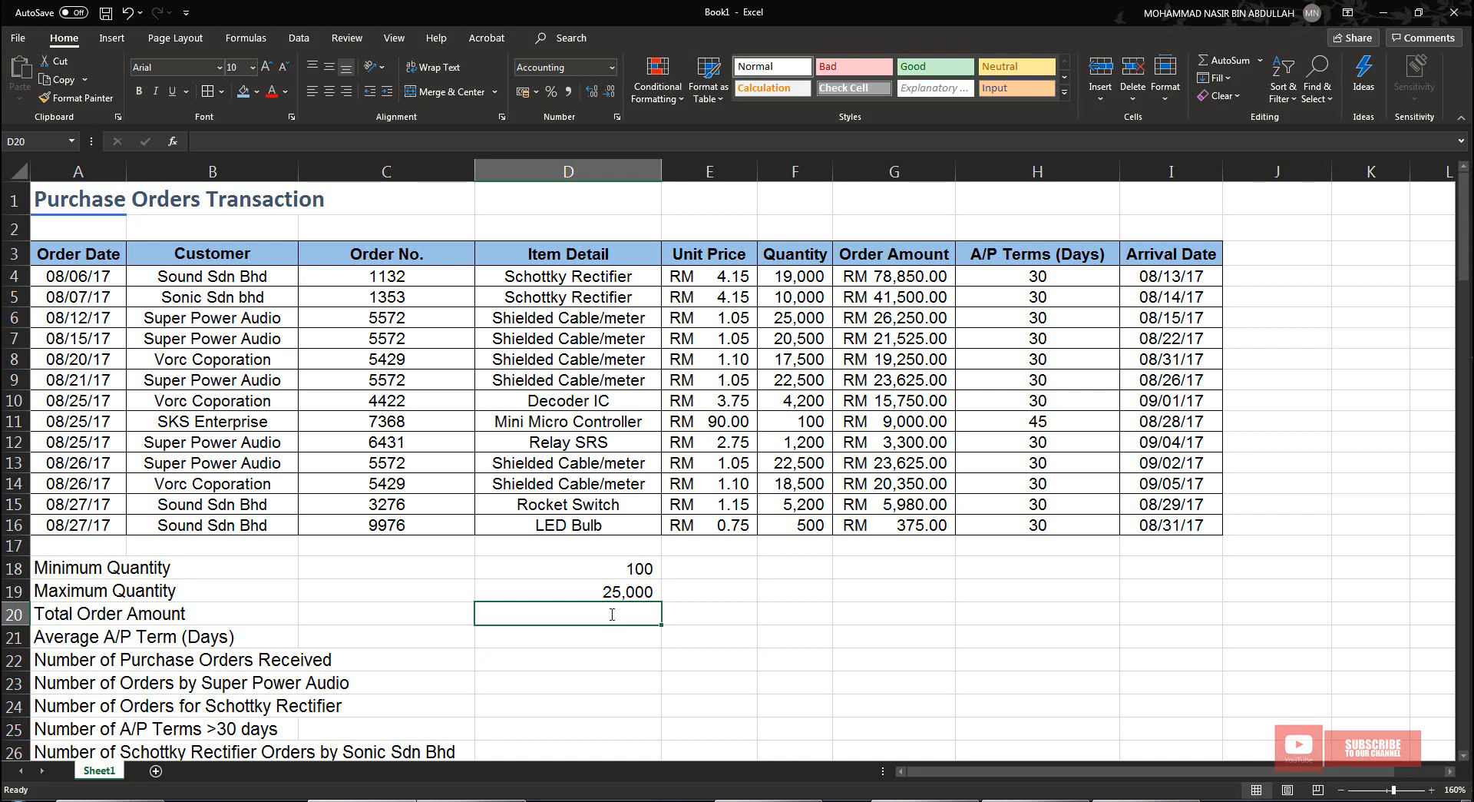
type("=su")
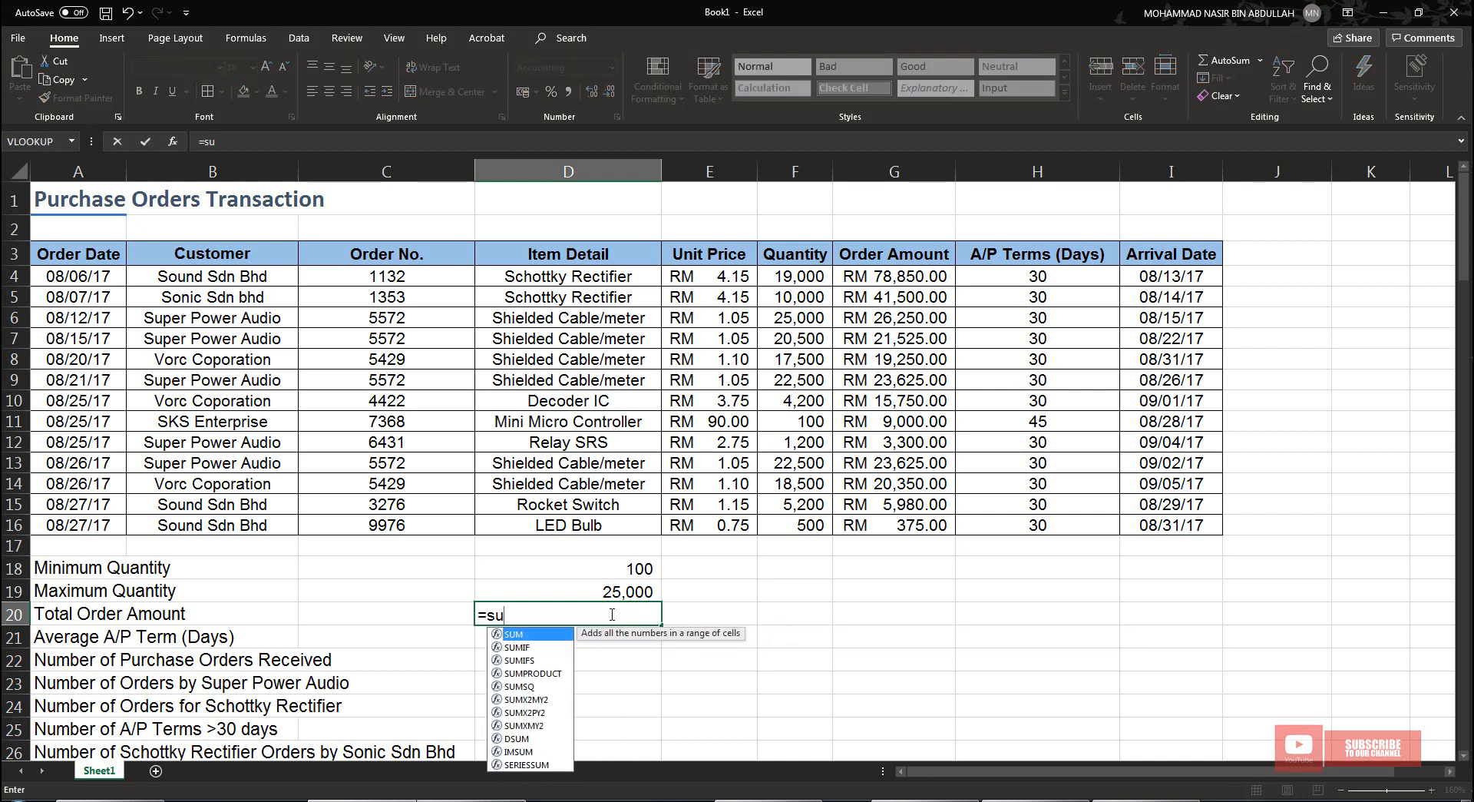
type("m(")
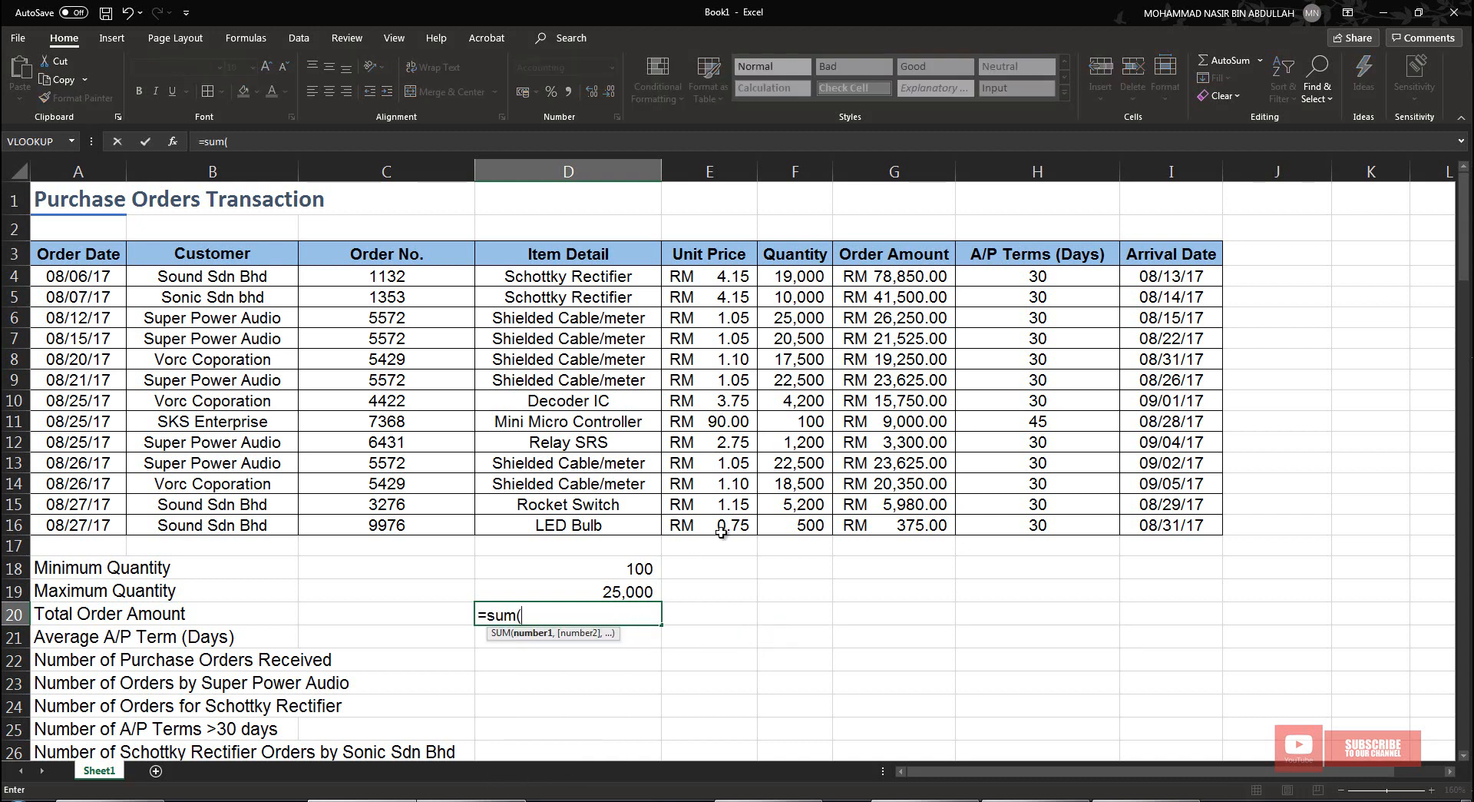
left_click_drag(903, 286, 891, 528)
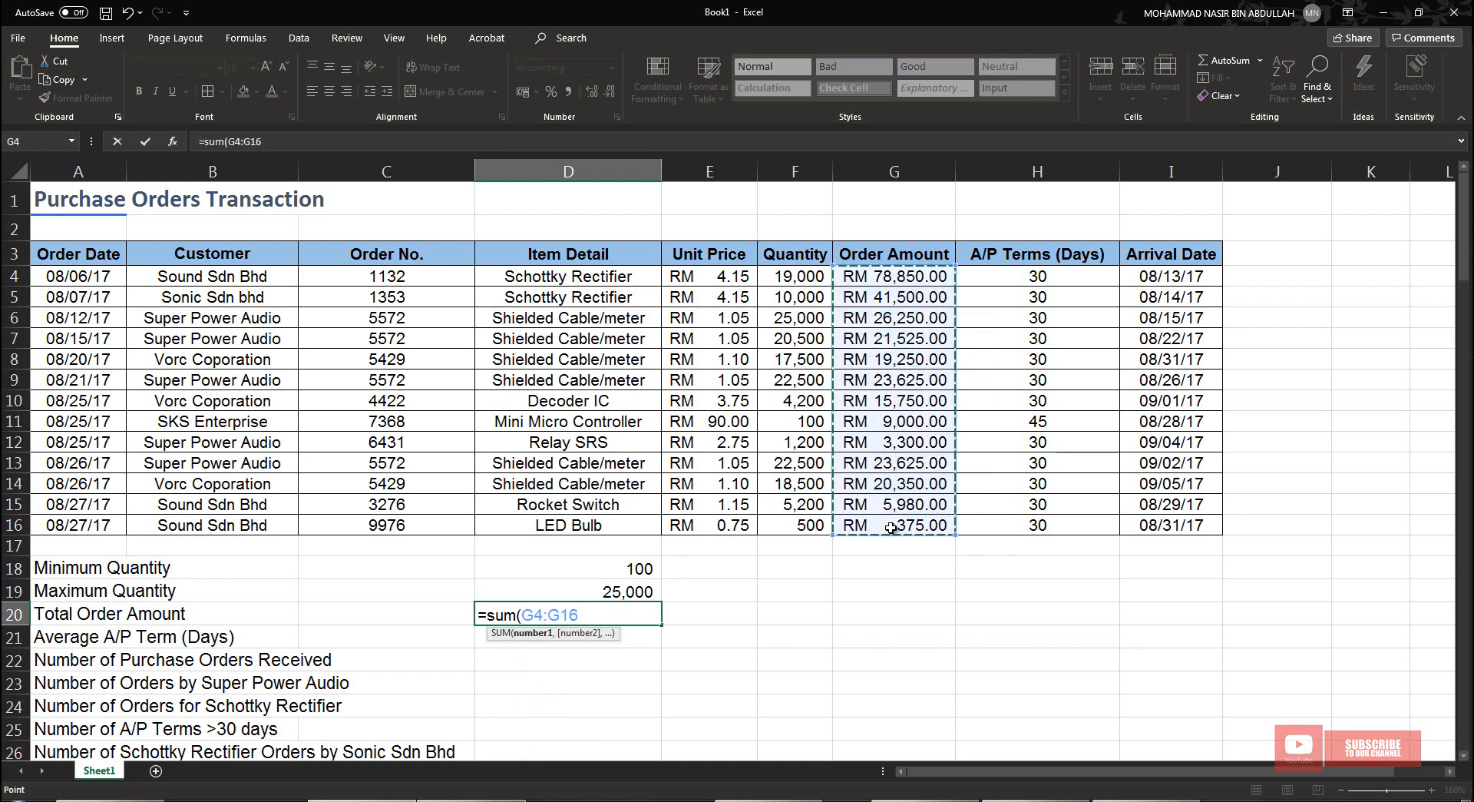
type(")")
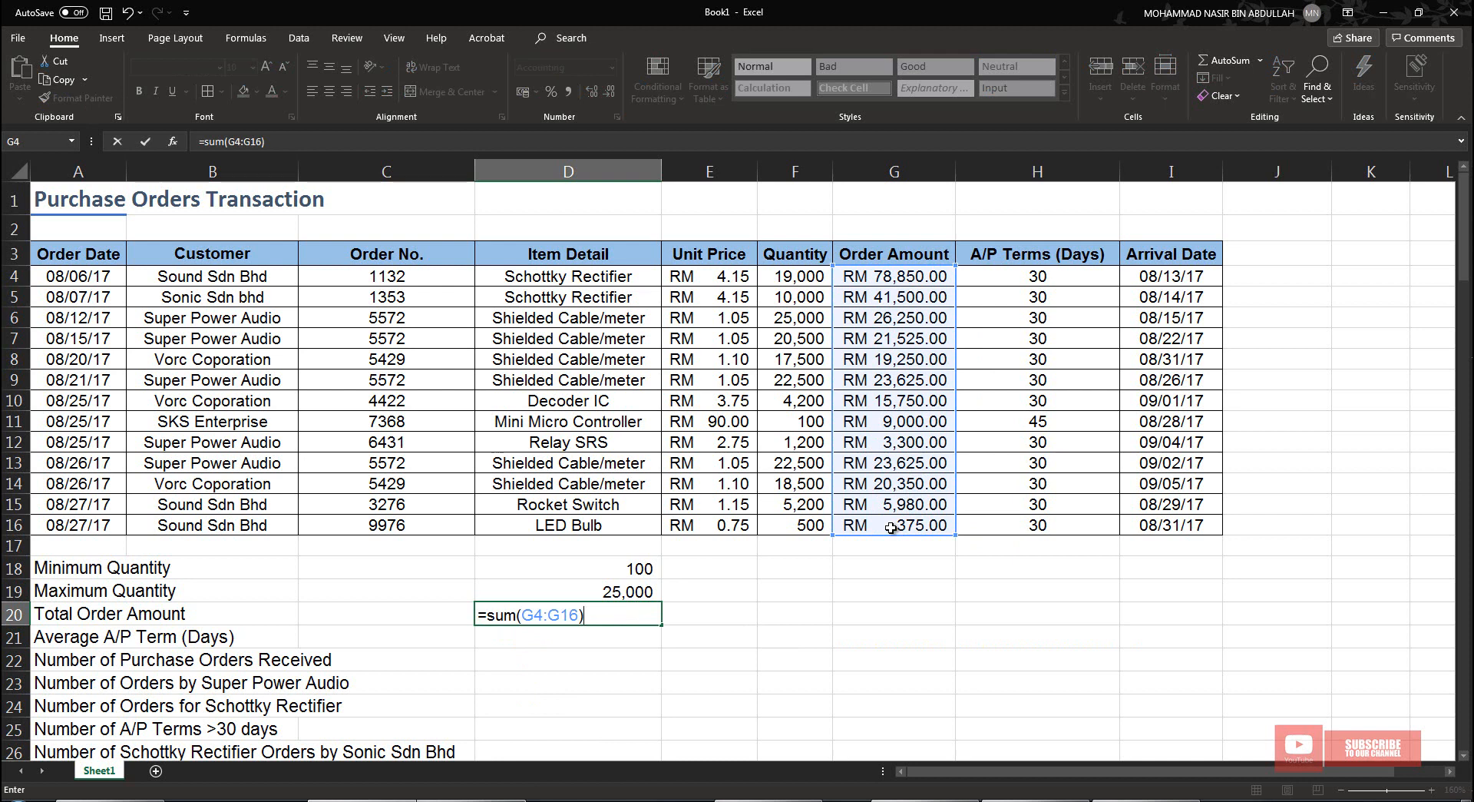
key("Return")
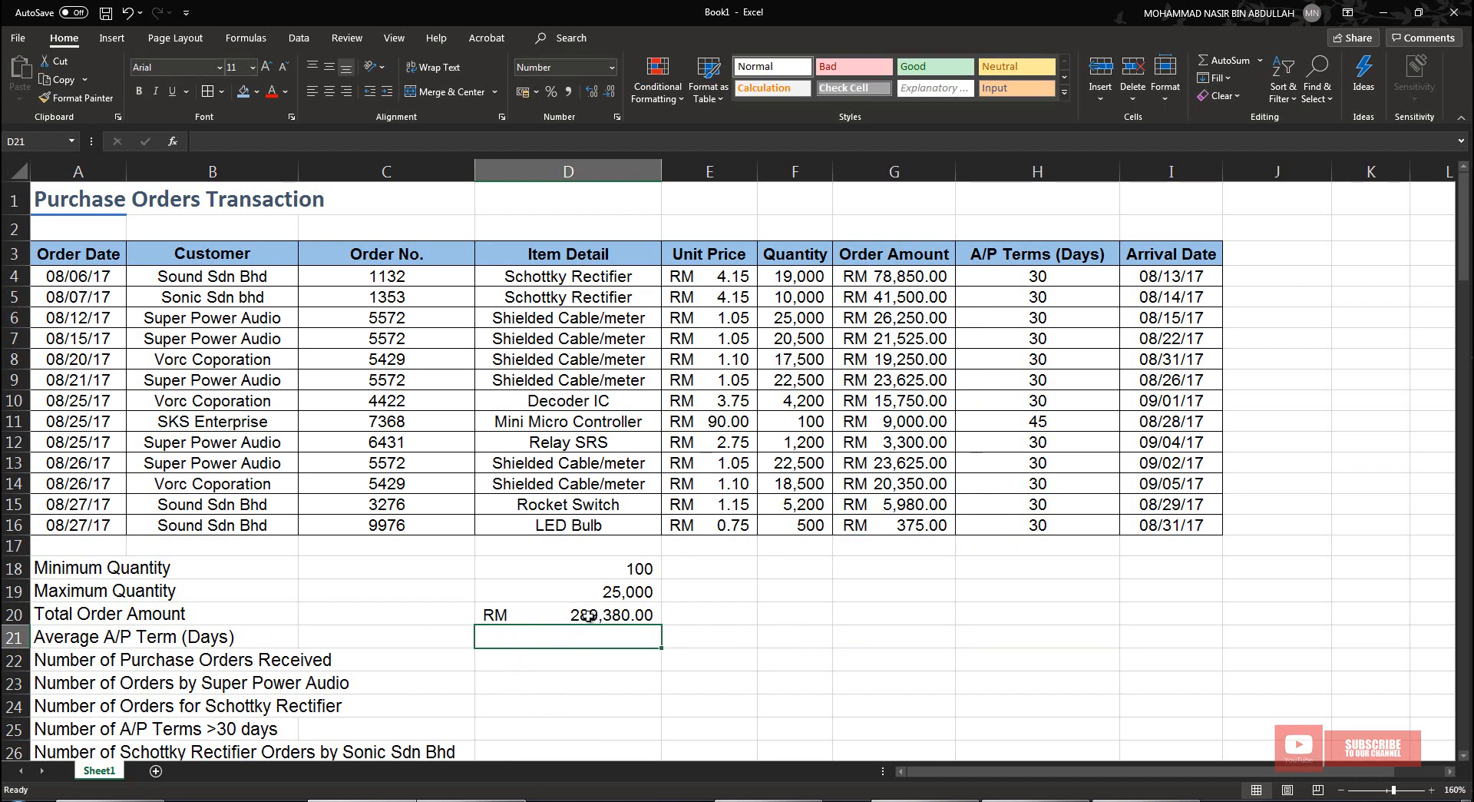
Show the sheet's formulas in place of results to review the summary functions, and switch back to values
left_click(248, 40)
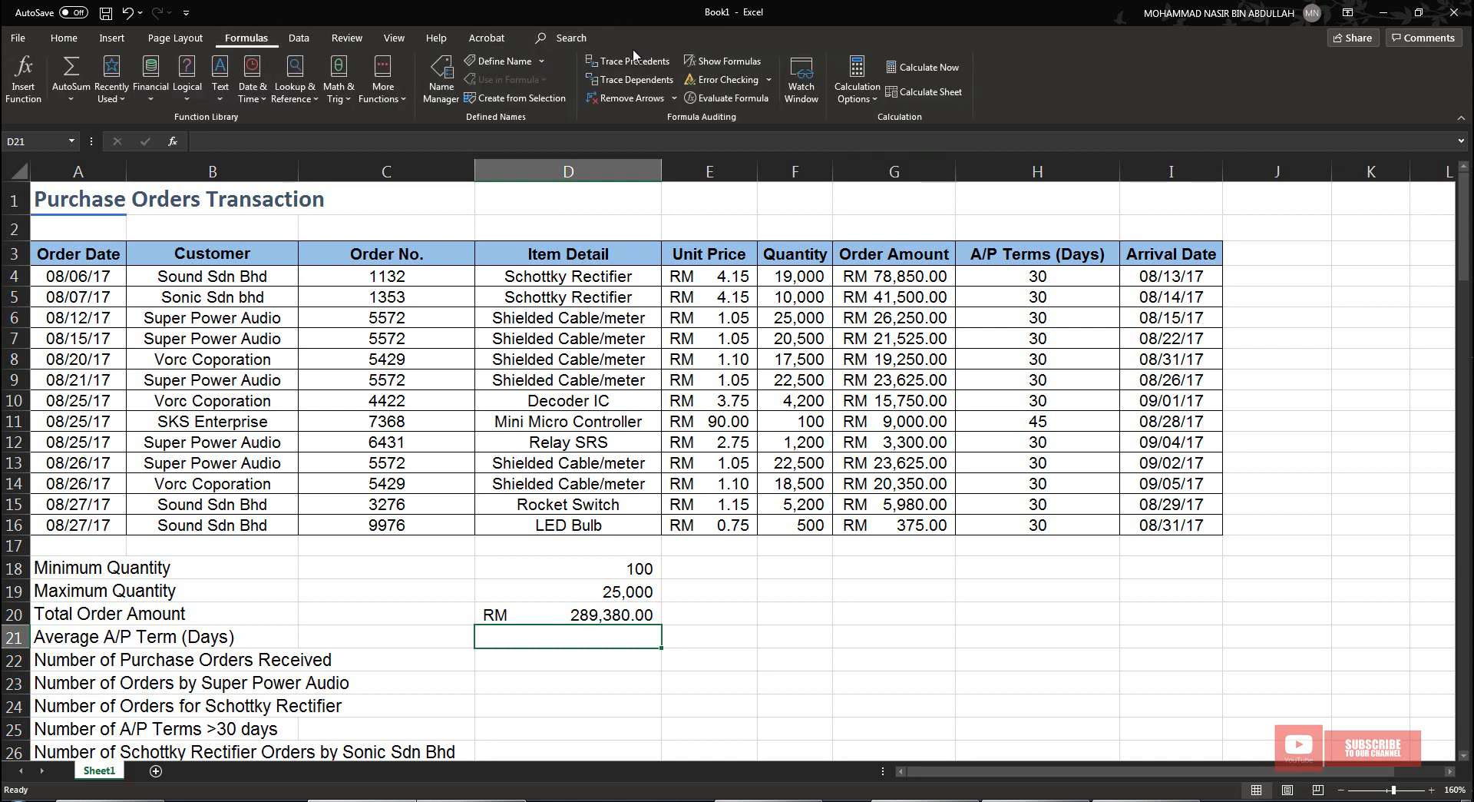
left_click(744, 65)
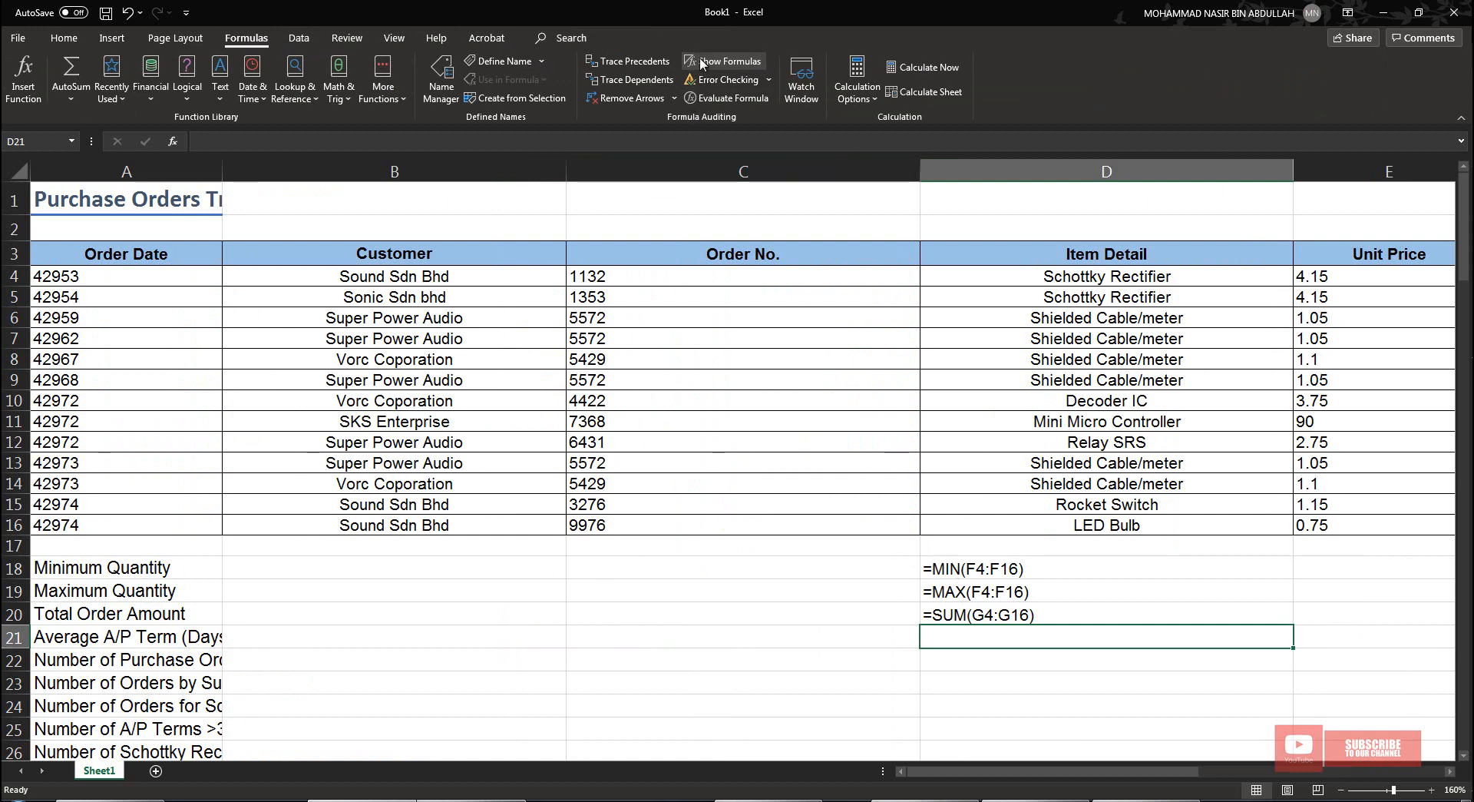
left_click(725, 61)
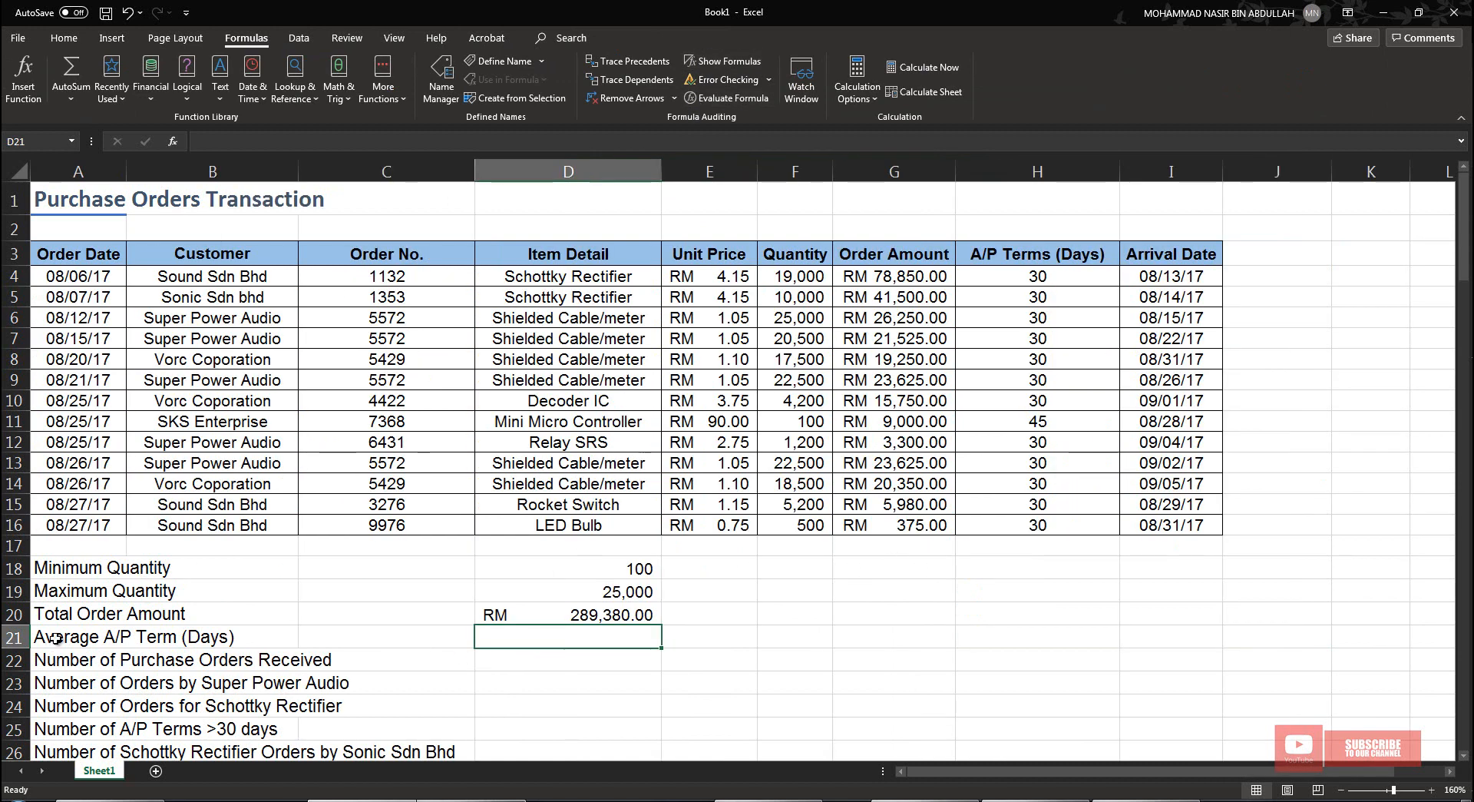
Calculate the average A/P term in D21 with =AVERAGE(H4:H16), covering the A/P Terms (Days) column
left_click_drag(57, 639, 218, 636)
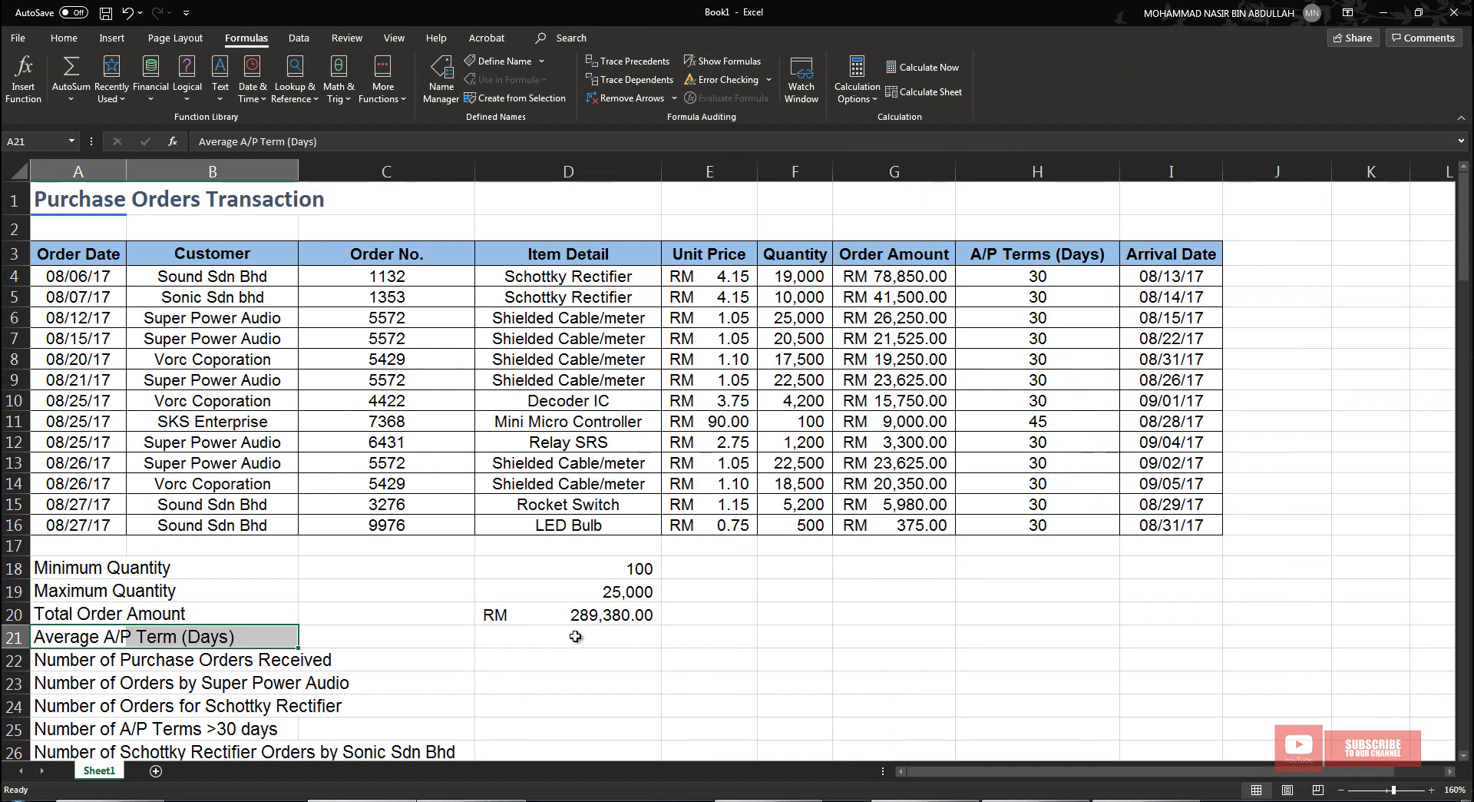
left_click(575, 635)
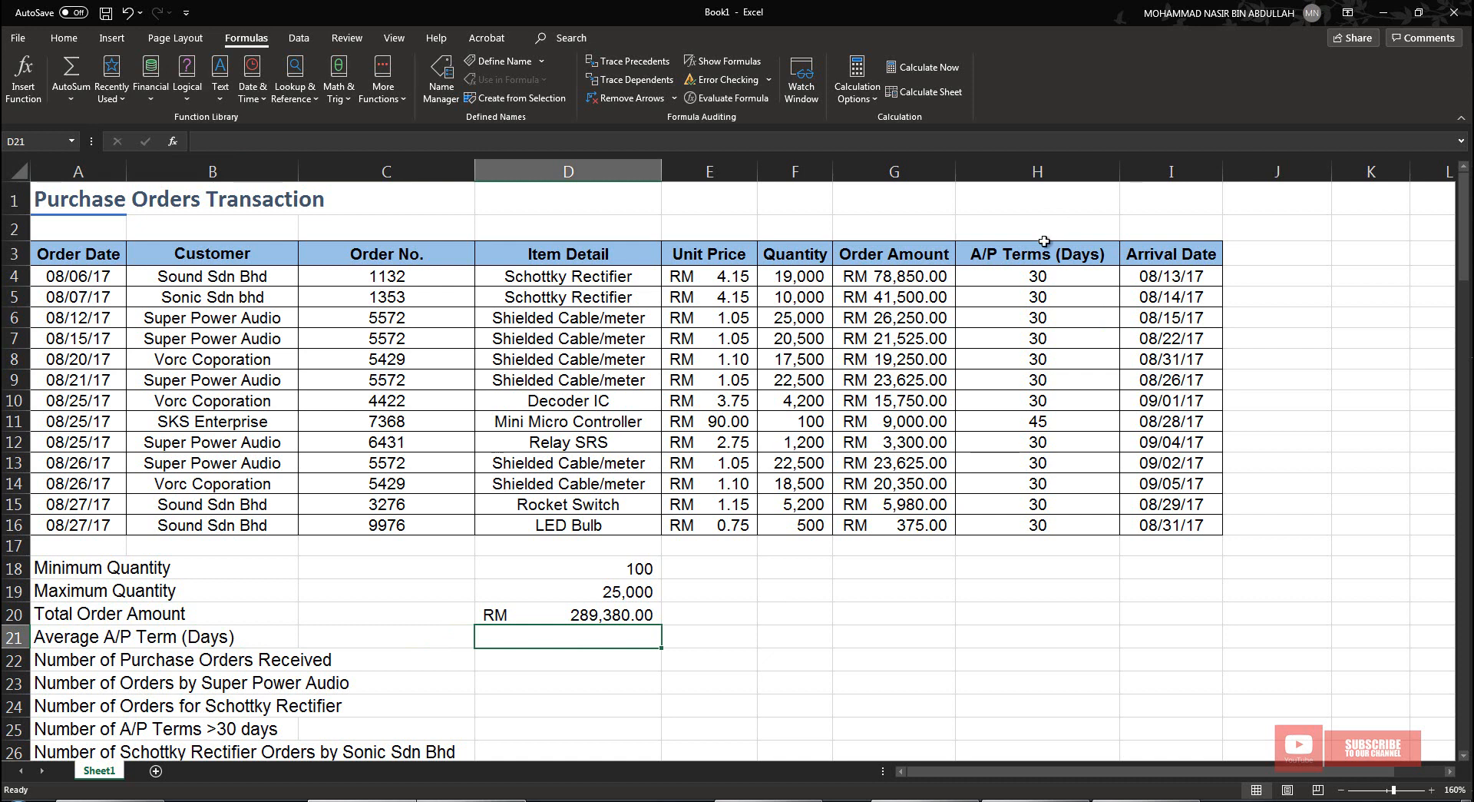
left_click(1053, 169)
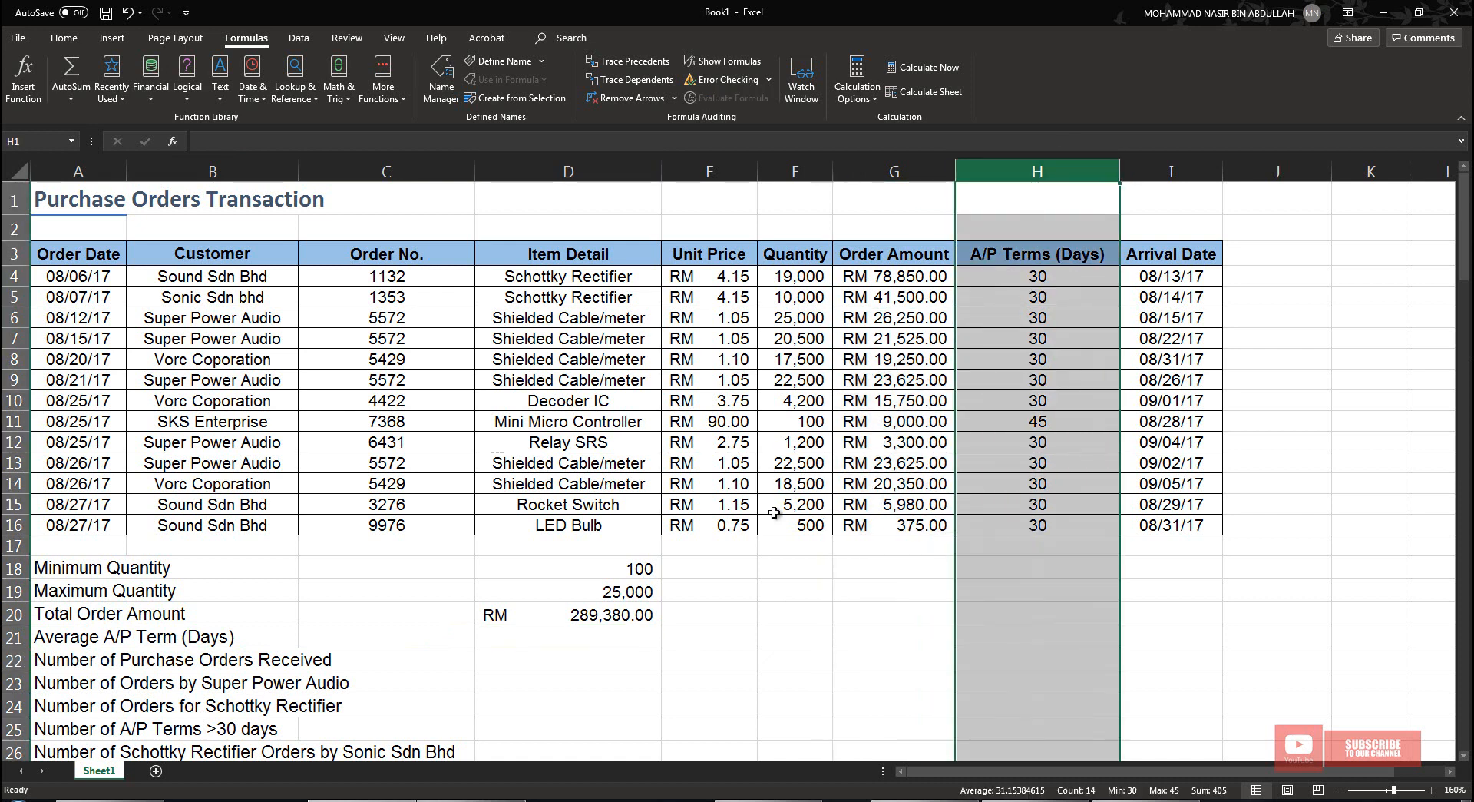
left_click(548, 639)
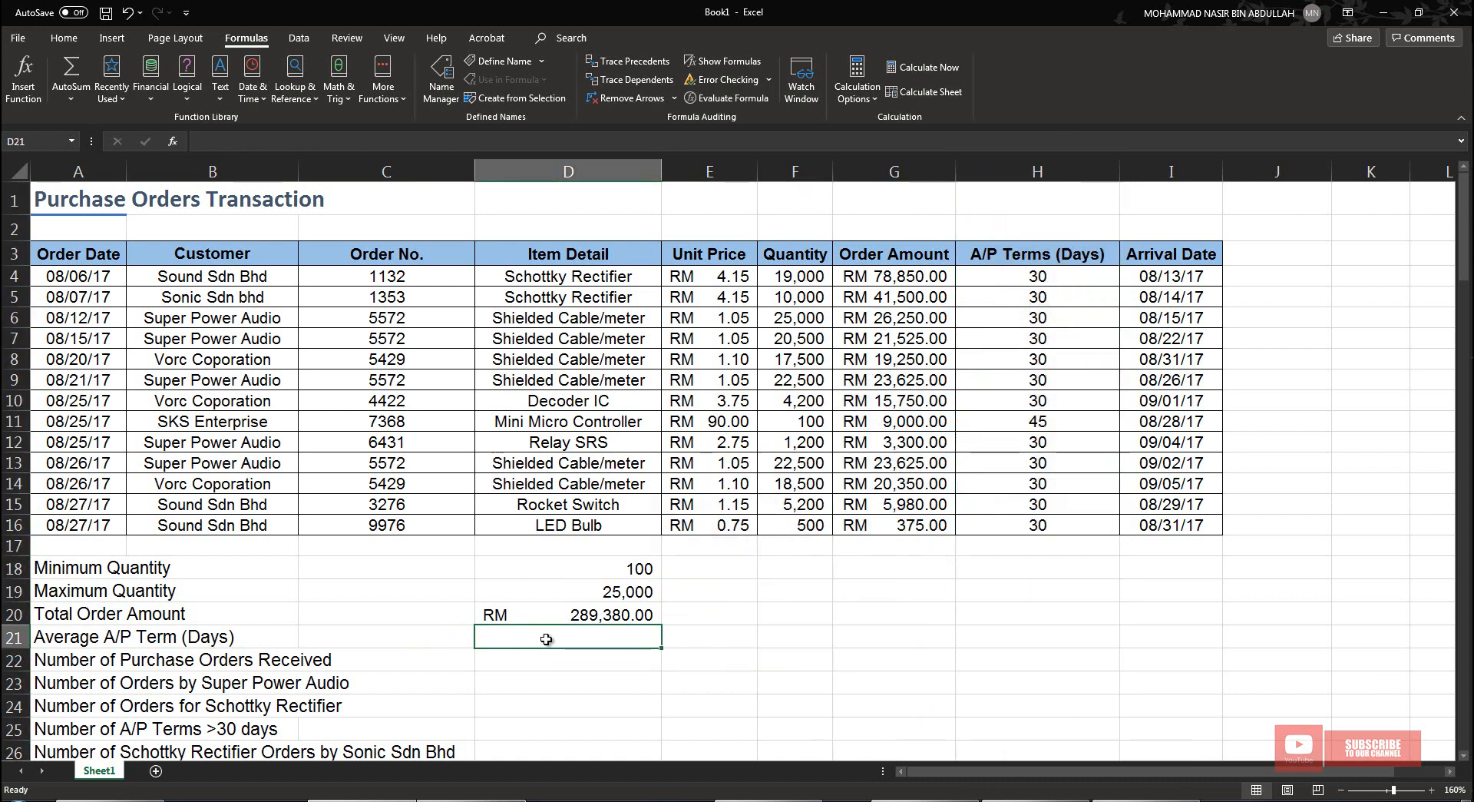
type("=")
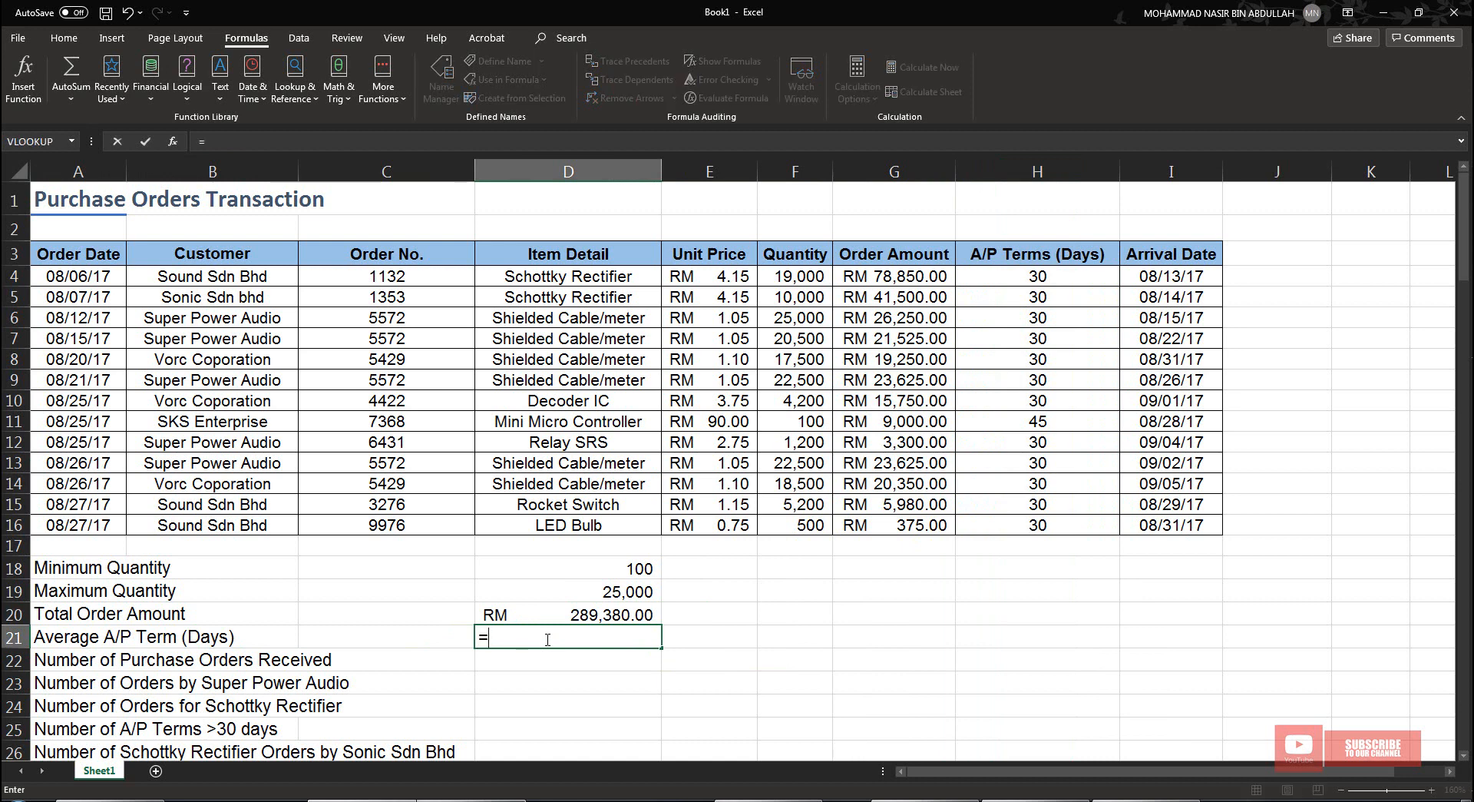
type("av")
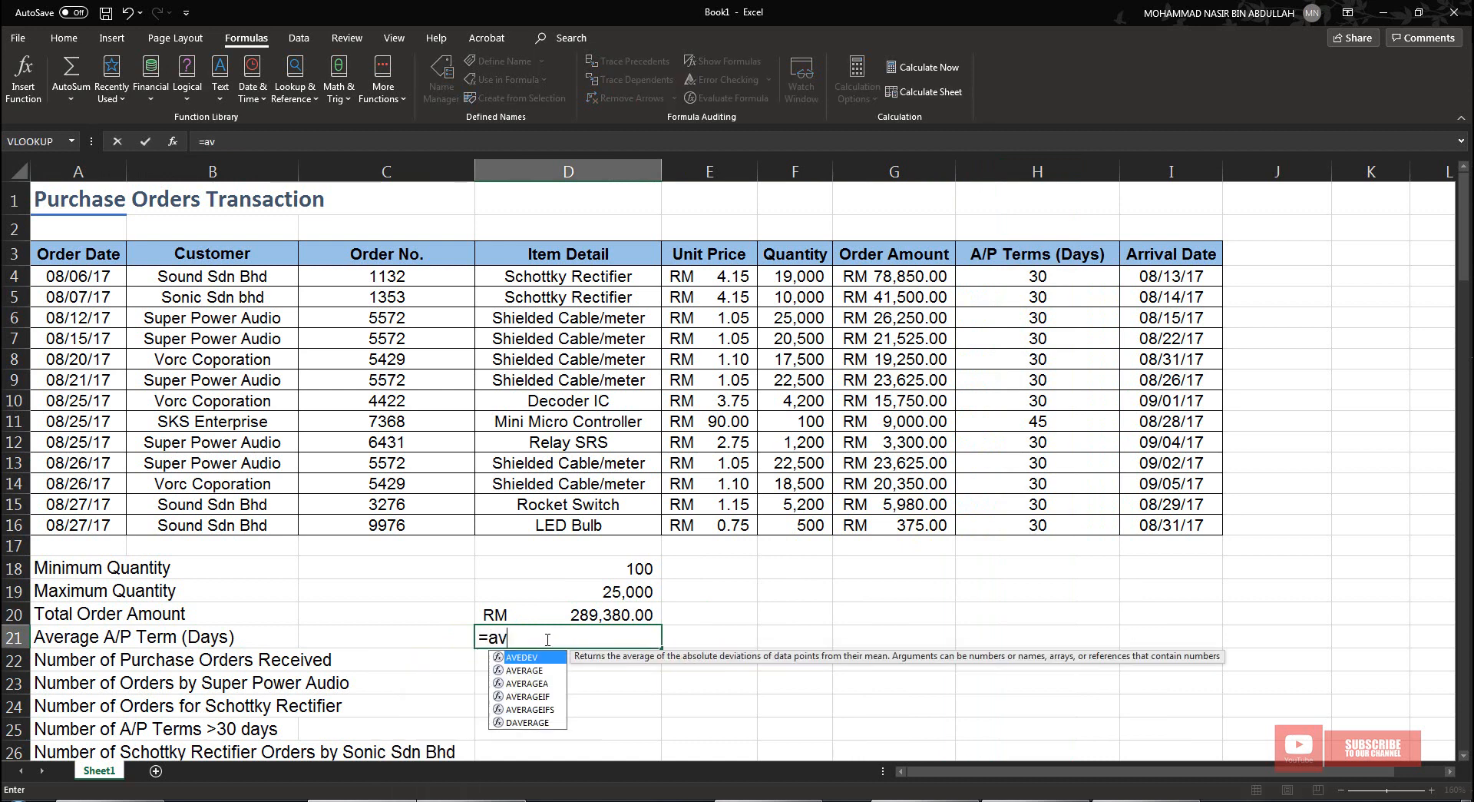
type("erage(")
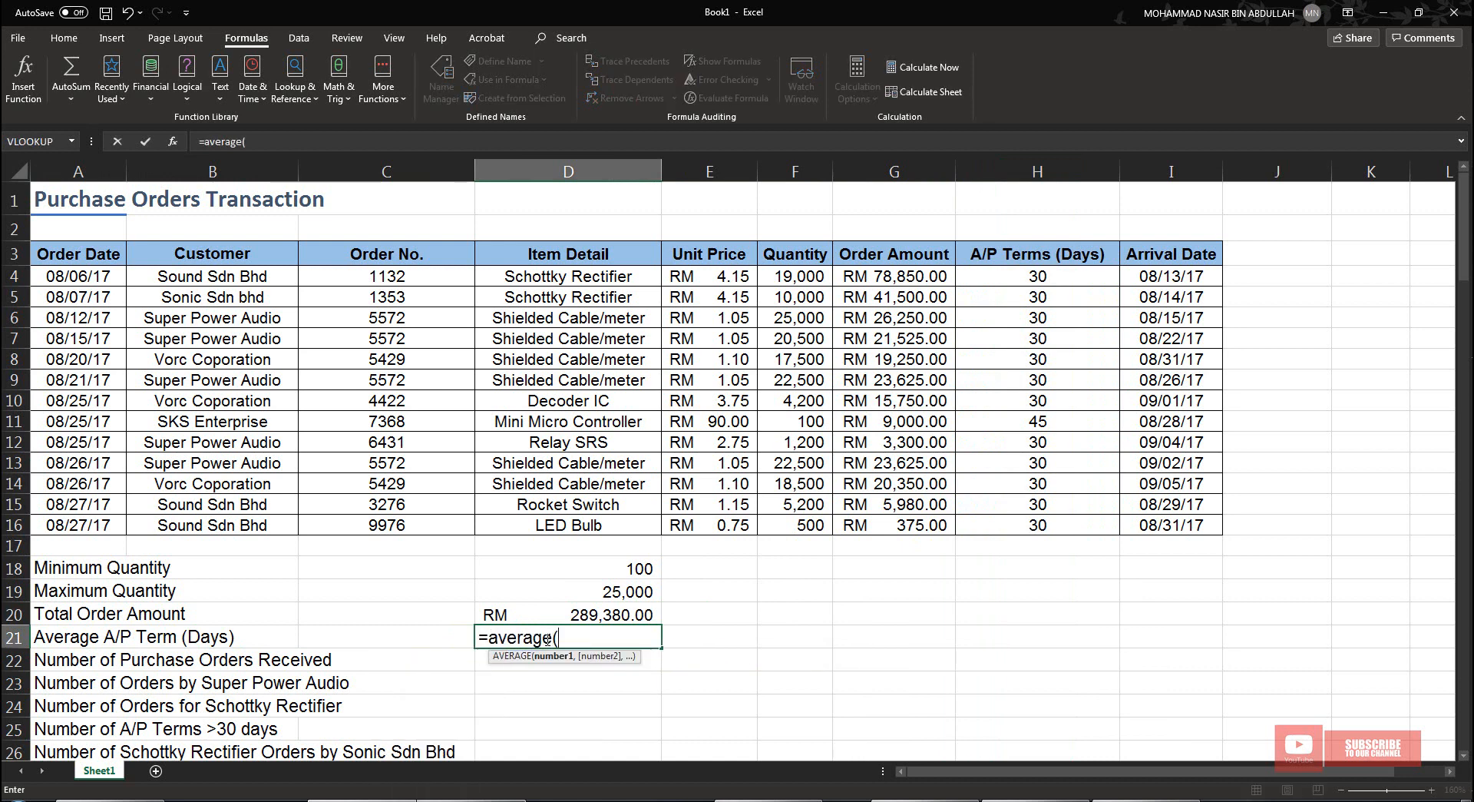
left_click(1038, 278)
left_click_drag(1037, 307, 1041, 520)
type(")")
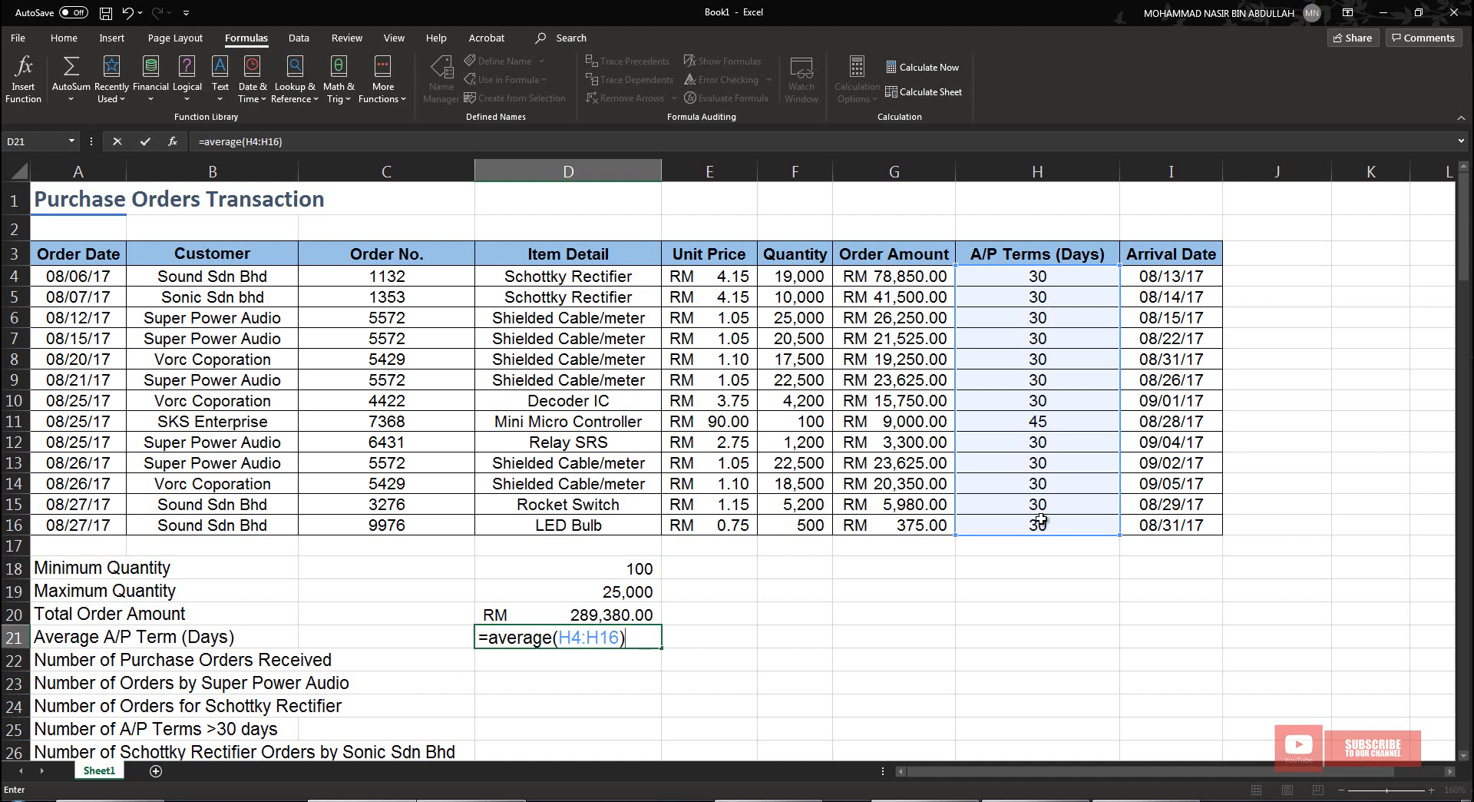
key("Return")
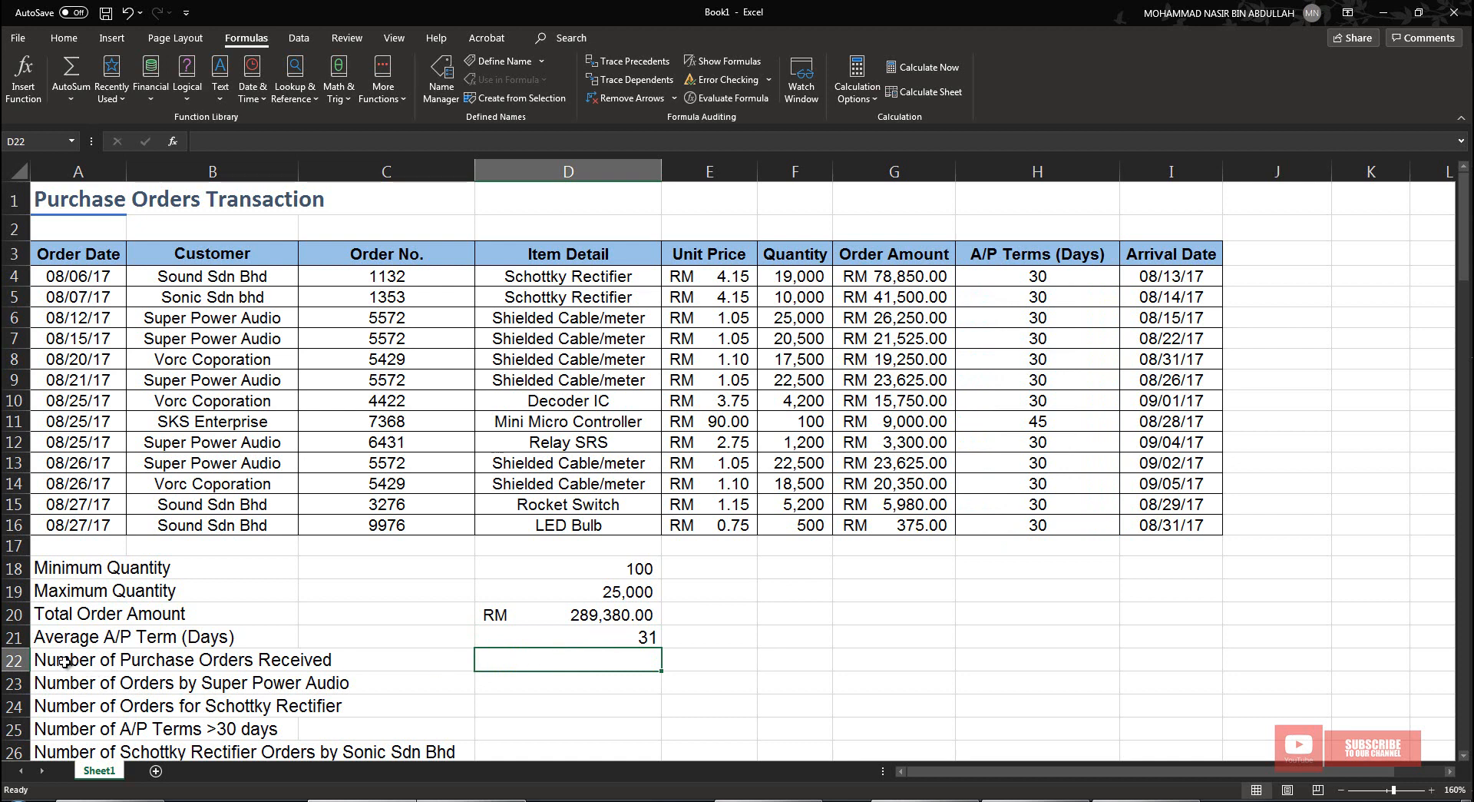
Examine the Order No. entries in C4:C16 as the data for the Number of Purchase Orders Received
left_click_drag(65, 661, 298, 656)
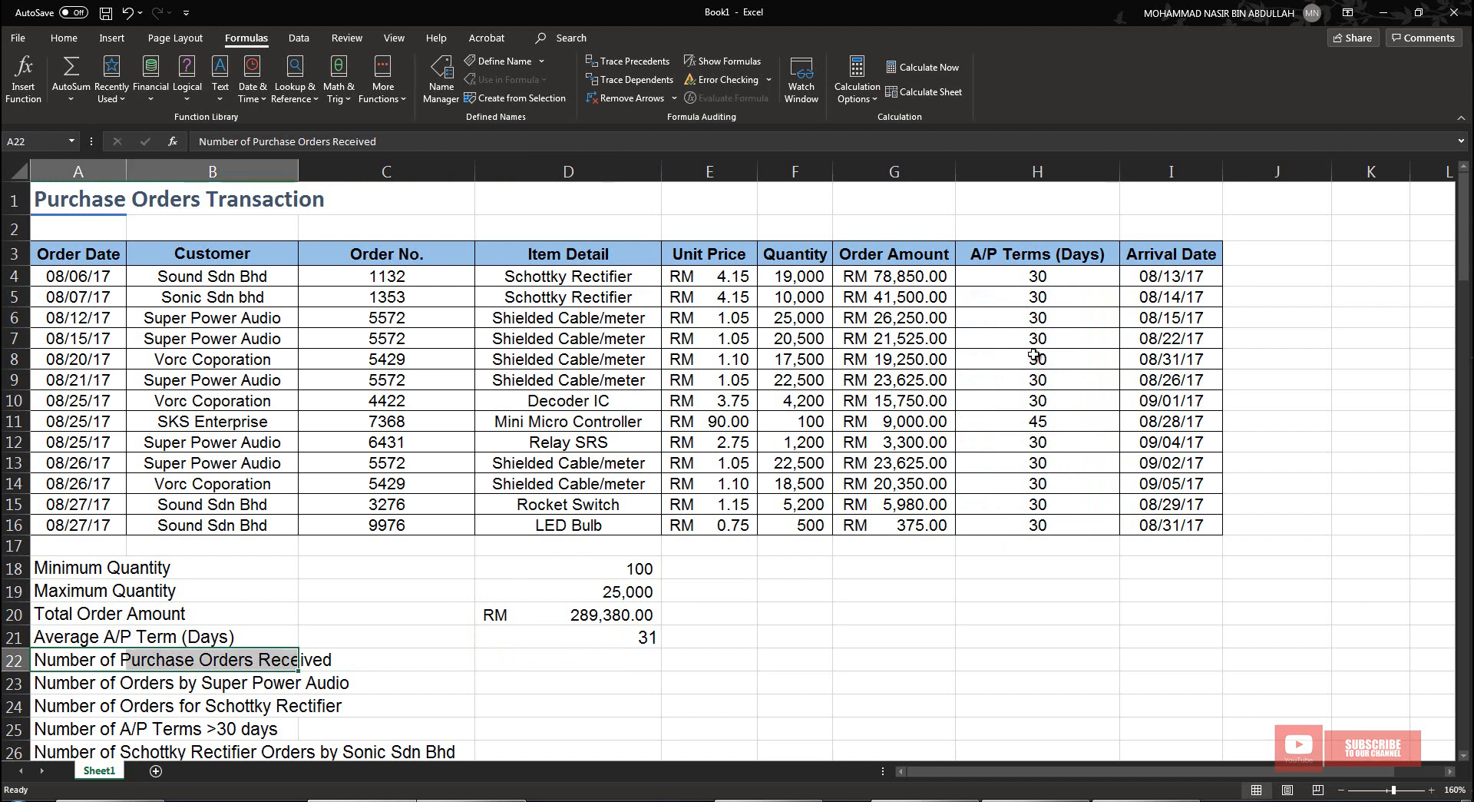
left_click(430, 278)
left_click(430, 175)
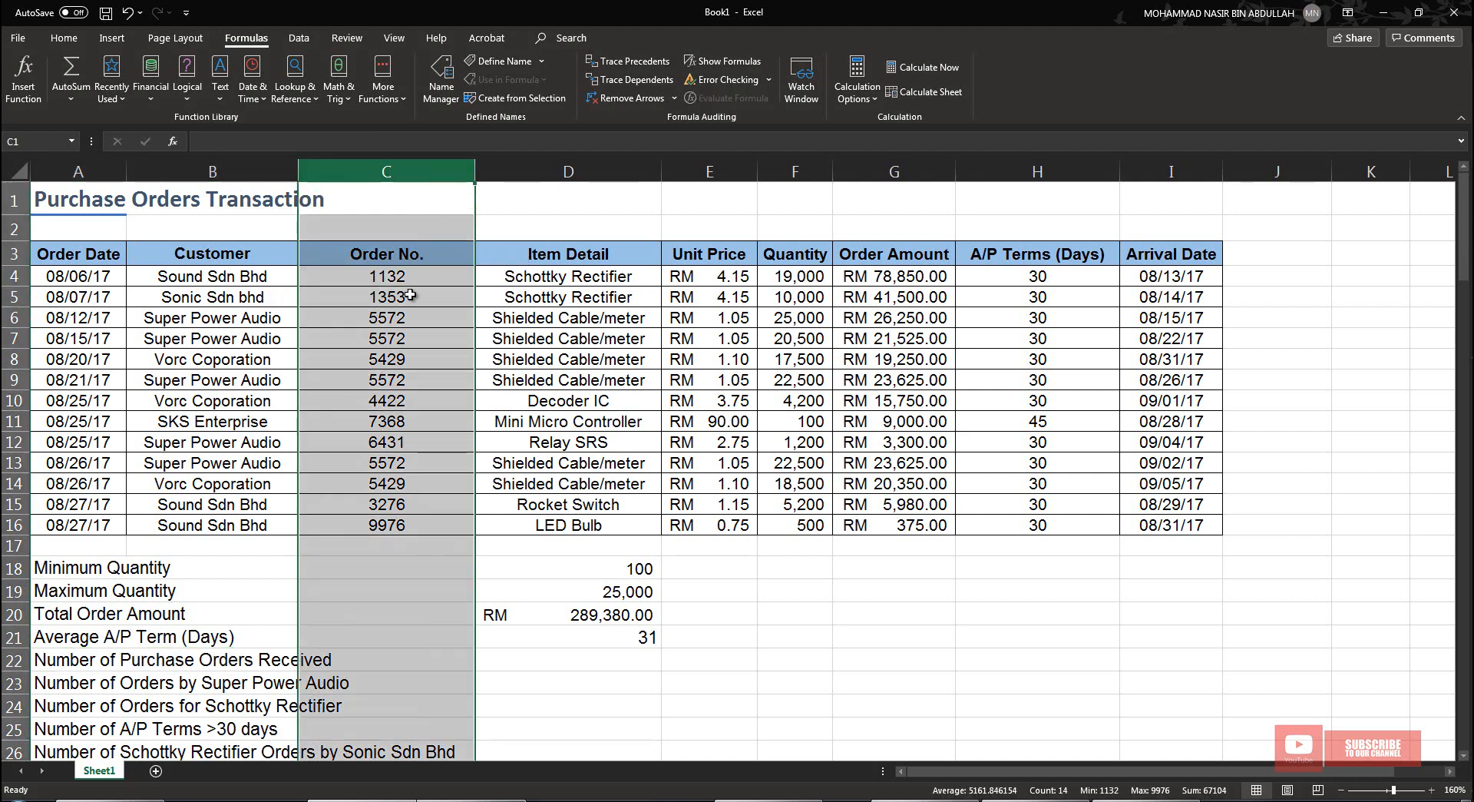
left_click_drag(411, 281, 395, 526)
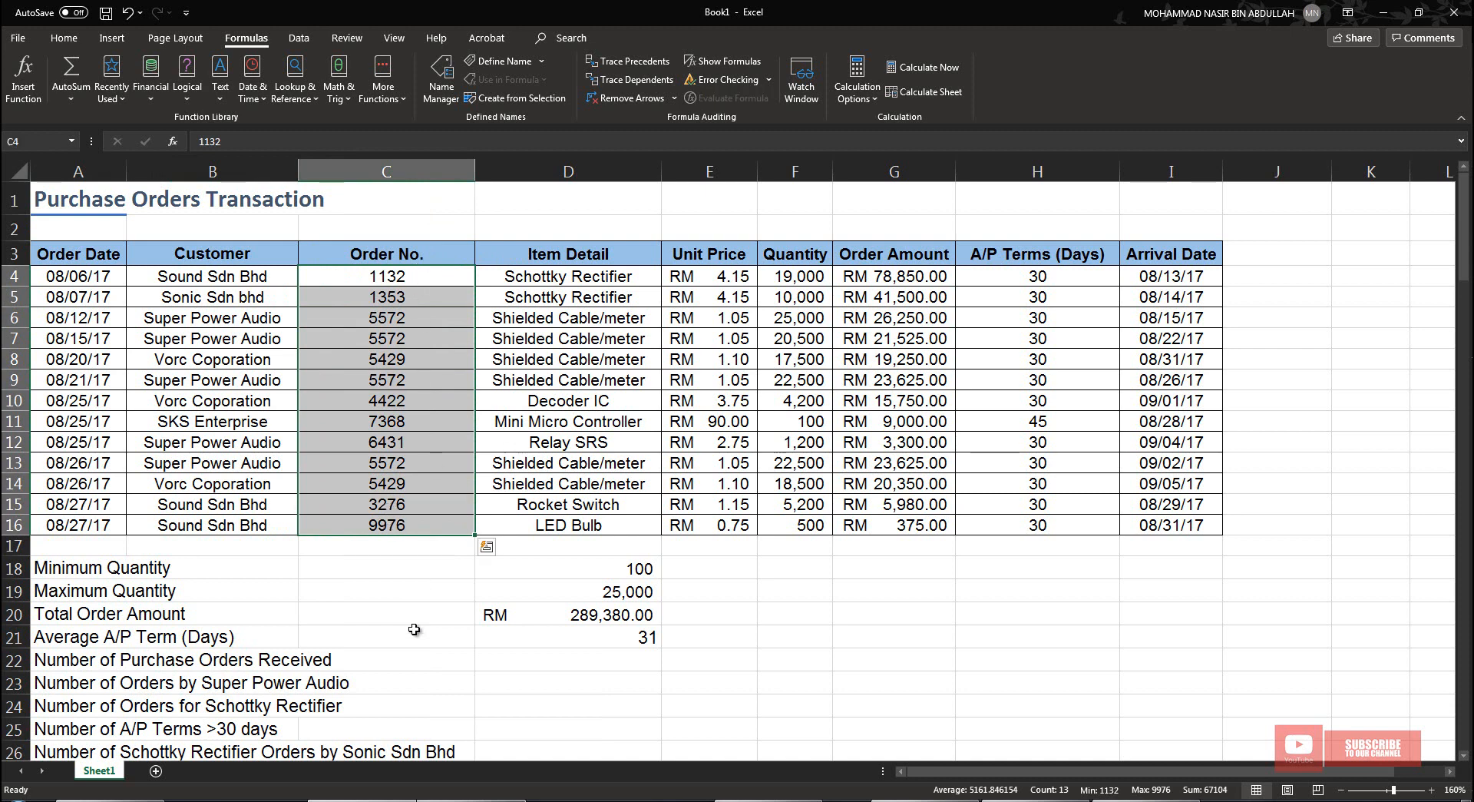
left_click(549, 653)
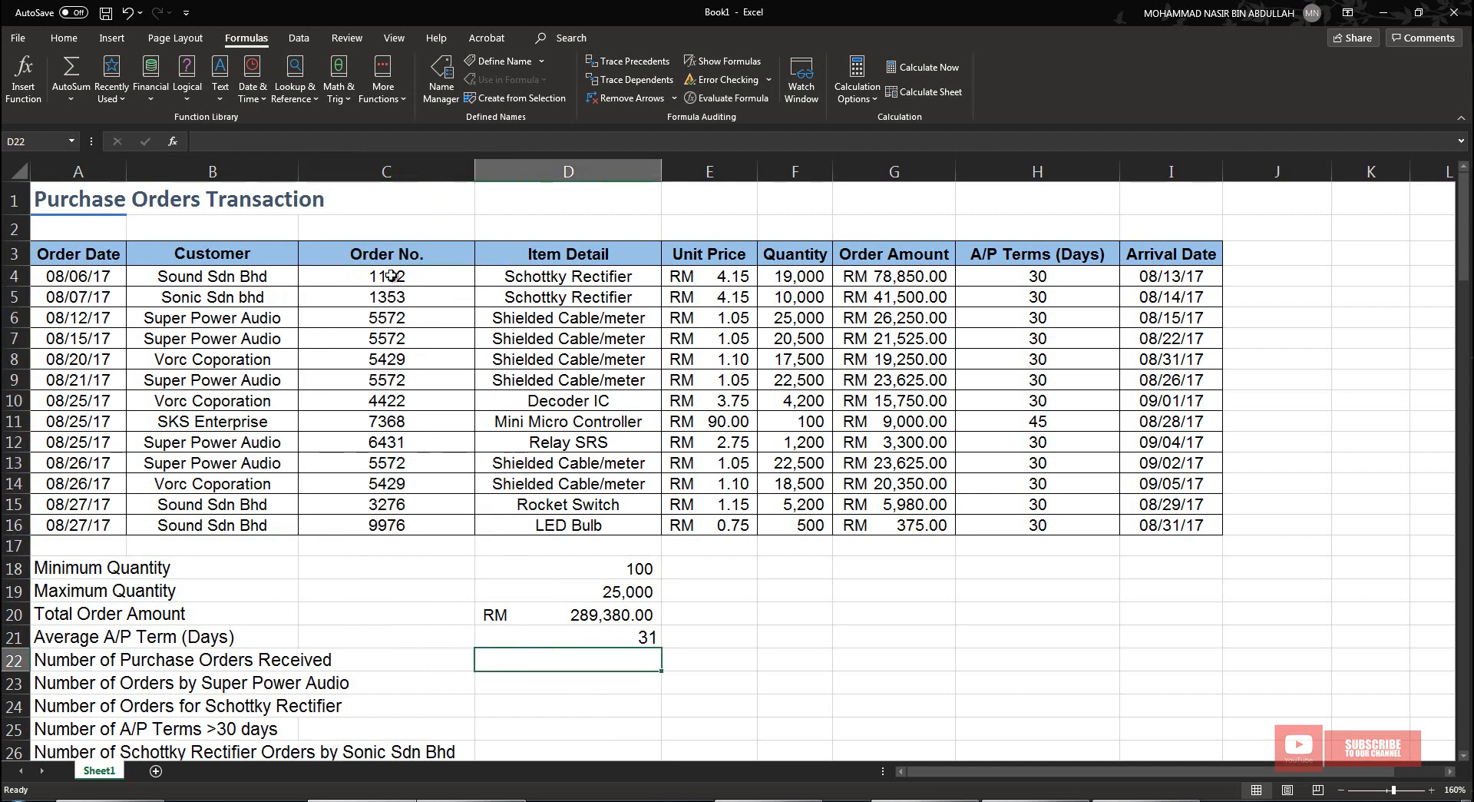
left_click_drag(391, 275, 404, 525)
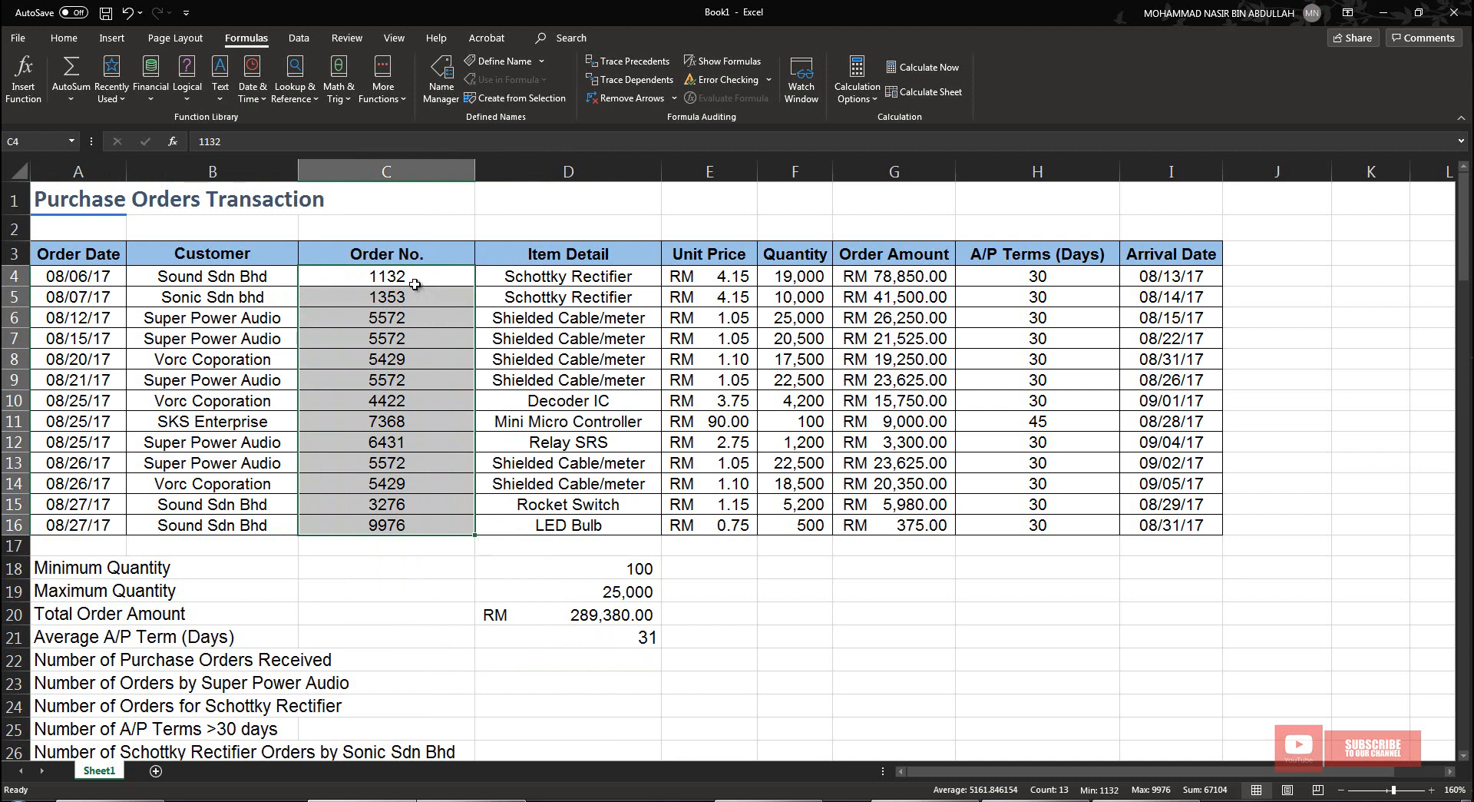
key("shift+Up")
key("shift+Up")
key("shift+Up")
left_click_drag(417, 277, 405, 525)
left_click(566, 638)
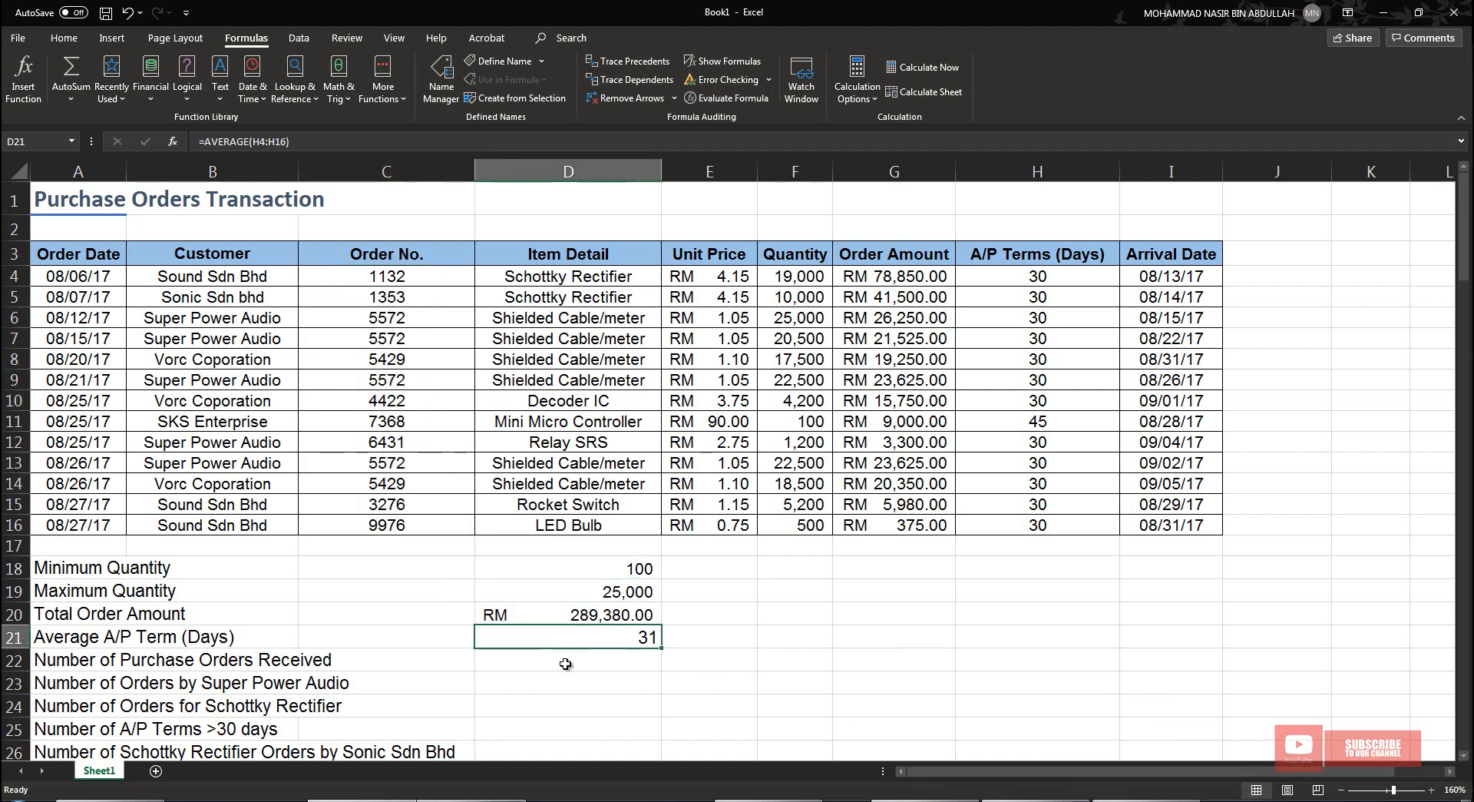
Count the purchase orders received in D22 with =COUNT(C4:C16) and check it against the Order No. column
left_click(565, 658)
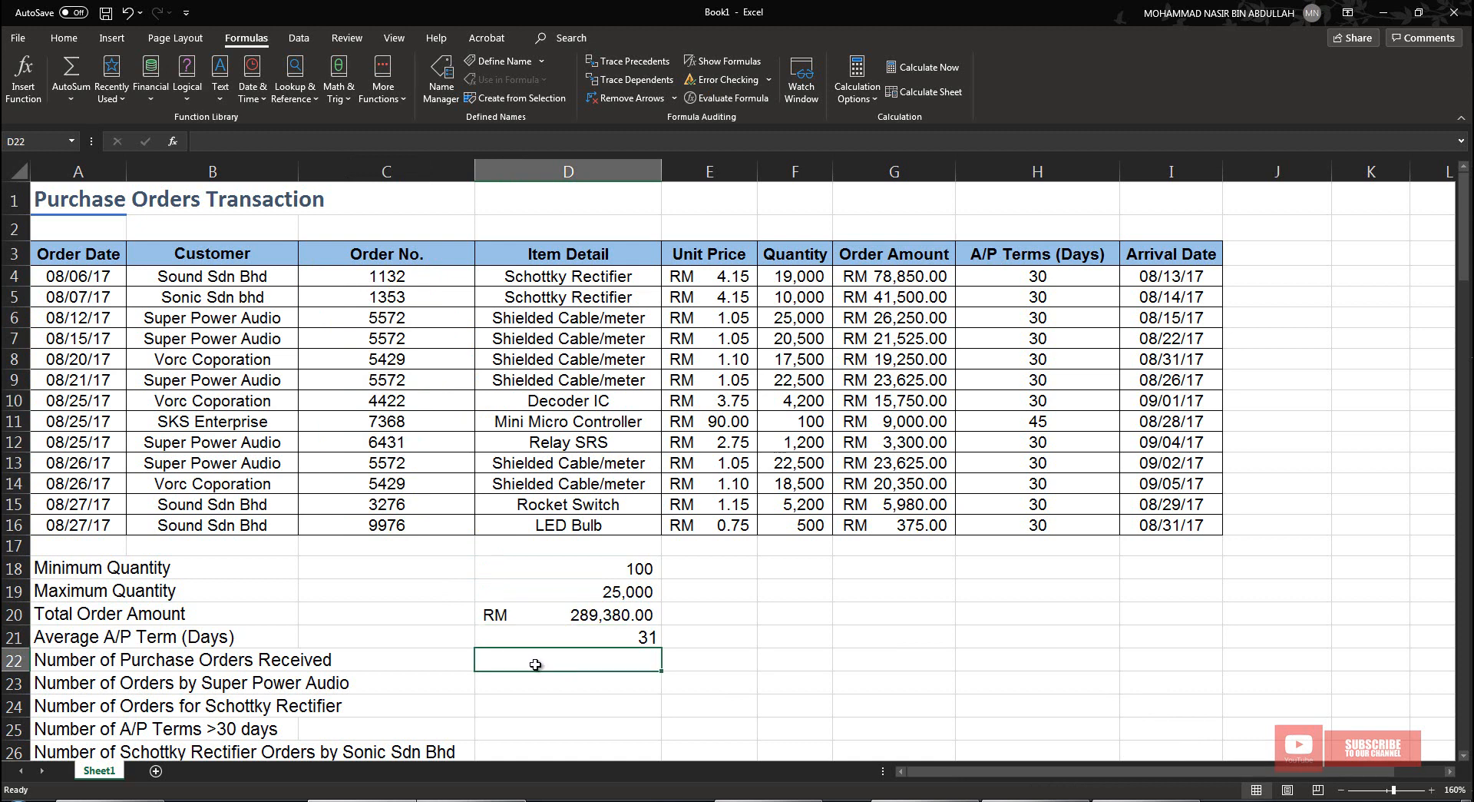
type("=")
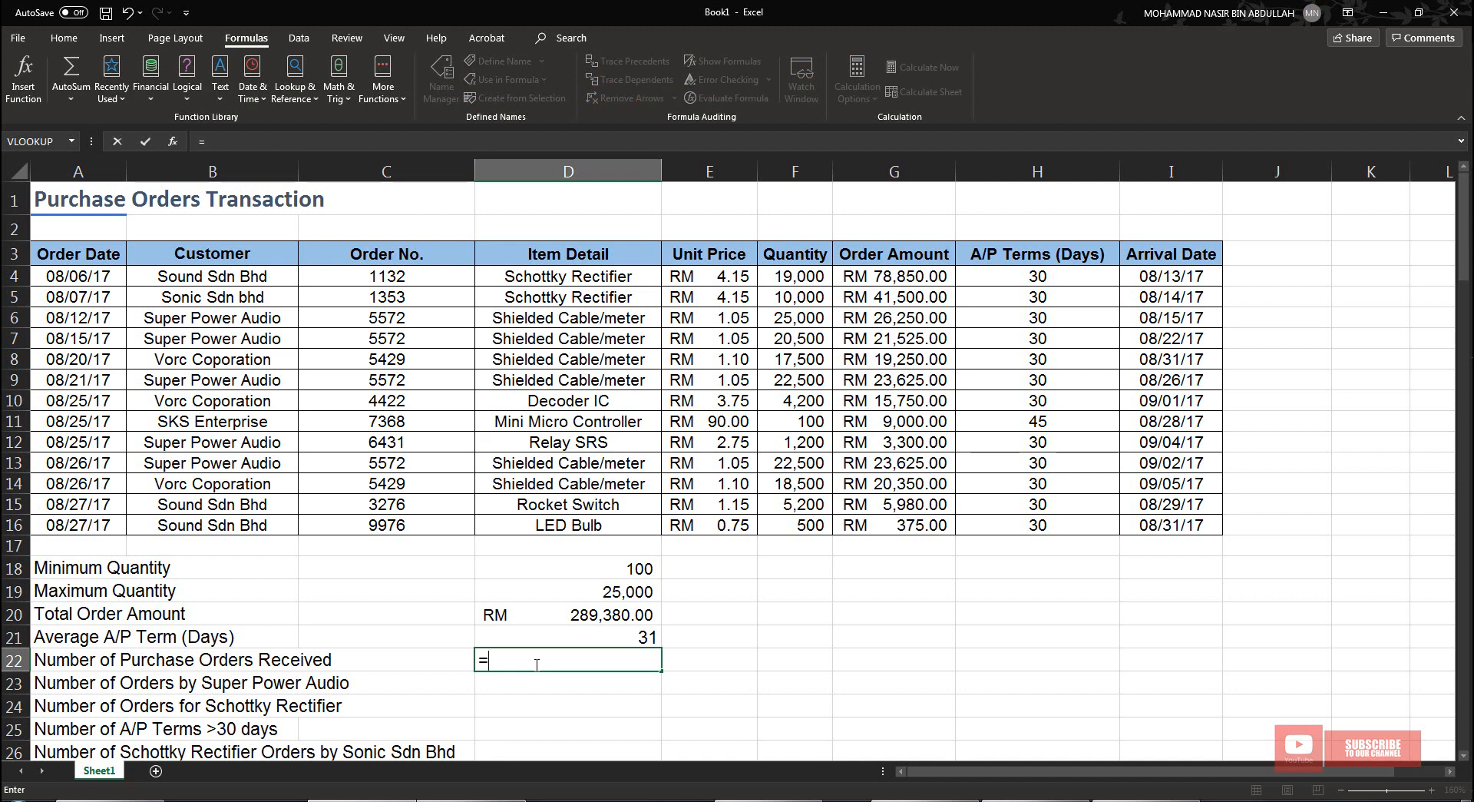
type("count(")
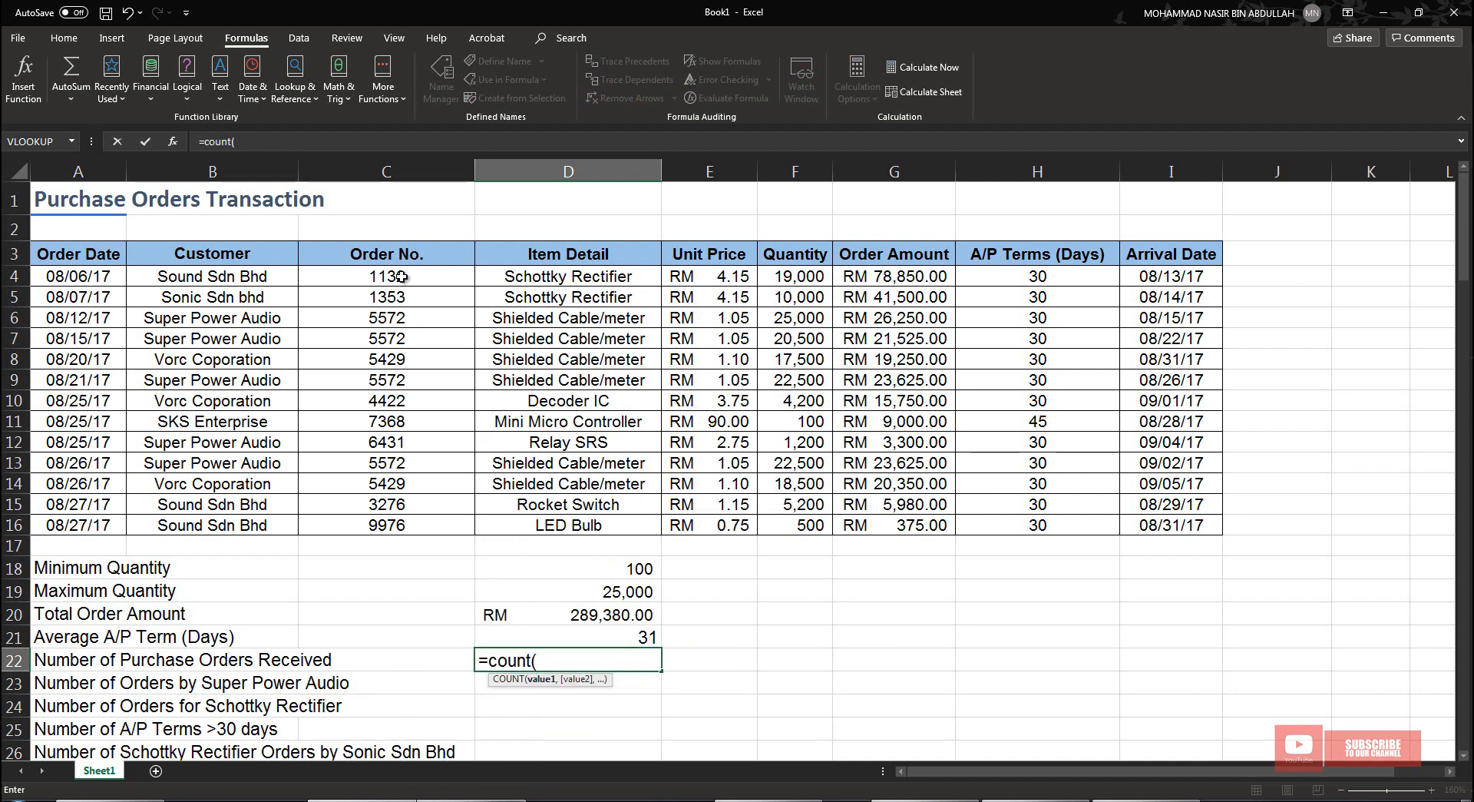
left_click_drag(401, 277, 399, 525)
type(")")
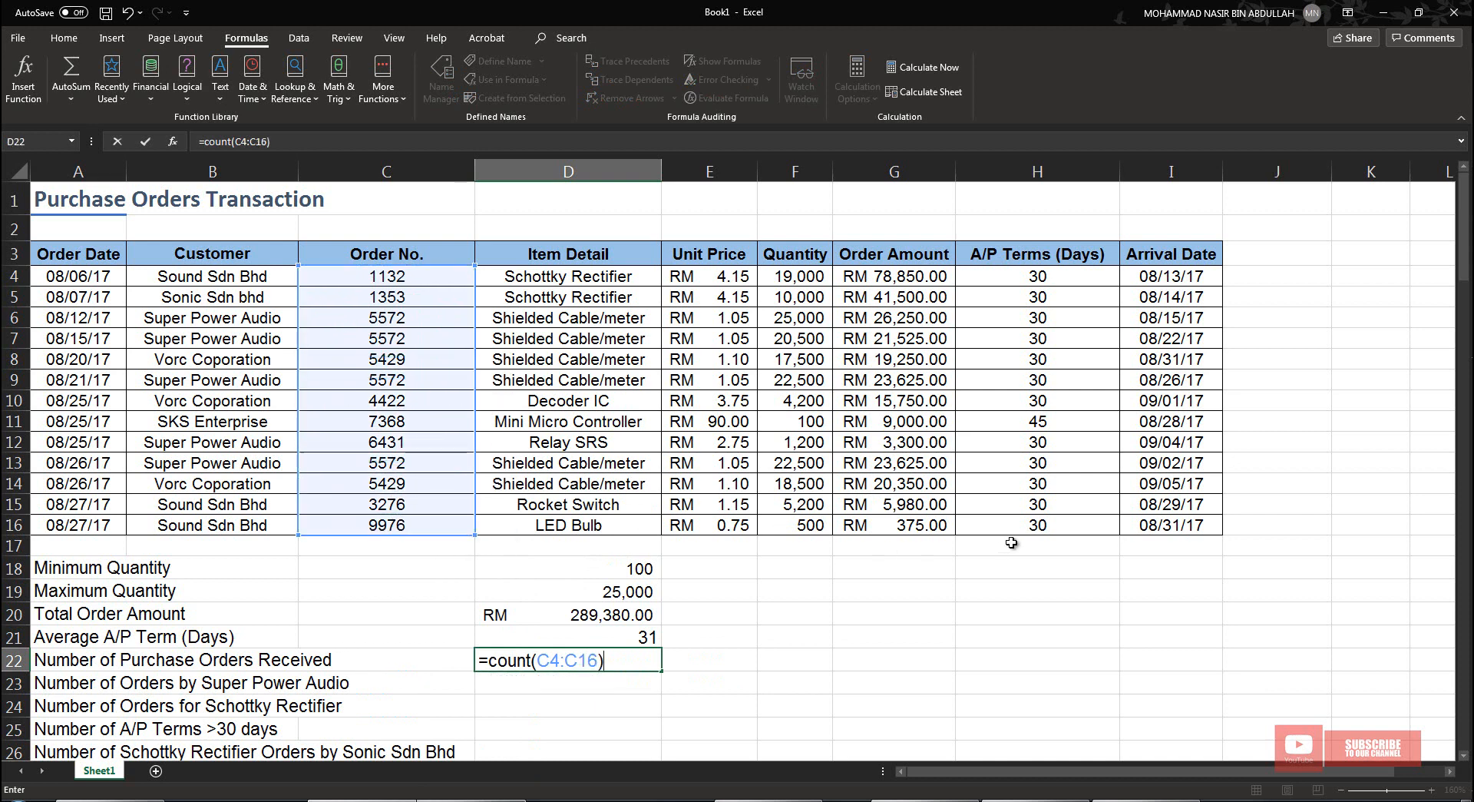
key("Return")
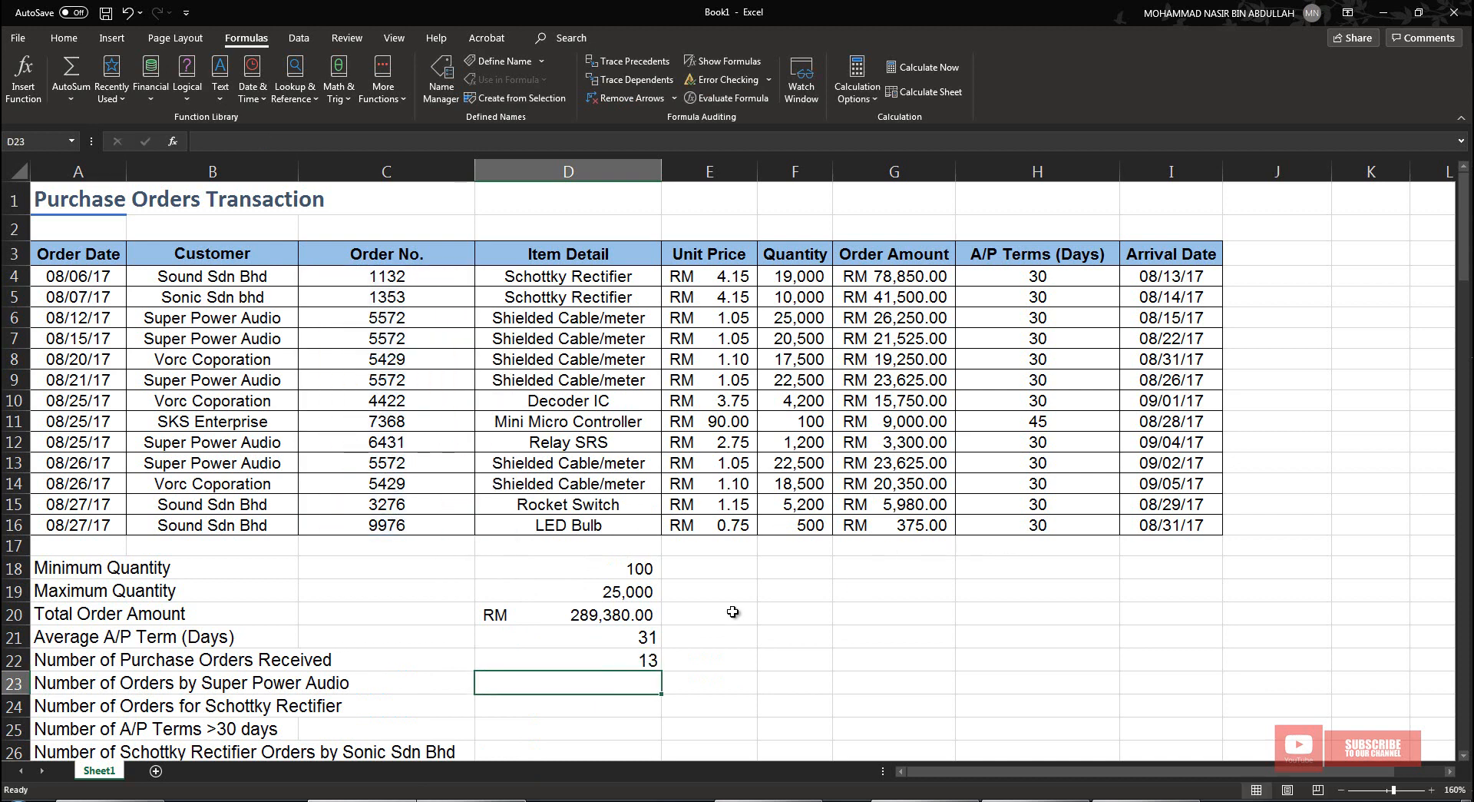
left_click(549, 665)
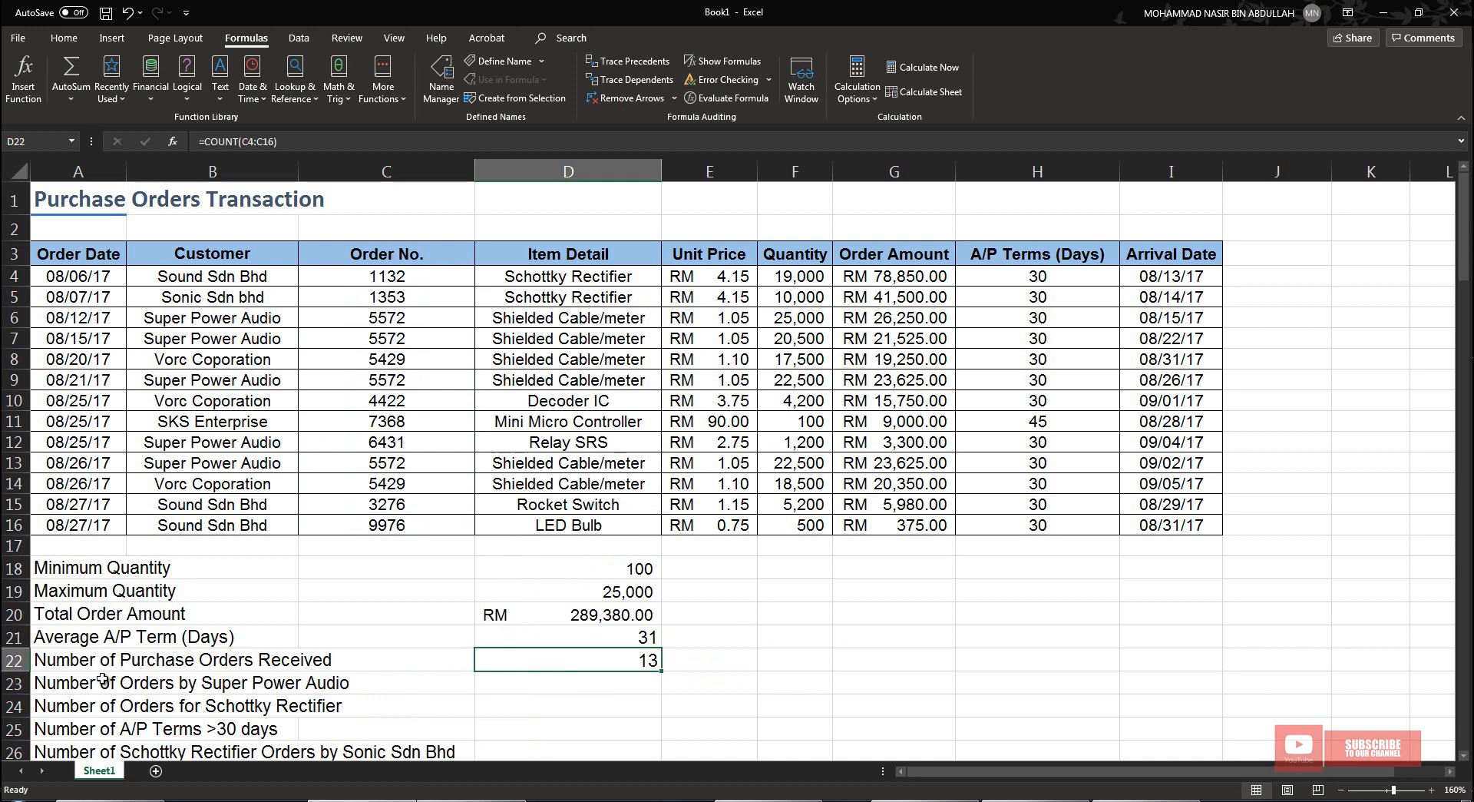
left_click(154, 665)
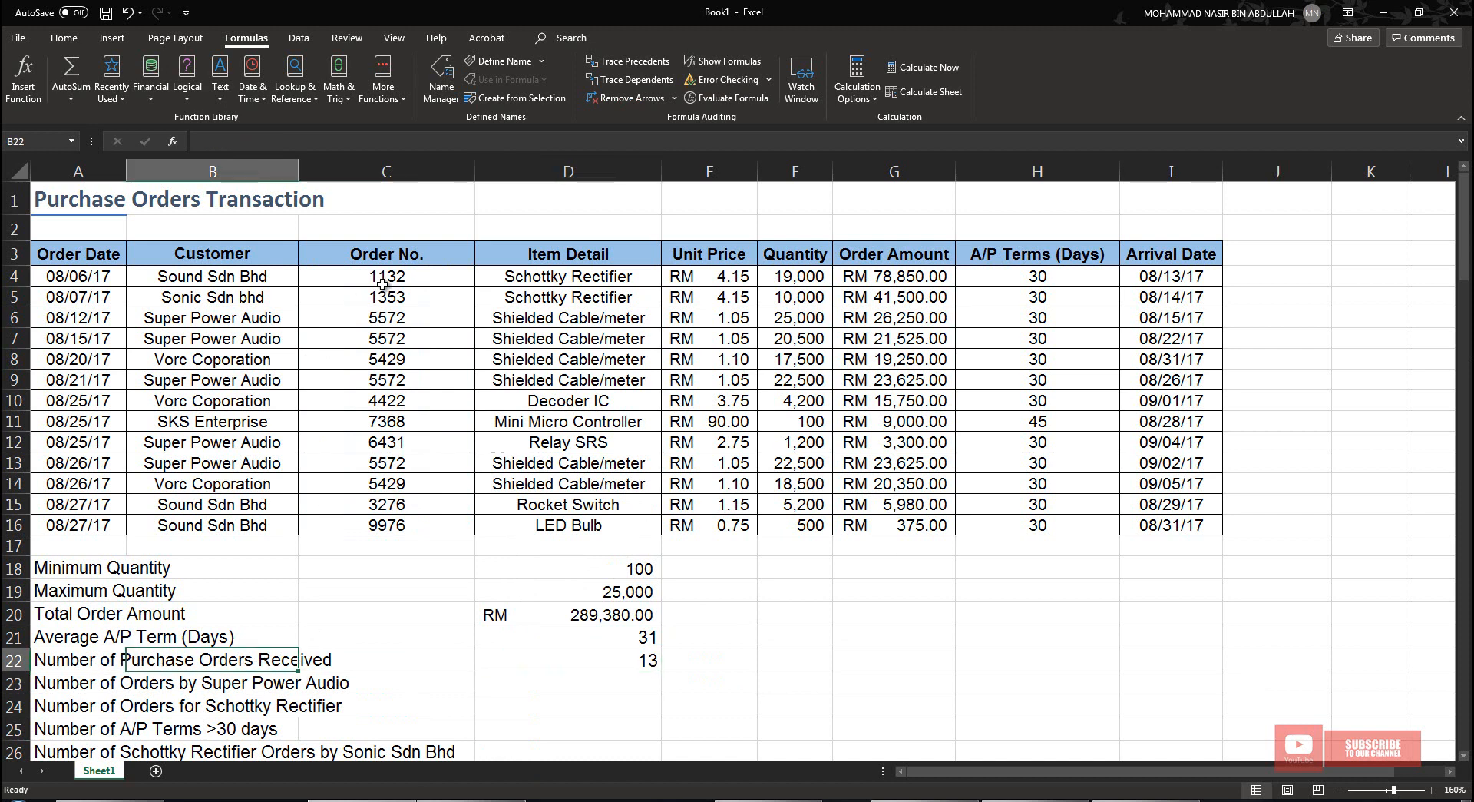
left_click_drag(387, 278, 396, 524)
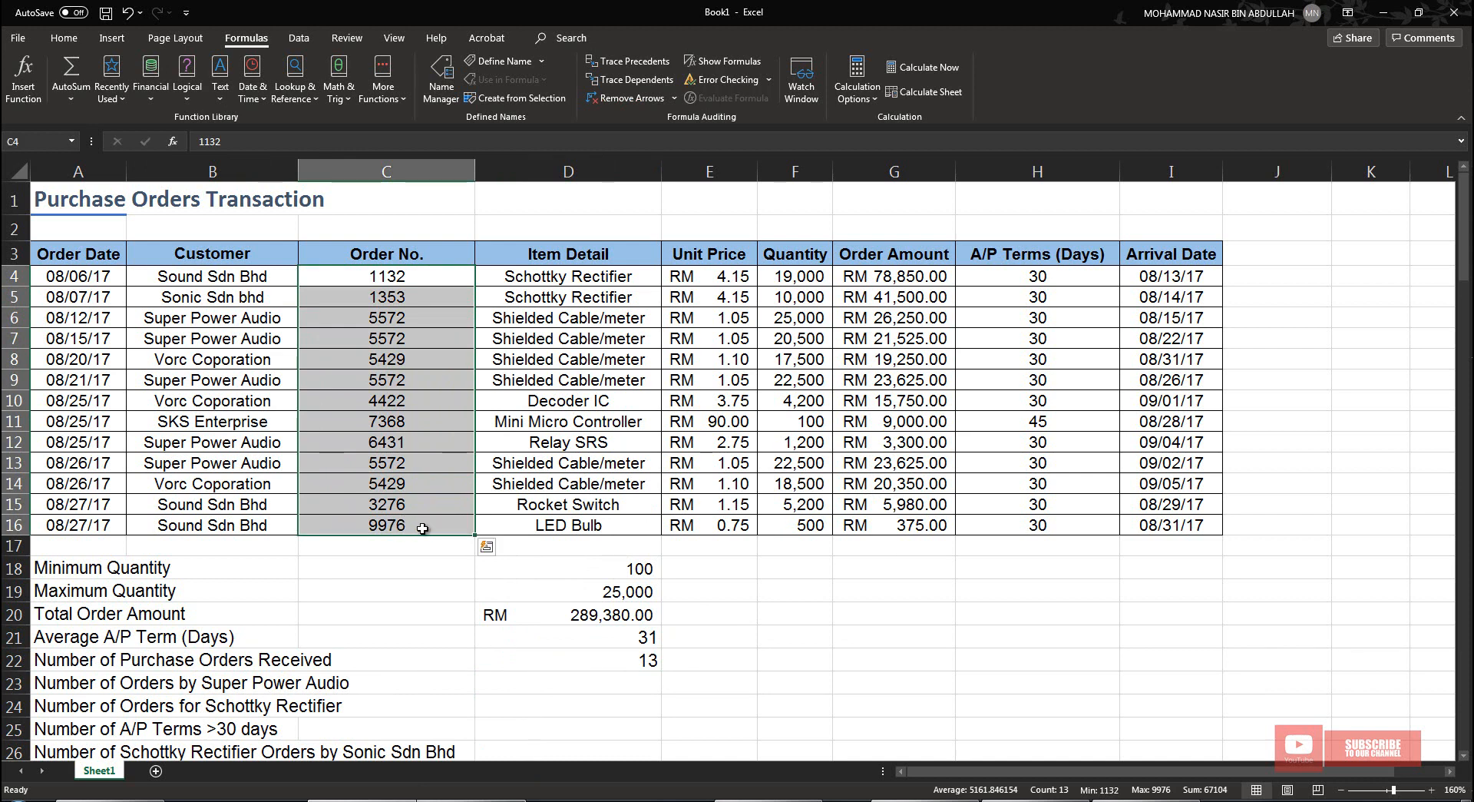
Examine the Customer entries in B4:B16 and locate each Super Power Audio order for the Number of Orders by Super Power Audio
left_click_drag(46, 683, 321, 695)
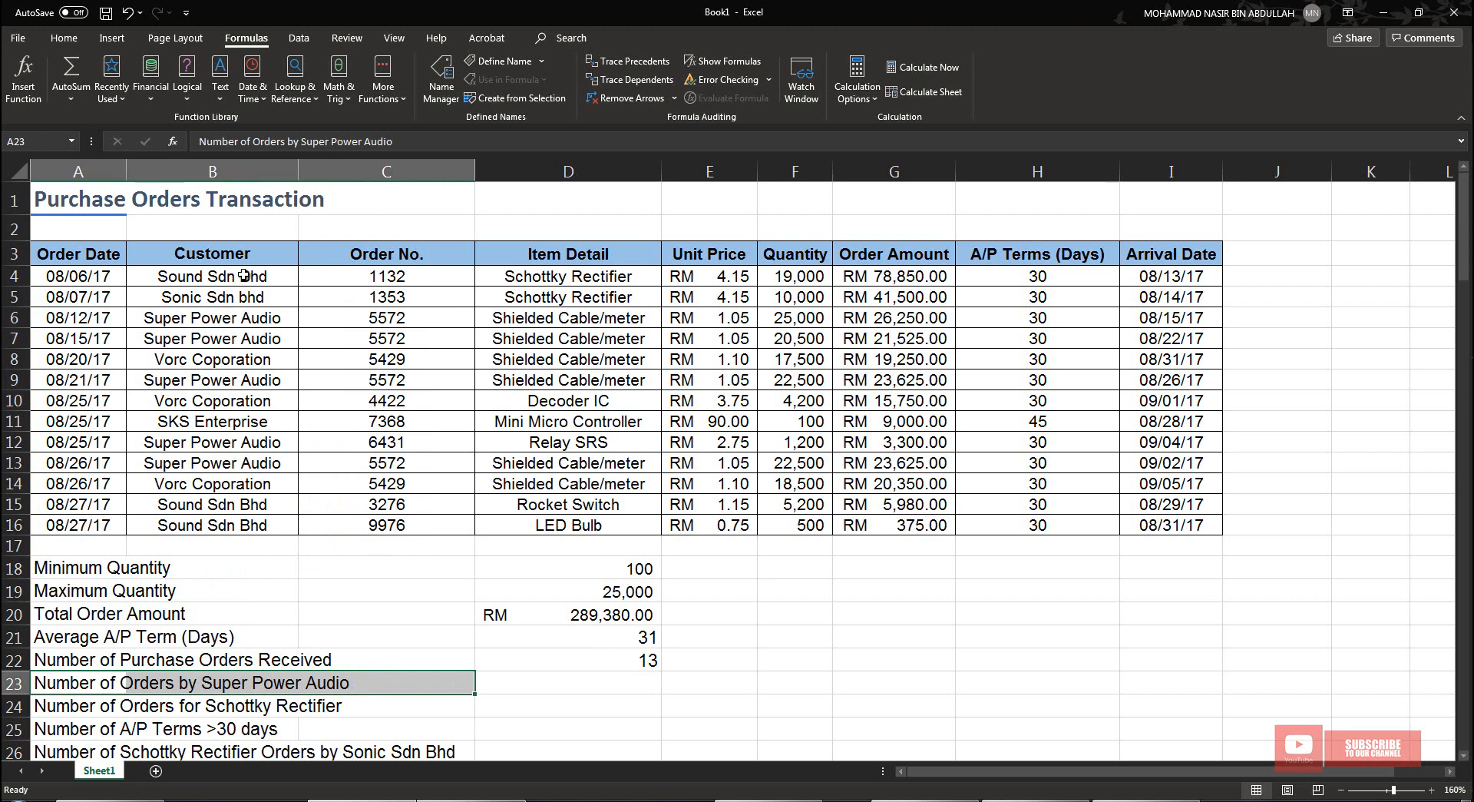
left_click_drag(236, 274, 241, 519)
left_click(255, 246)
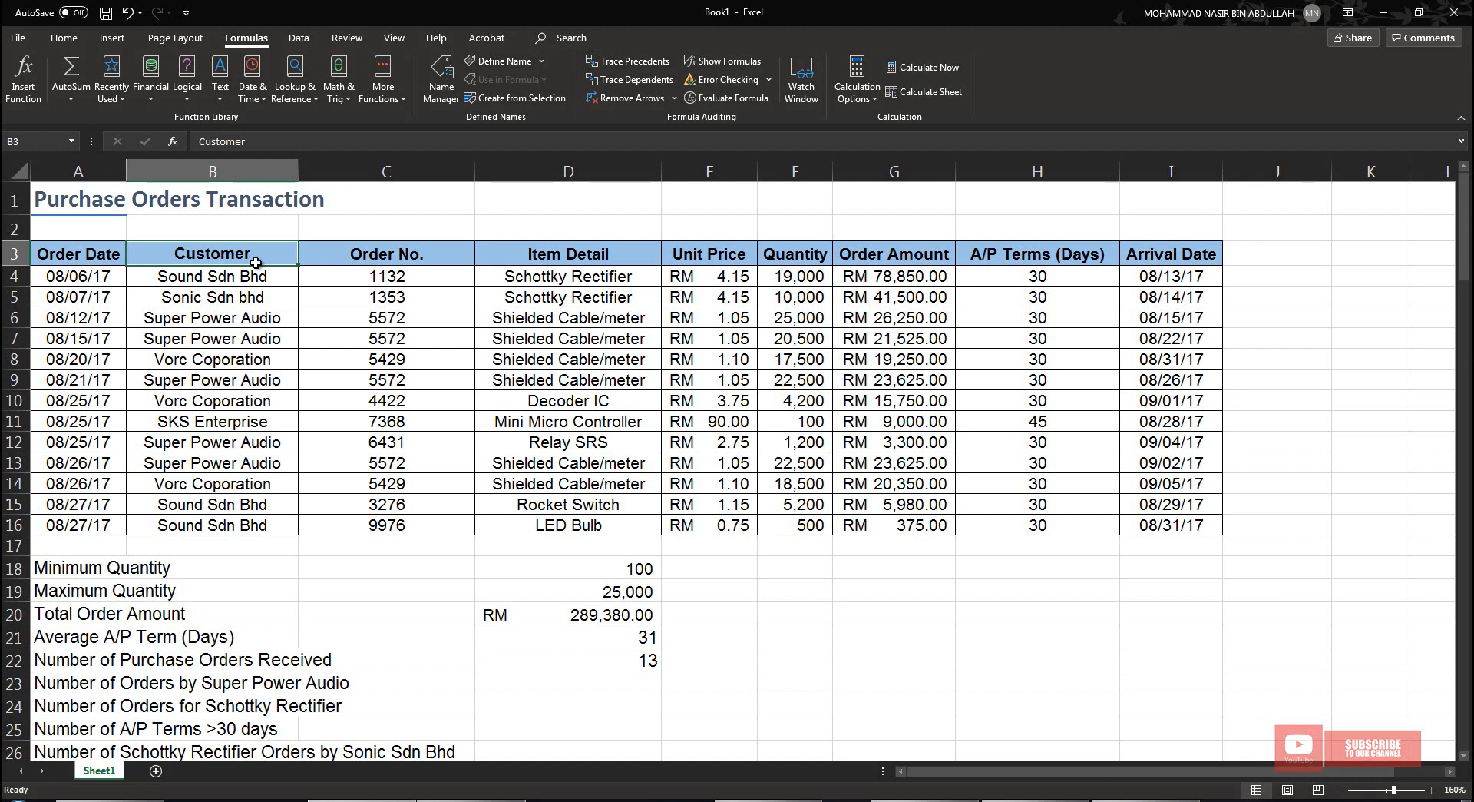
left_click(261, 321)
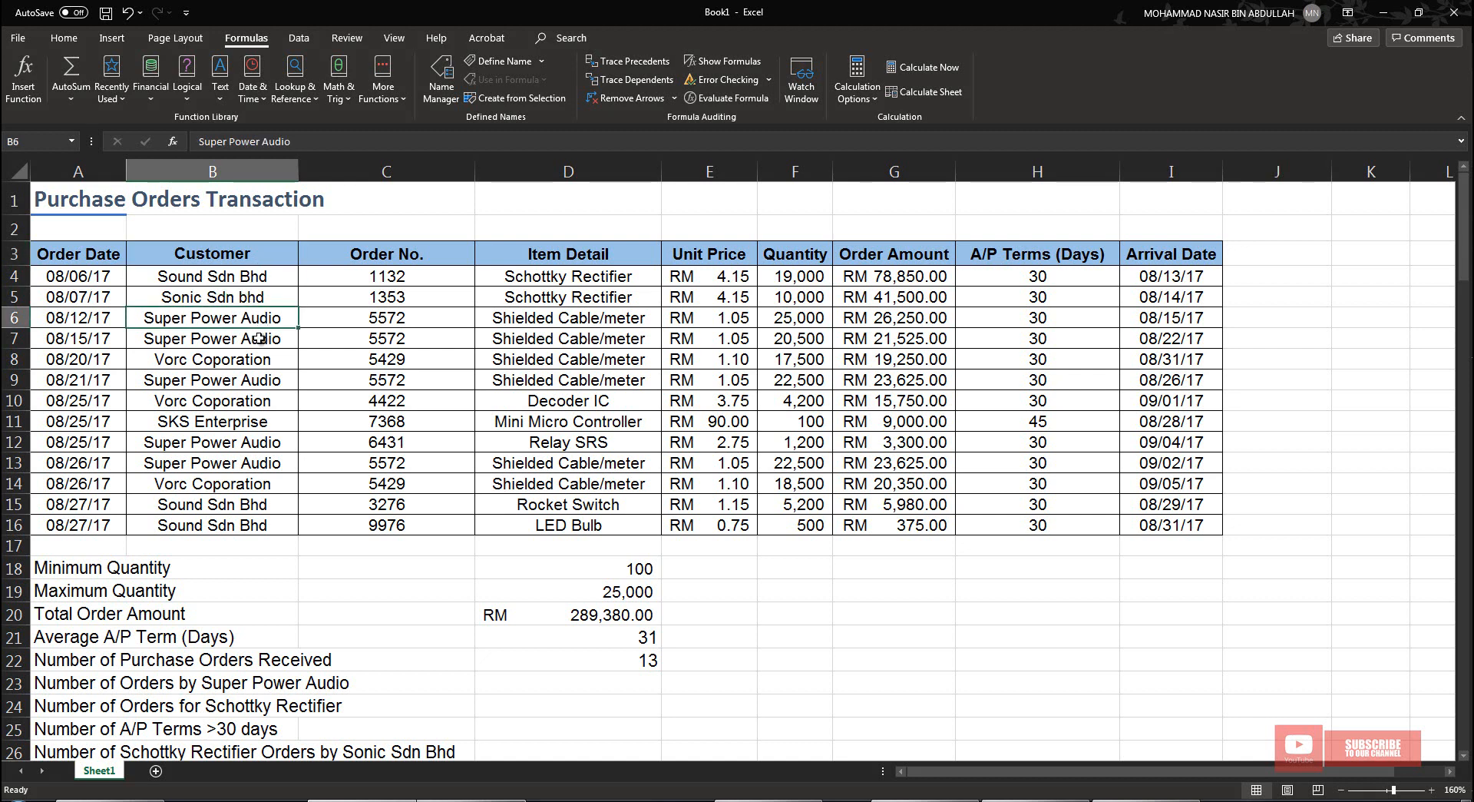
left_click(260, 340)
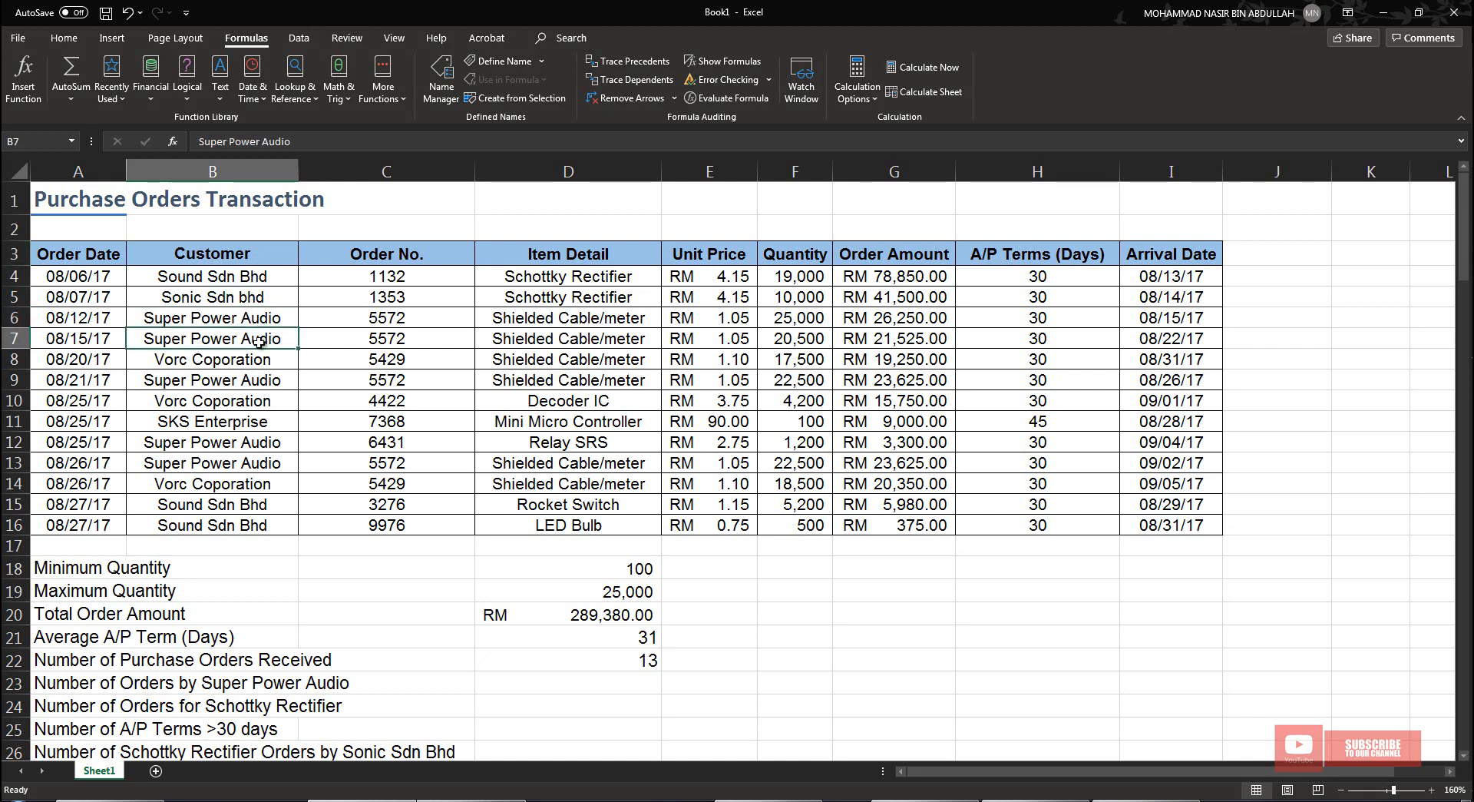
left_click(252, 383)
left_click(254, 444)
left_click(258, 462)
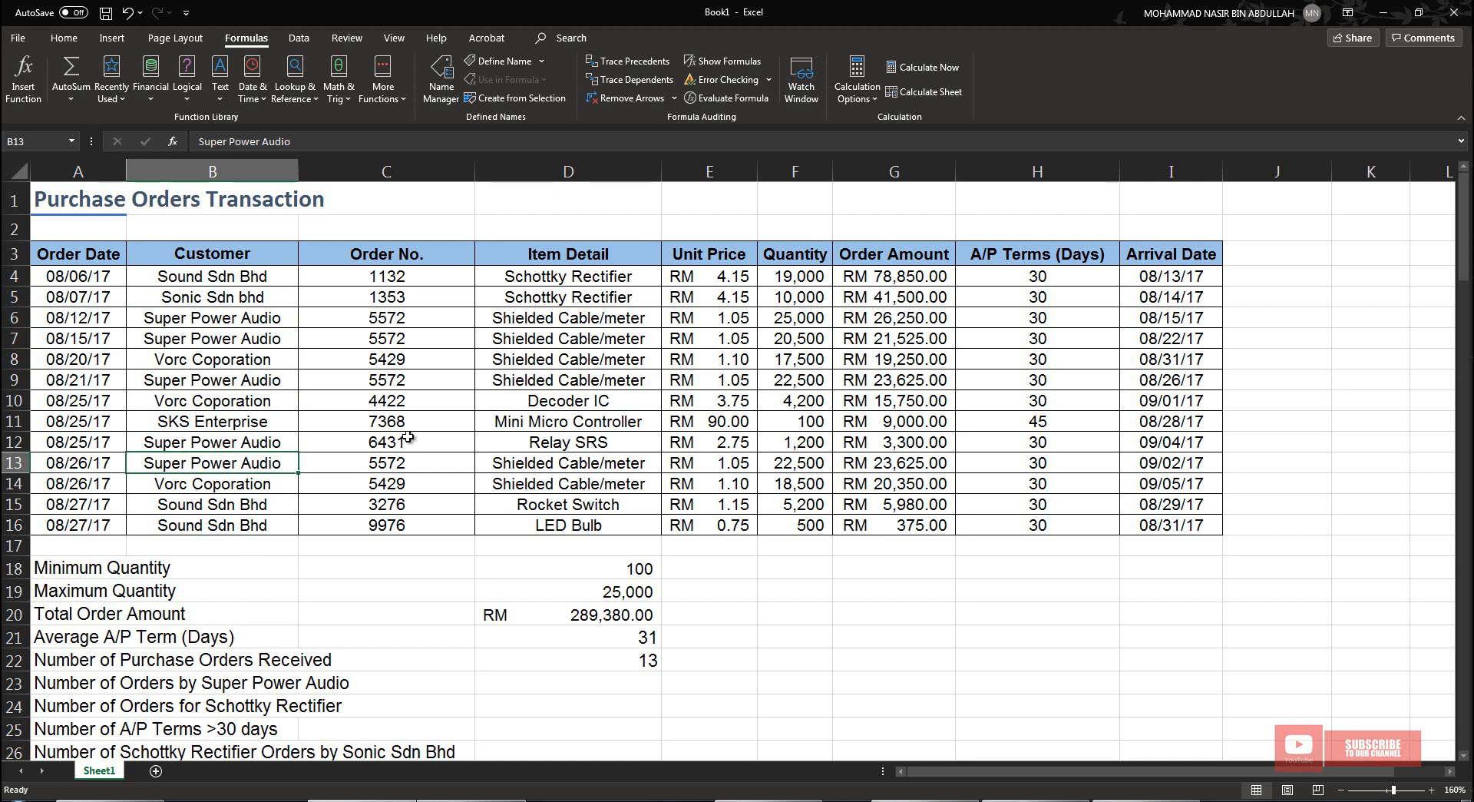
Count the orders by Super Power Audio in D23 with =COUNTIF(B4:B16, "Super Power Audio"), covering the Customer column
left_click(624, 681)
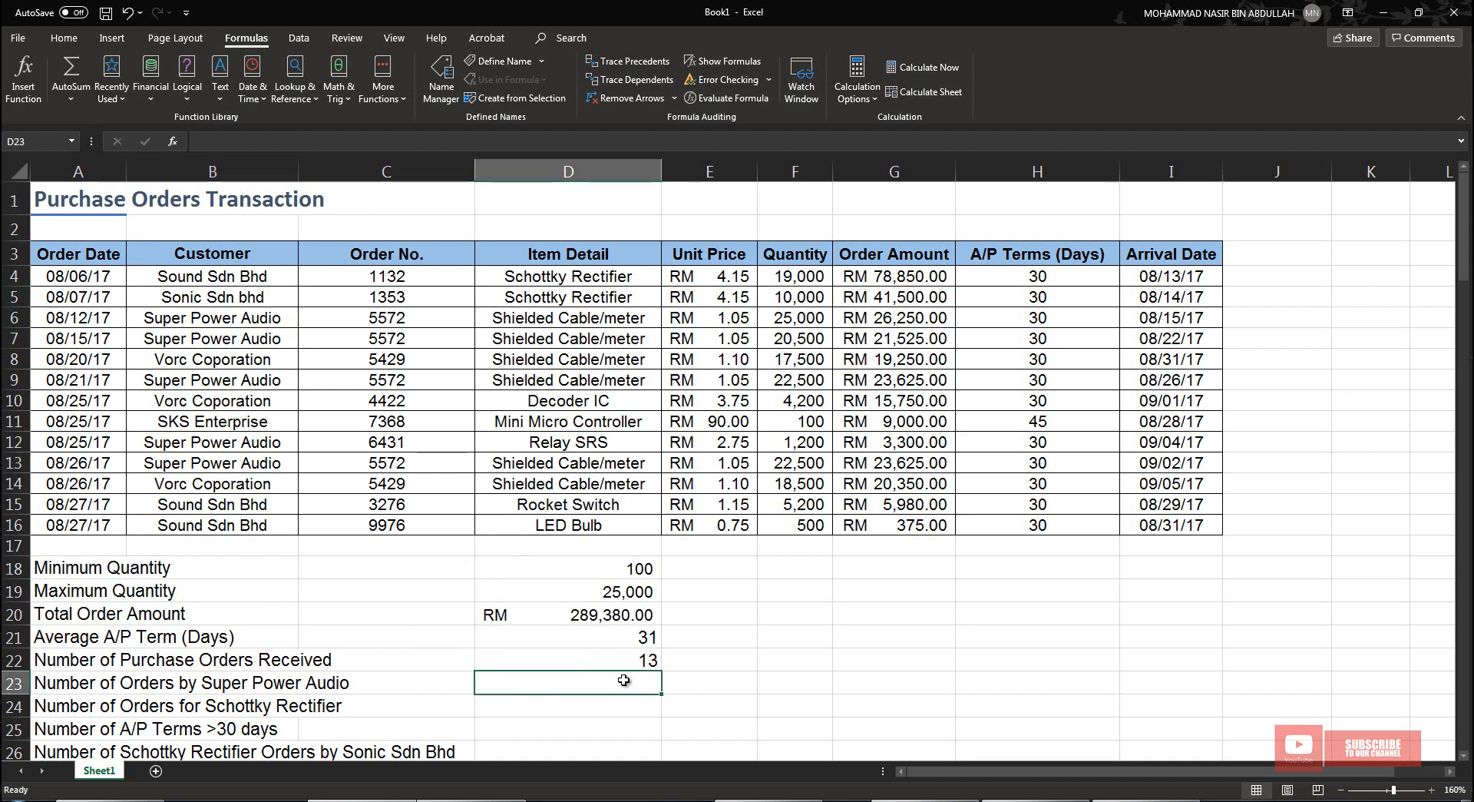
type("=")
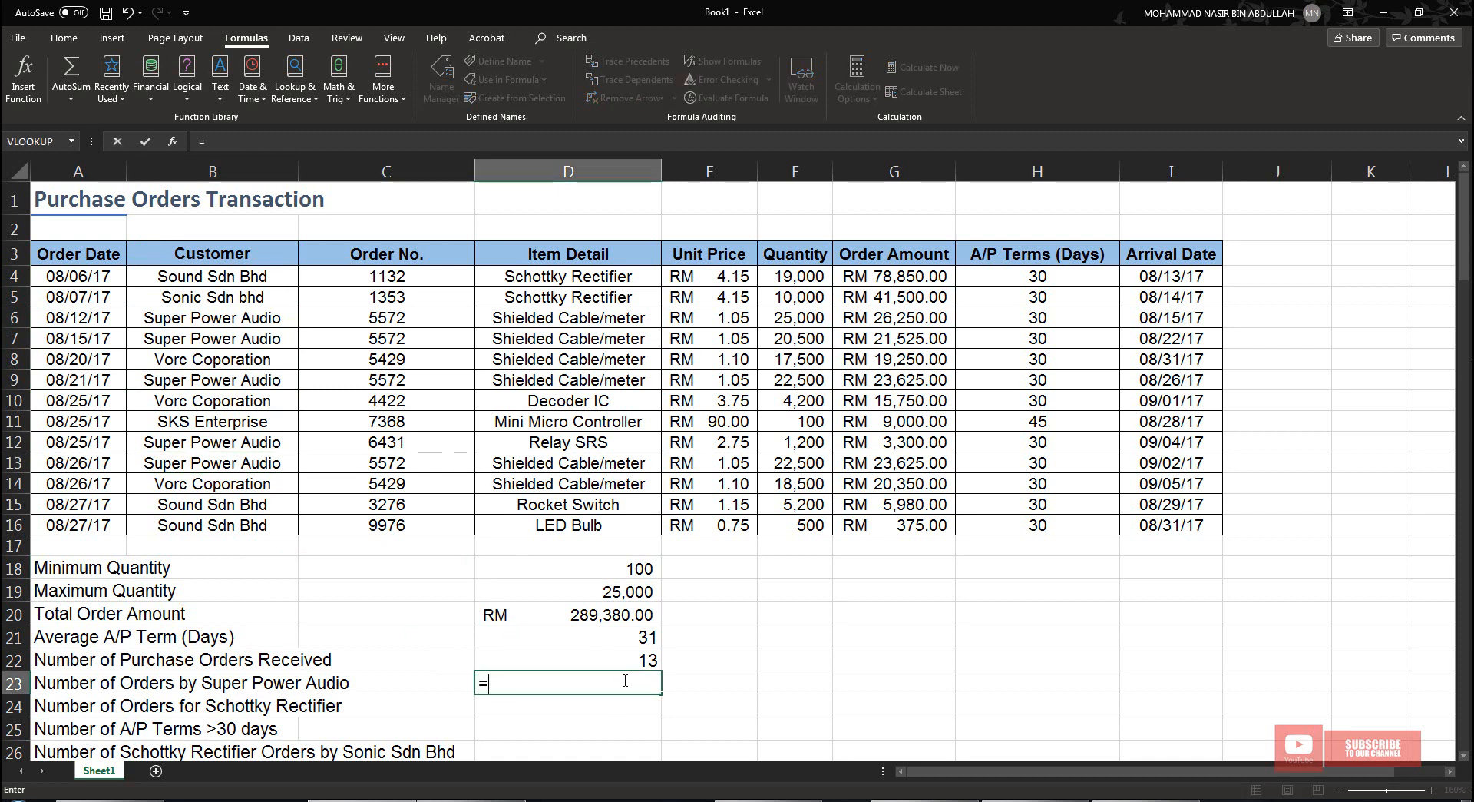
type("counti")
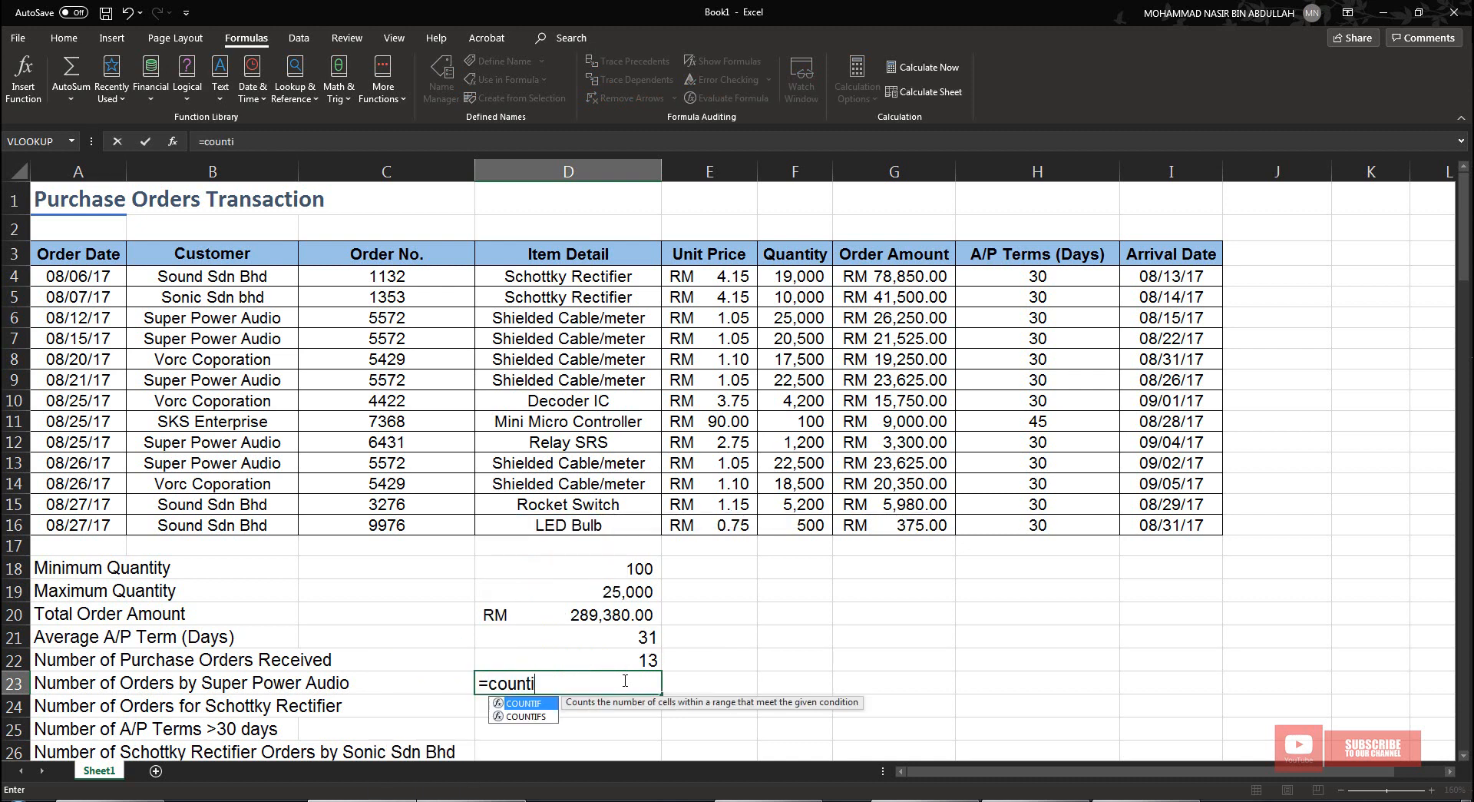
type("f(")
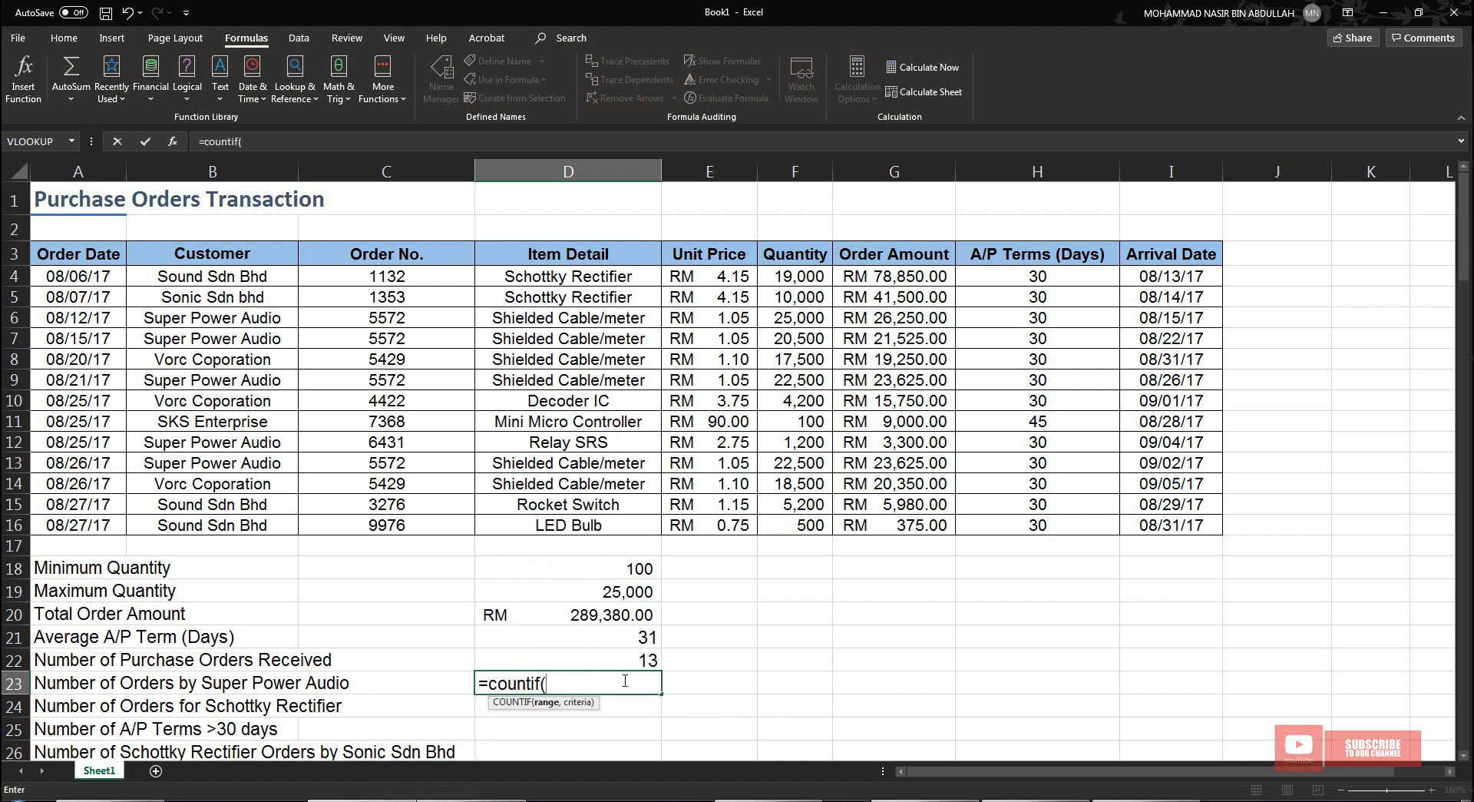
key("BackSpace")
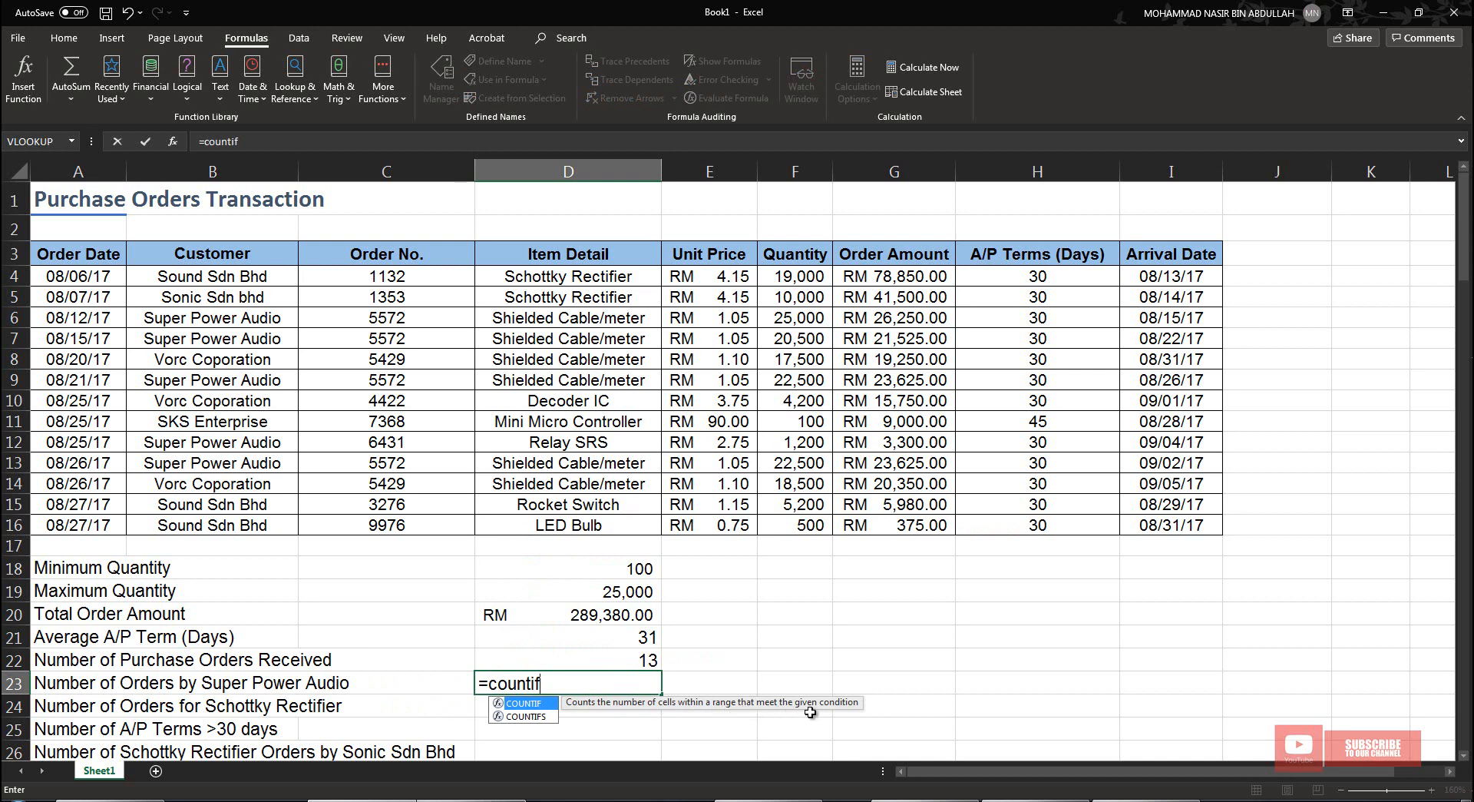
left_click(592, 679)
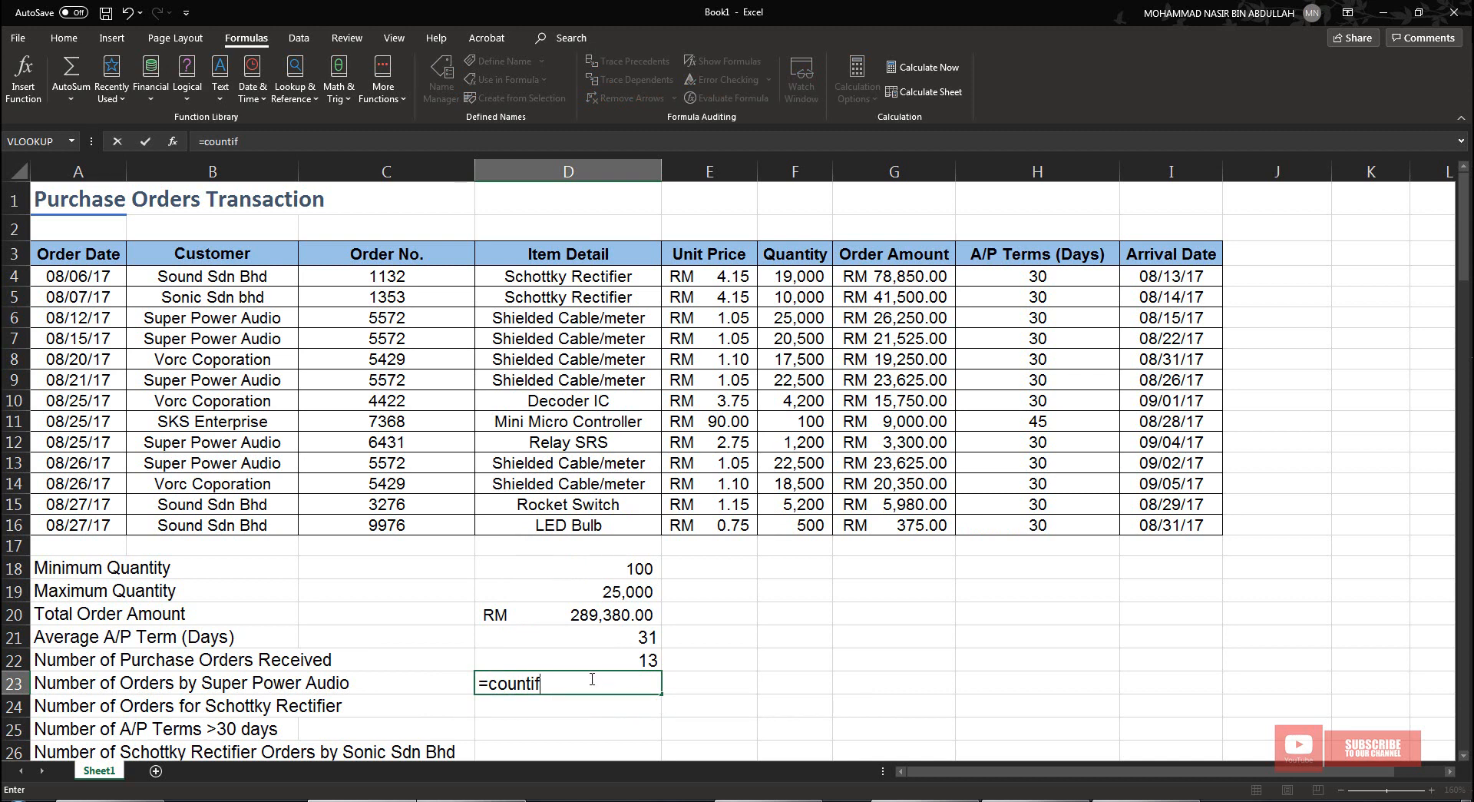
type("(")
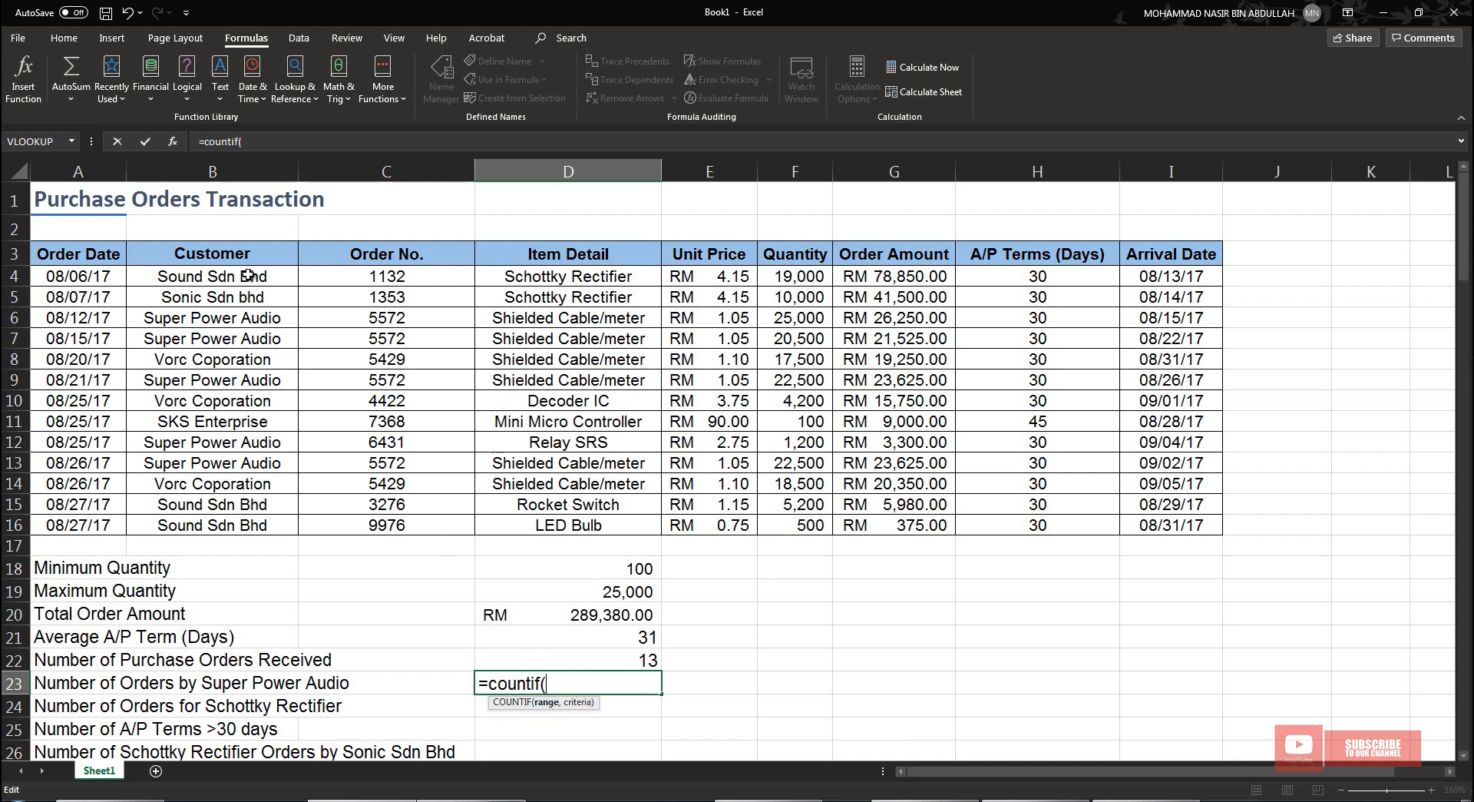
left_click_drag(247, 275, 223, 528)
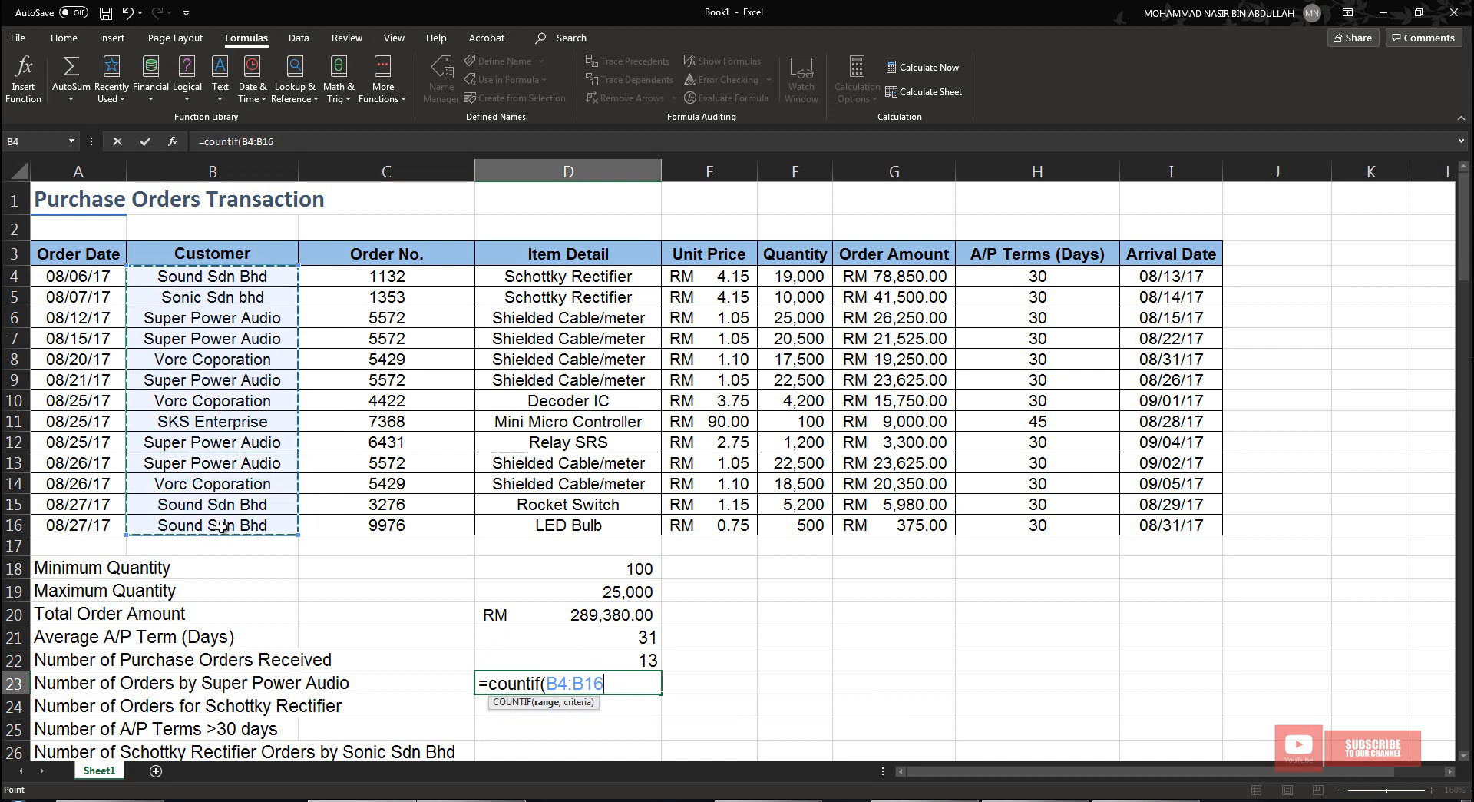
type(", \"S")
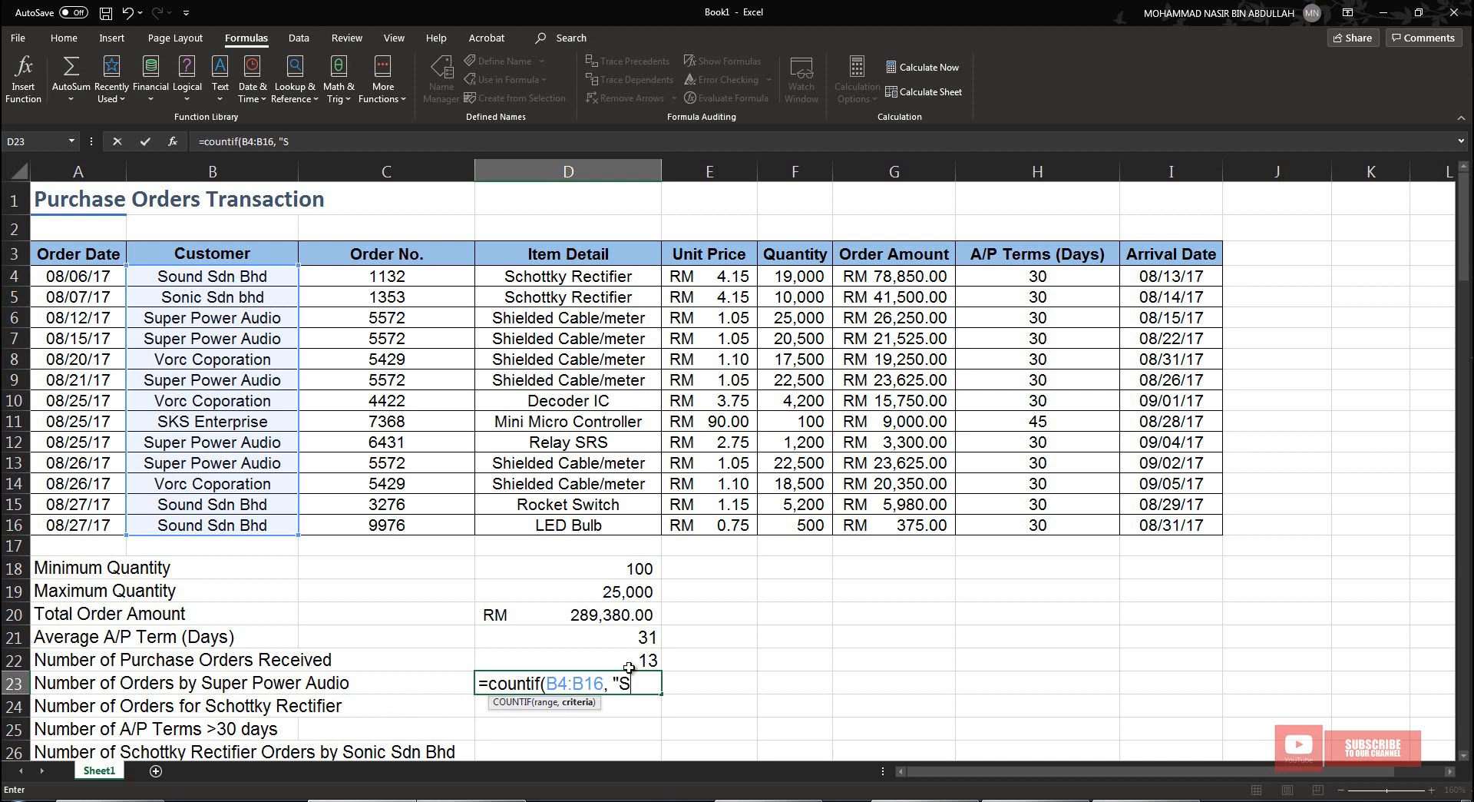
type("er Power Audio")
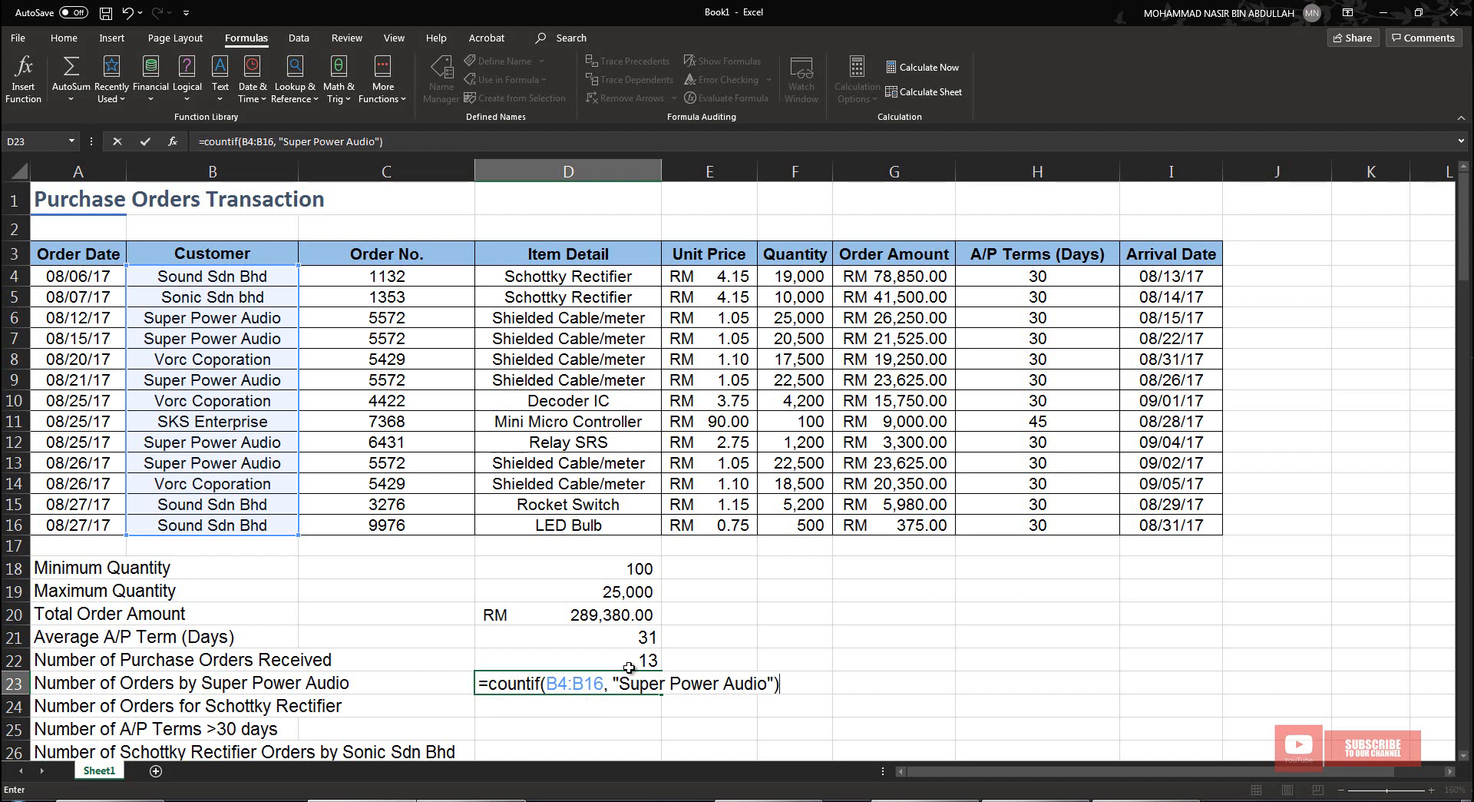
key("Return")
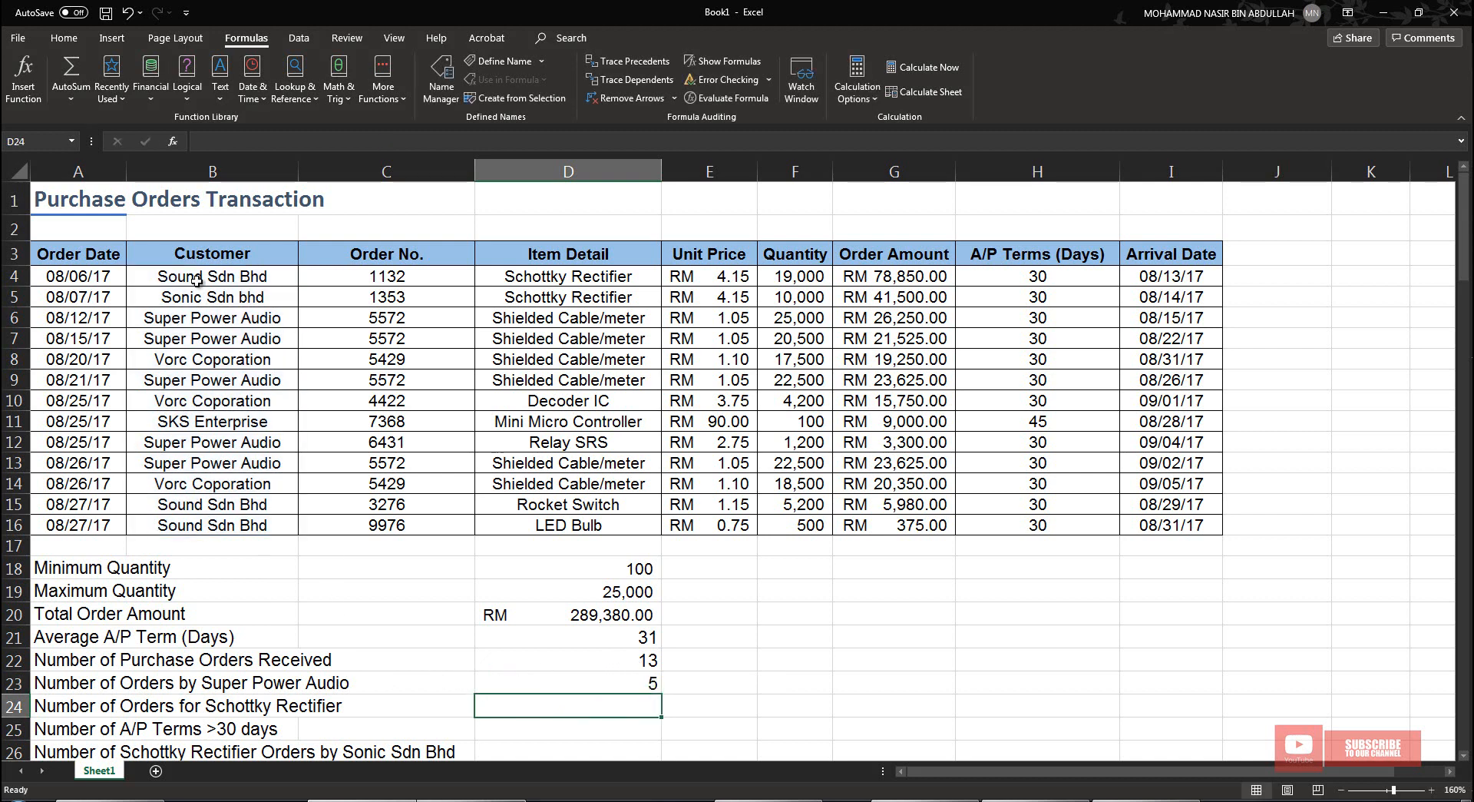
Check the count in D23 against each Super Power Audio entry in the Customer column
left_click(634, 686)
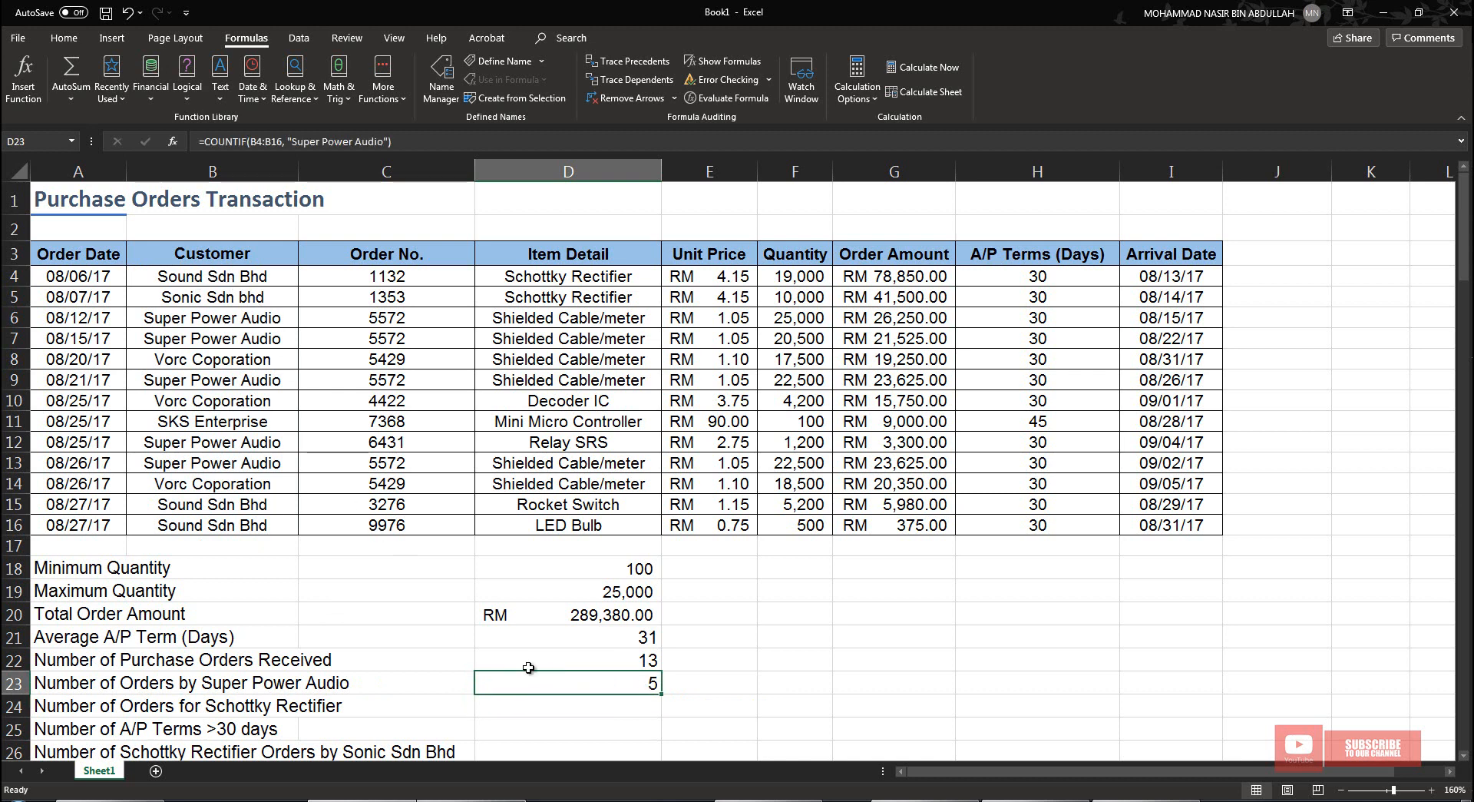
left_click(230, 317)
left_click(225, 337)
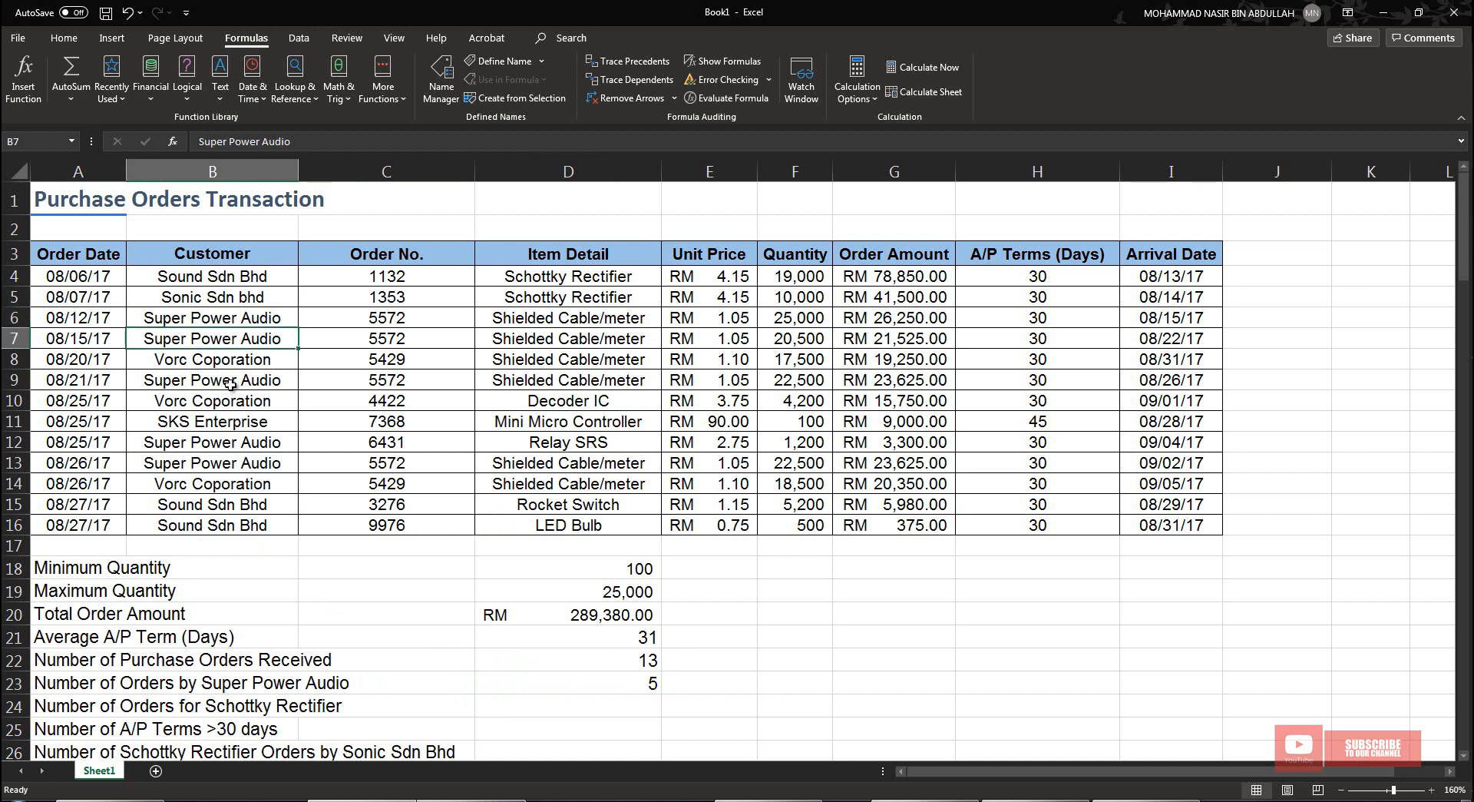
left_click(226, 381)
left_click(234, 442)
left_click(248, 463)
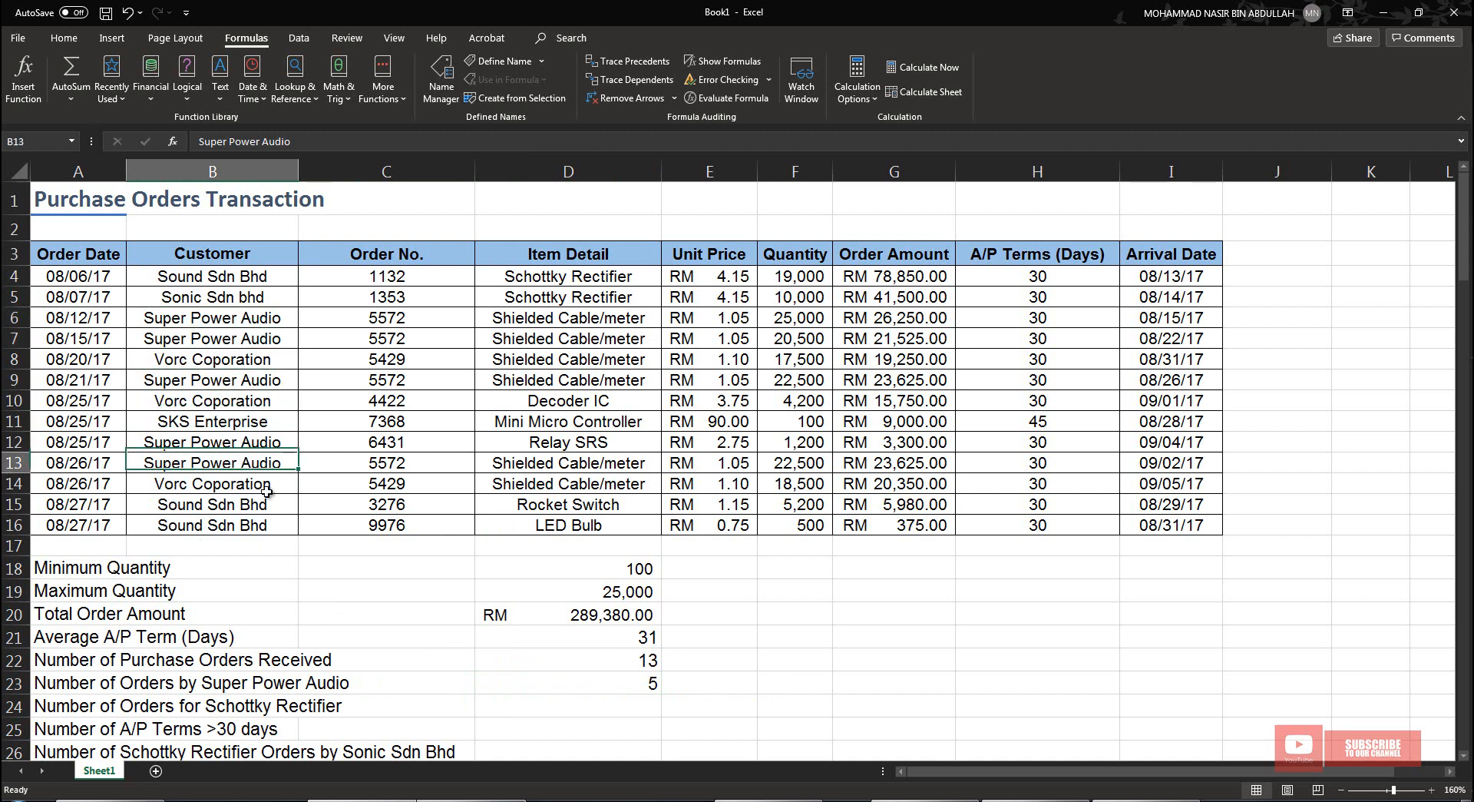
left_click(594, 682)
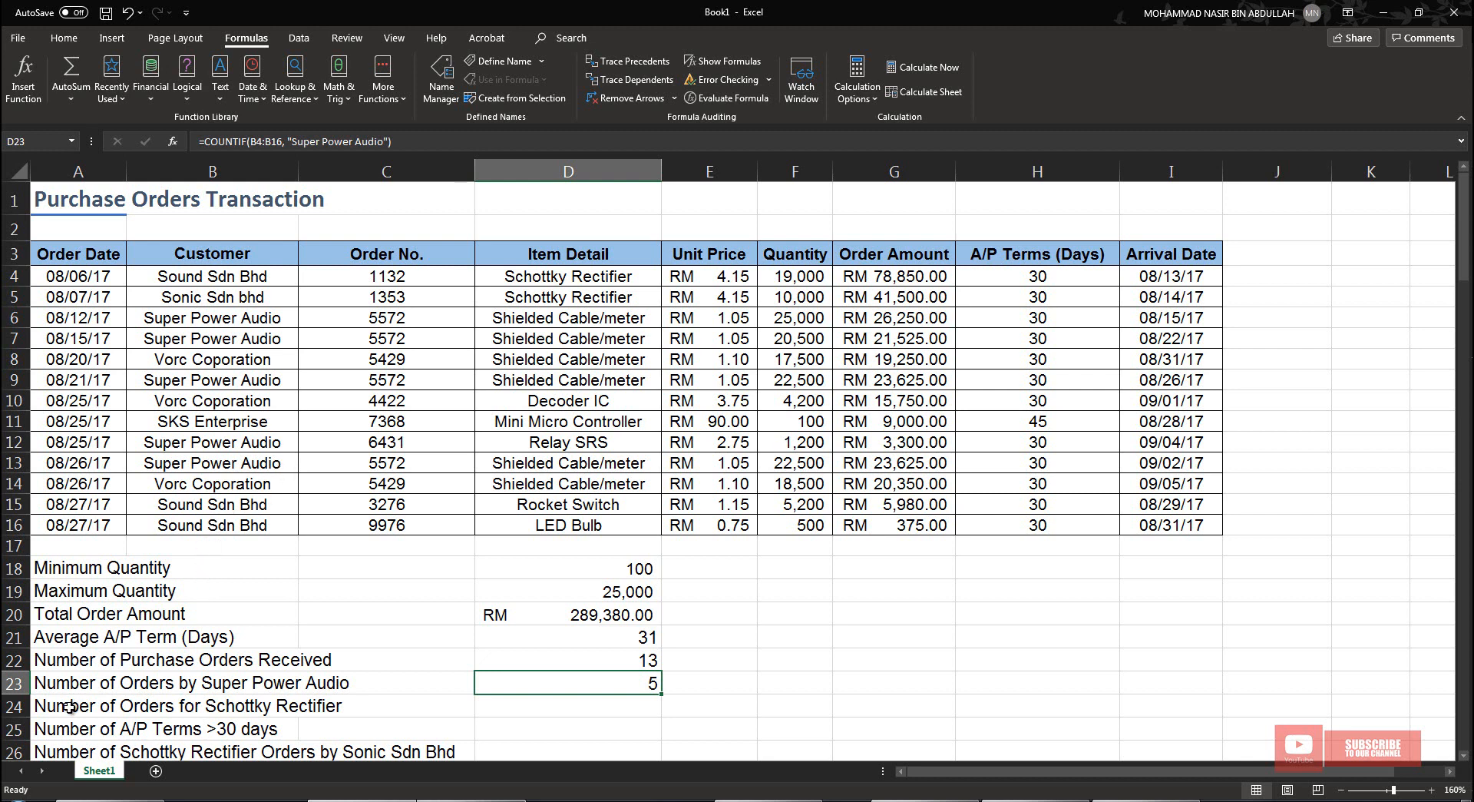
Examine the Item Detail entries in D4:D16 as the data for the Number of Orders for Schottky Rectifier
left_click_drag(69, 707, 317, 716)
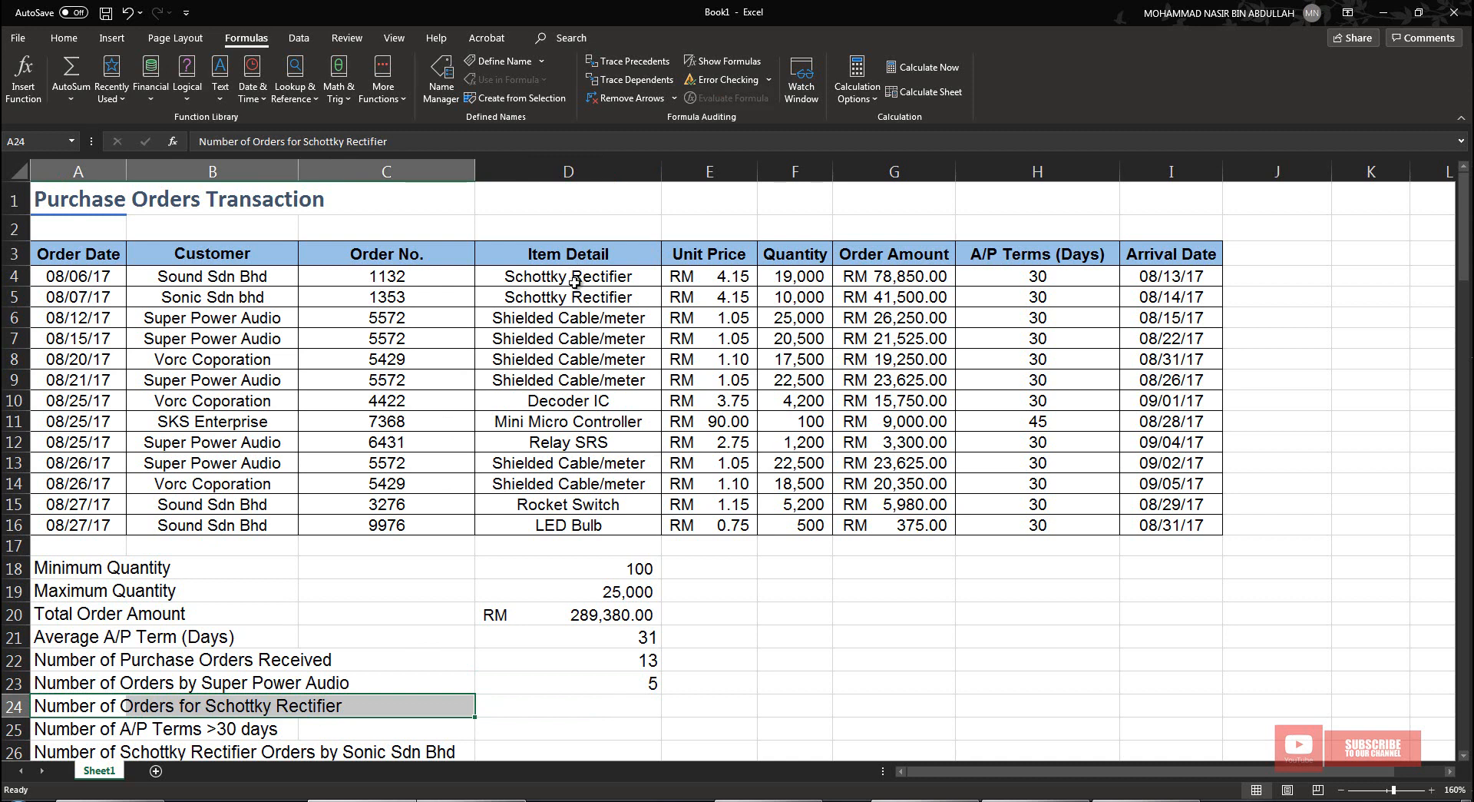
left_click_drag(574, 281, 556, 523)
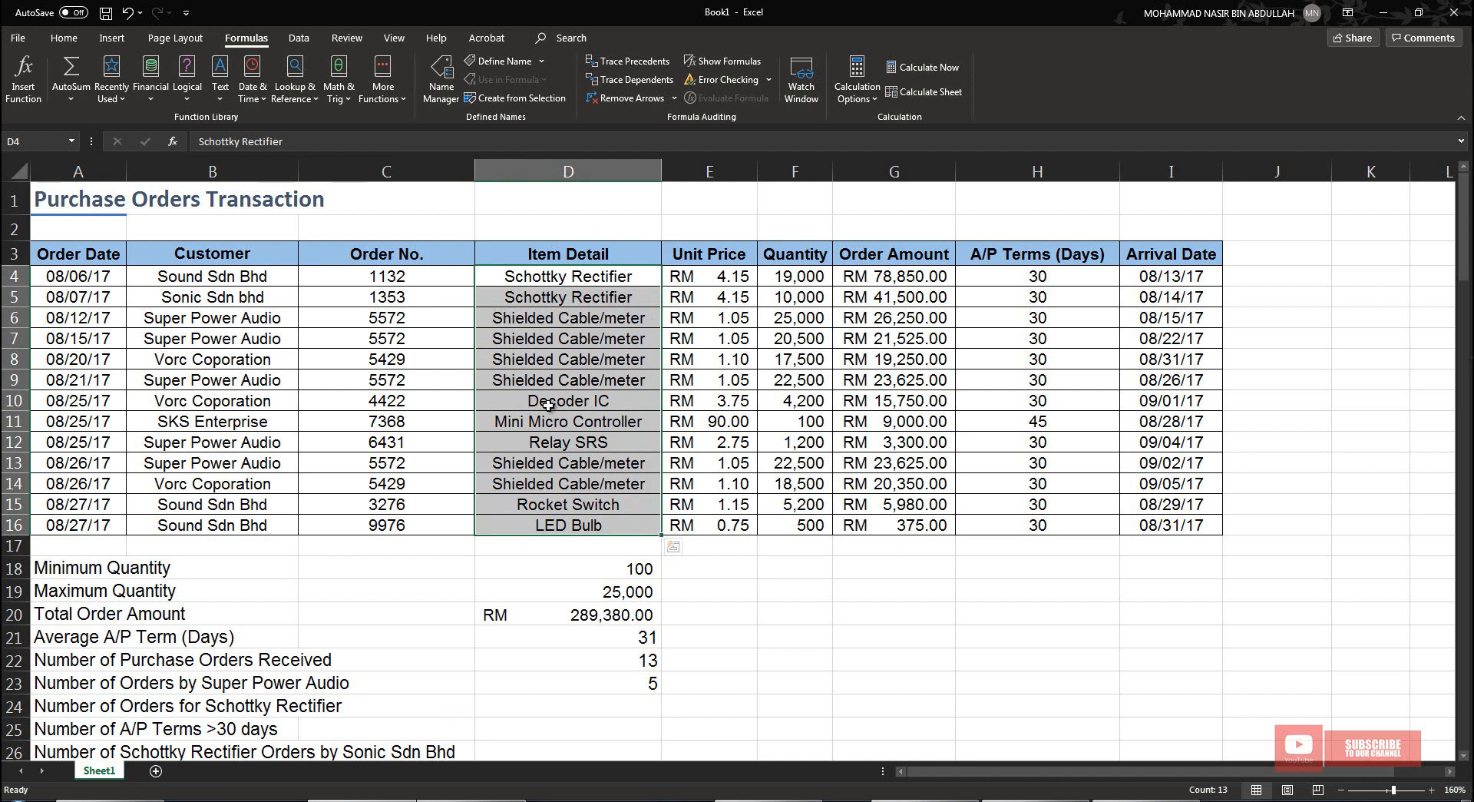
left_click(553, 712)
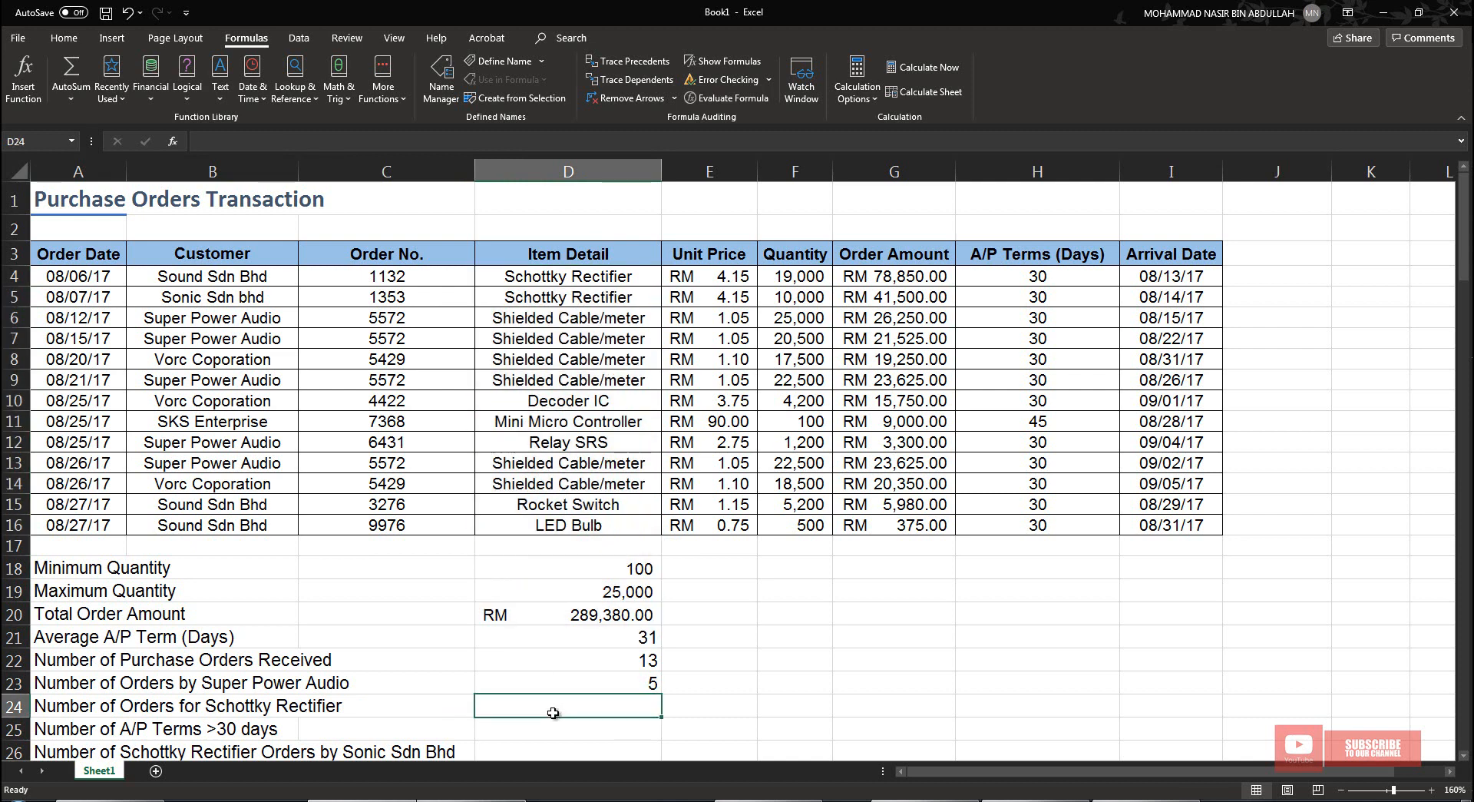
left_click_drag(607, 280, 599, 523)
Count the Schottky Rectifier orders in D24 with =COUNTIF(D4:D16, "Schottky Rectifier"), covering the Item Detail column
left_click(551, 710)
type("=")
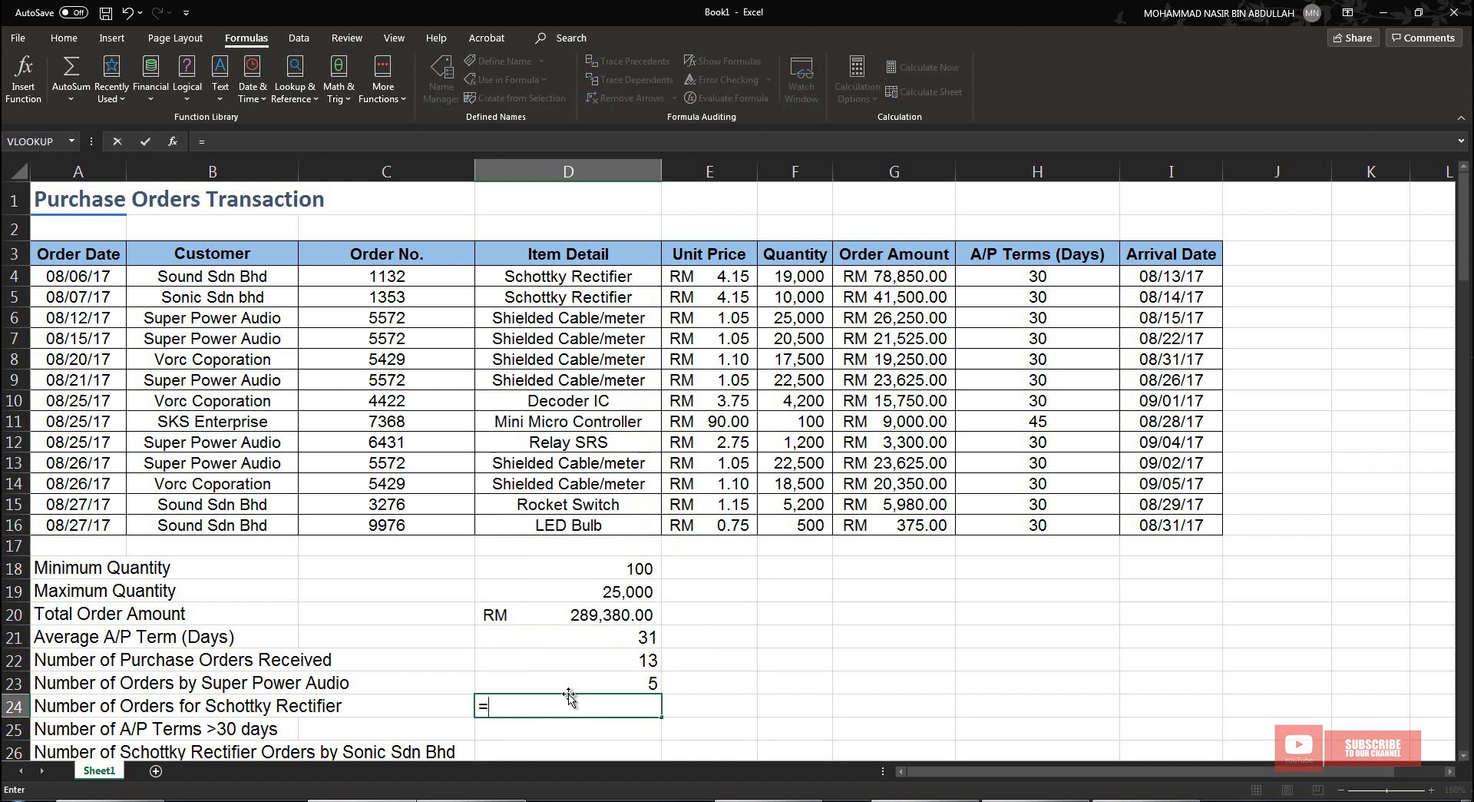
type("count")
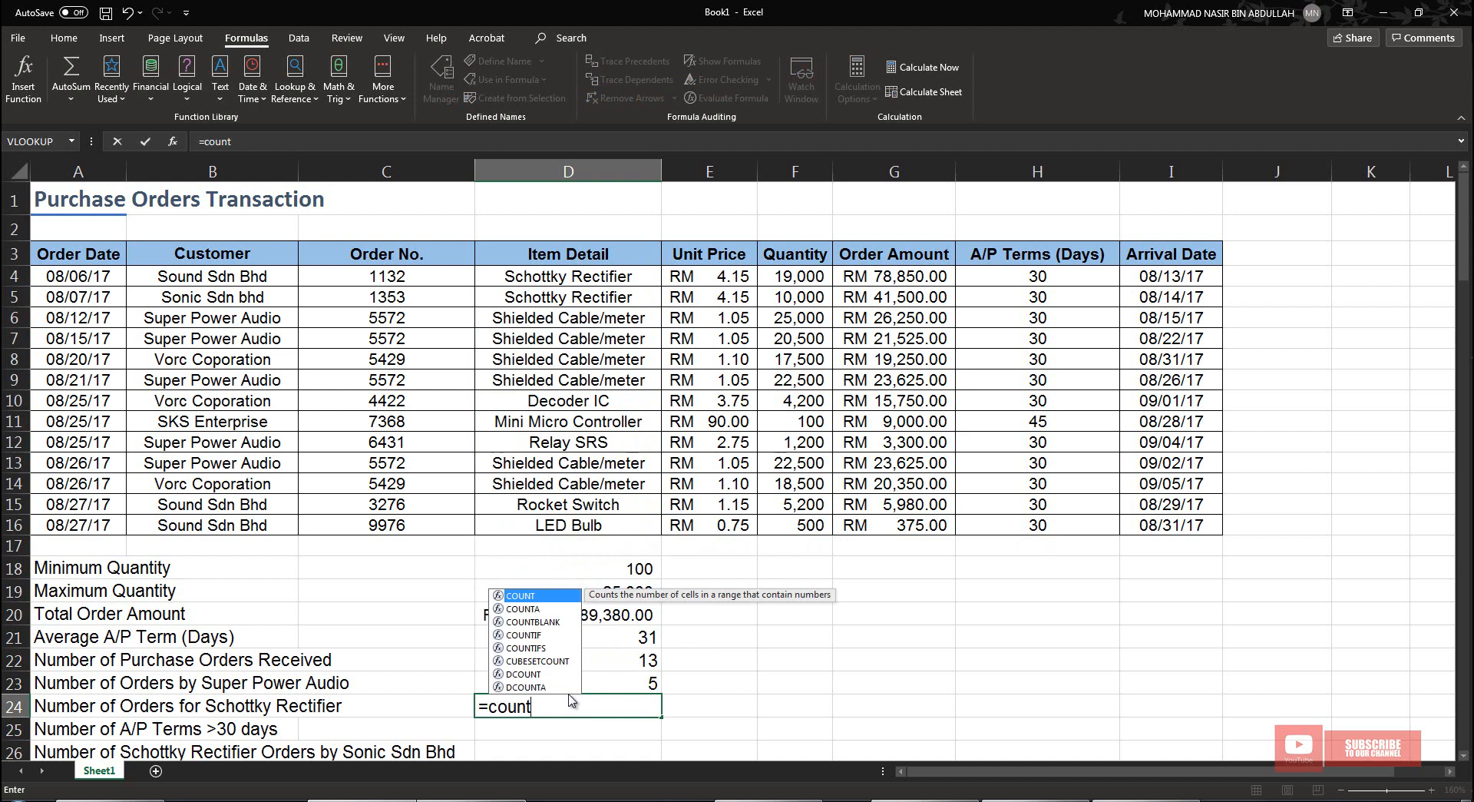
type("if(")
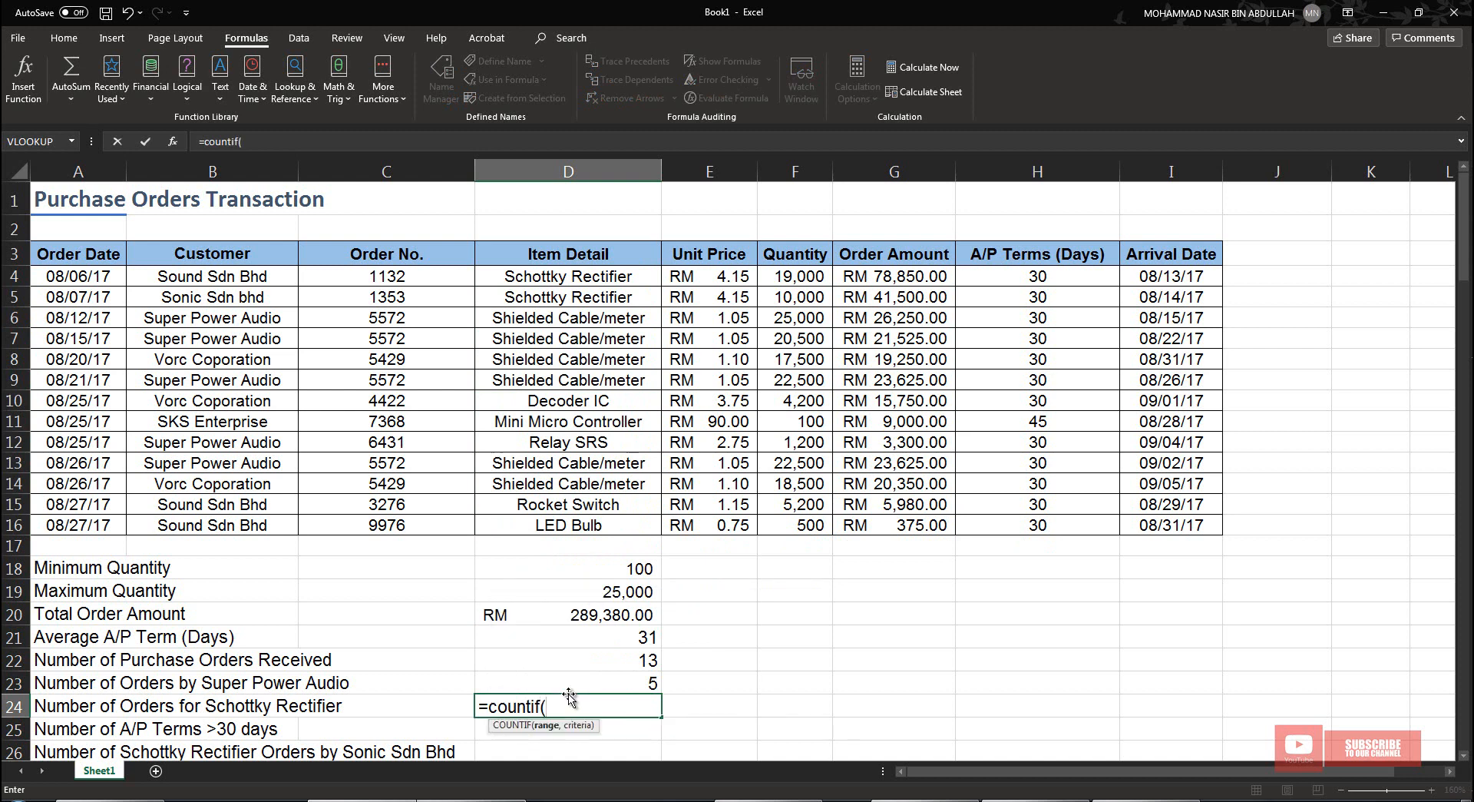
left_click_drag(569, 277, 554, 525)
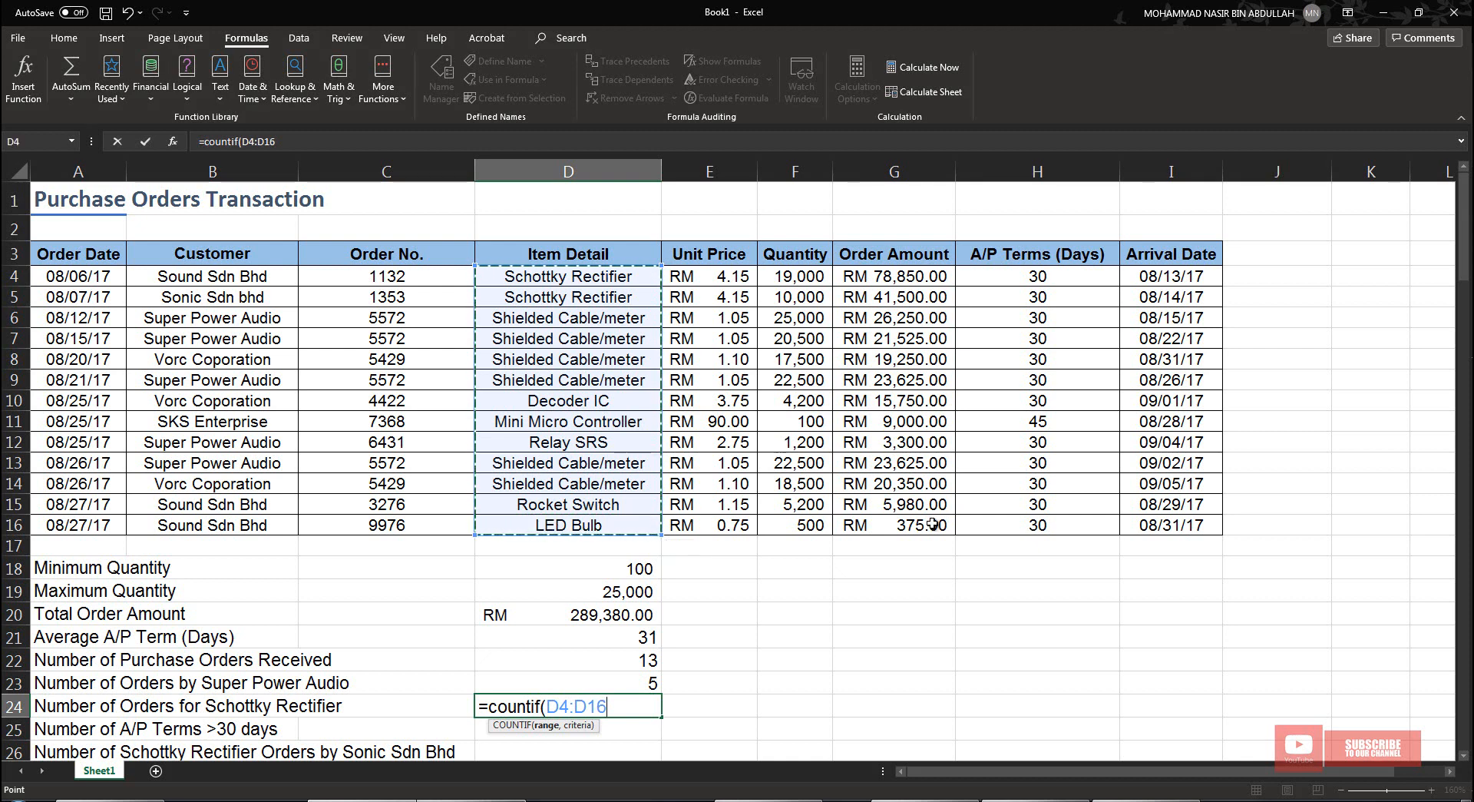
type(",")
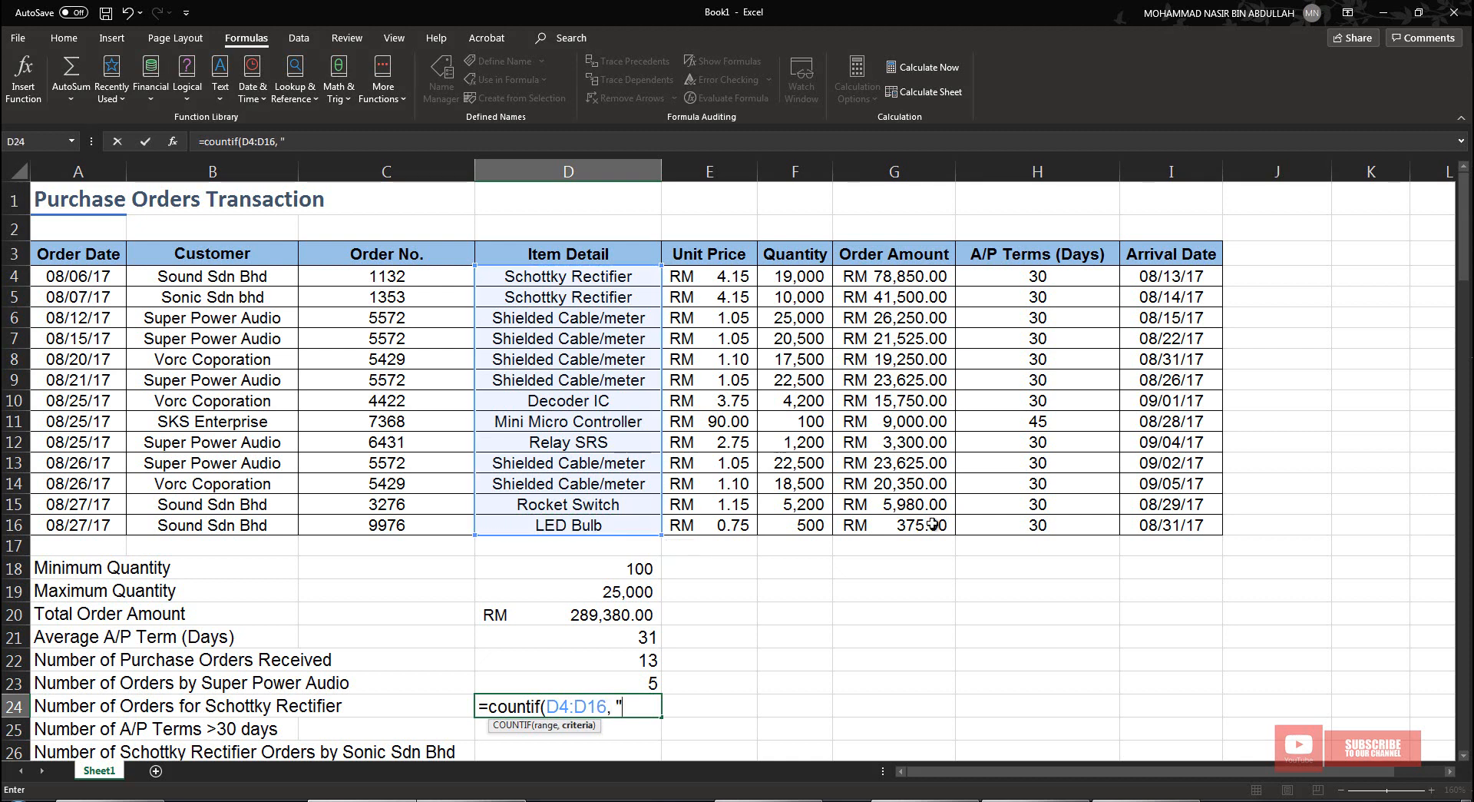
type(" \"Schottky")
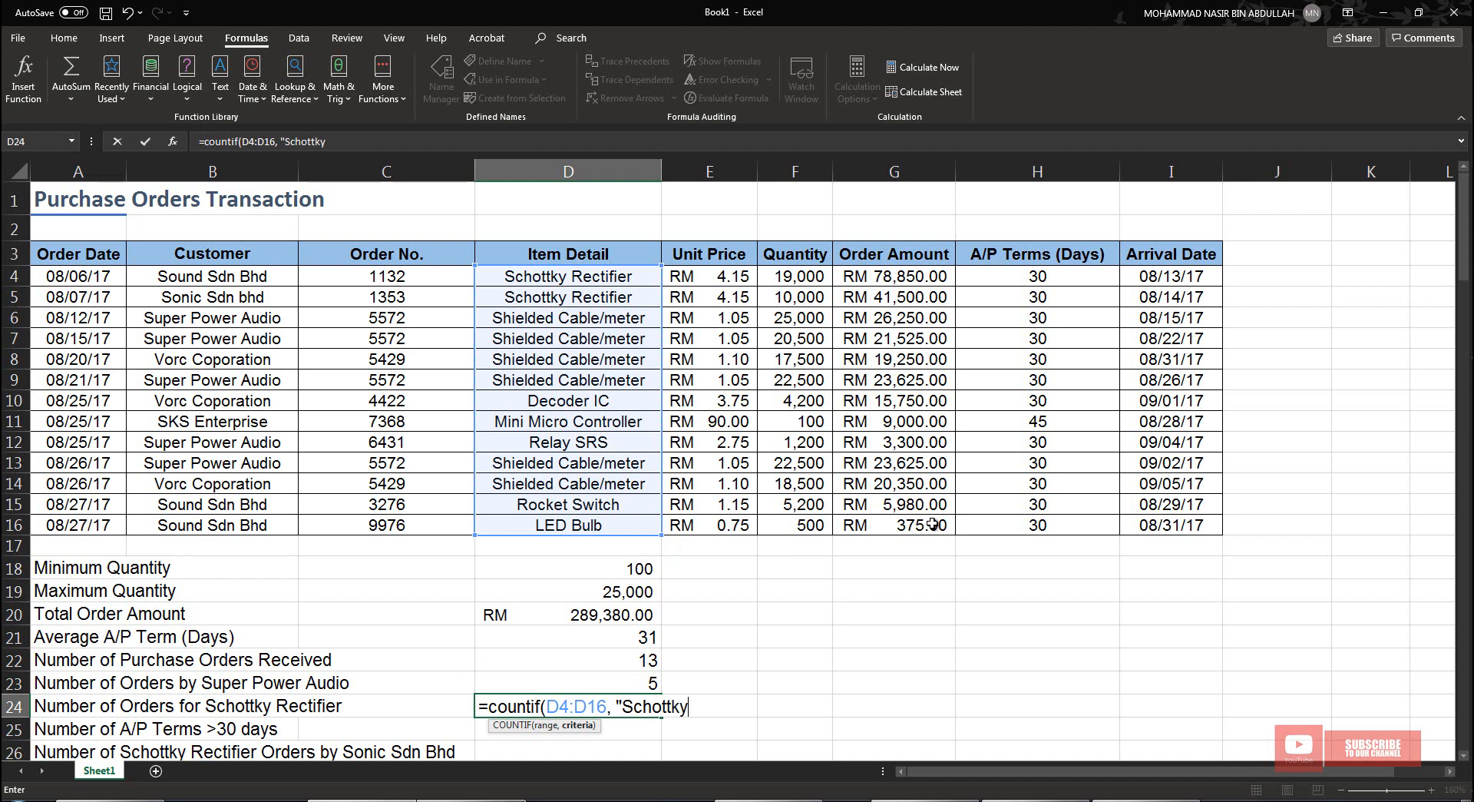
type(" Rectifier")
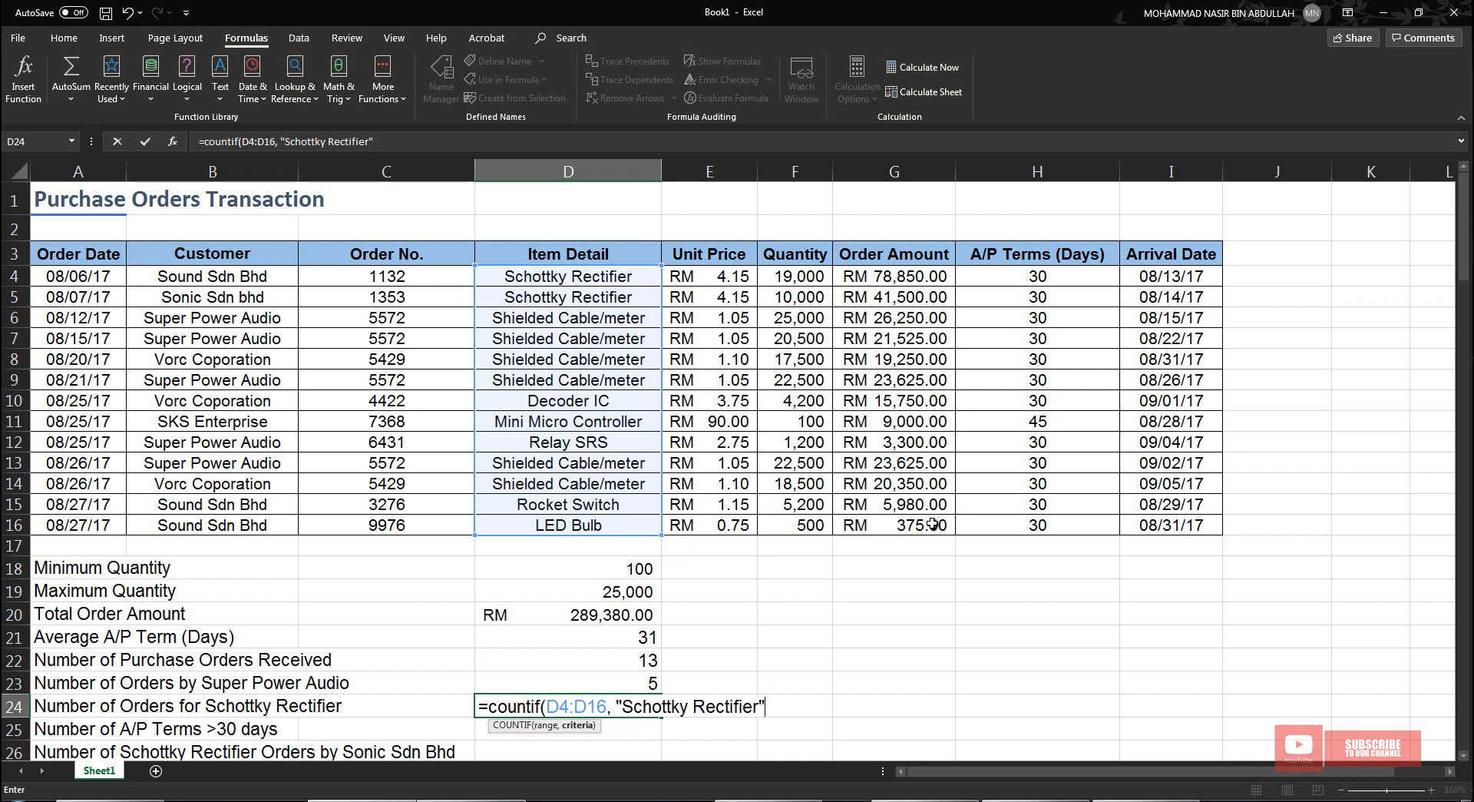
type("\")")
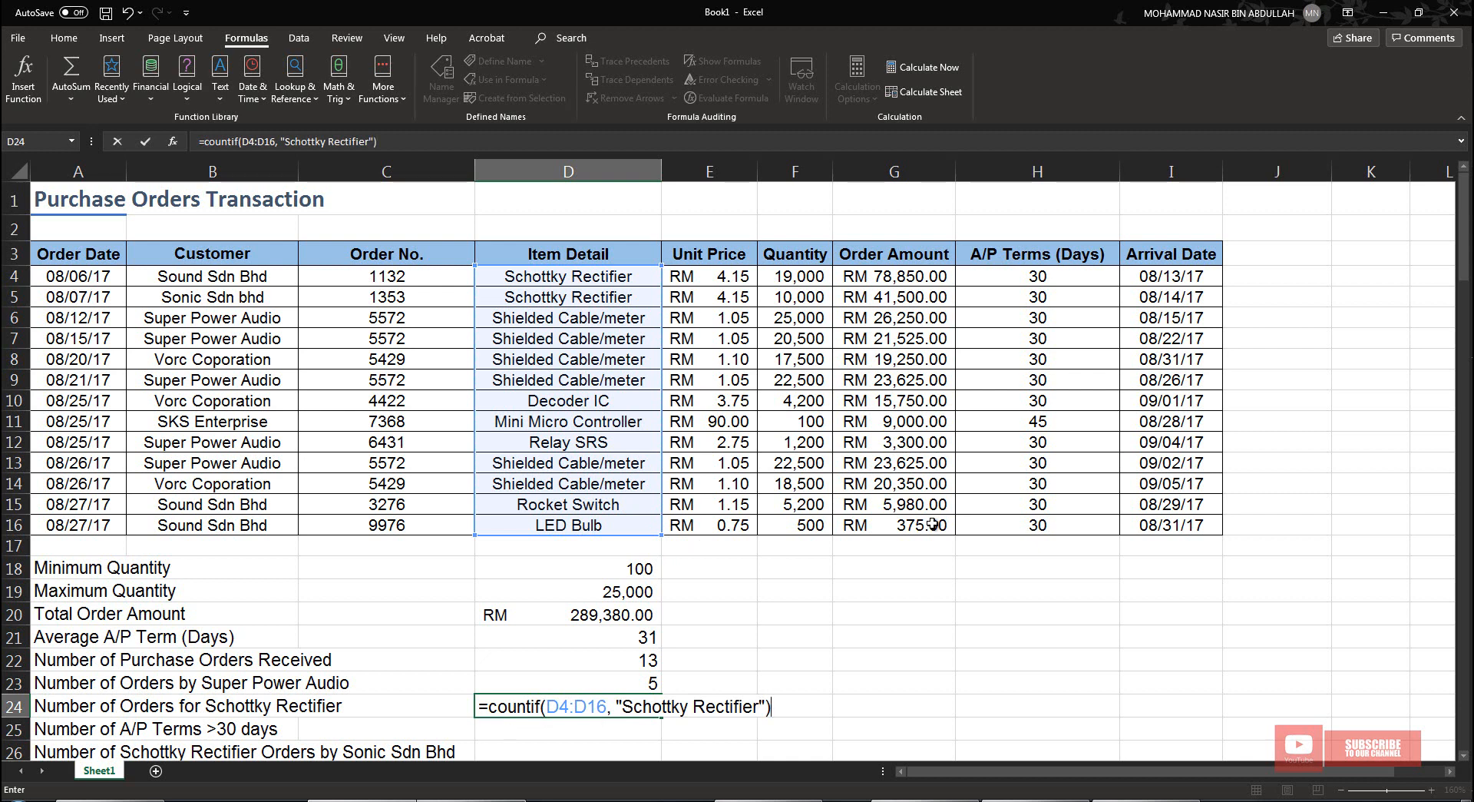
key("Return")
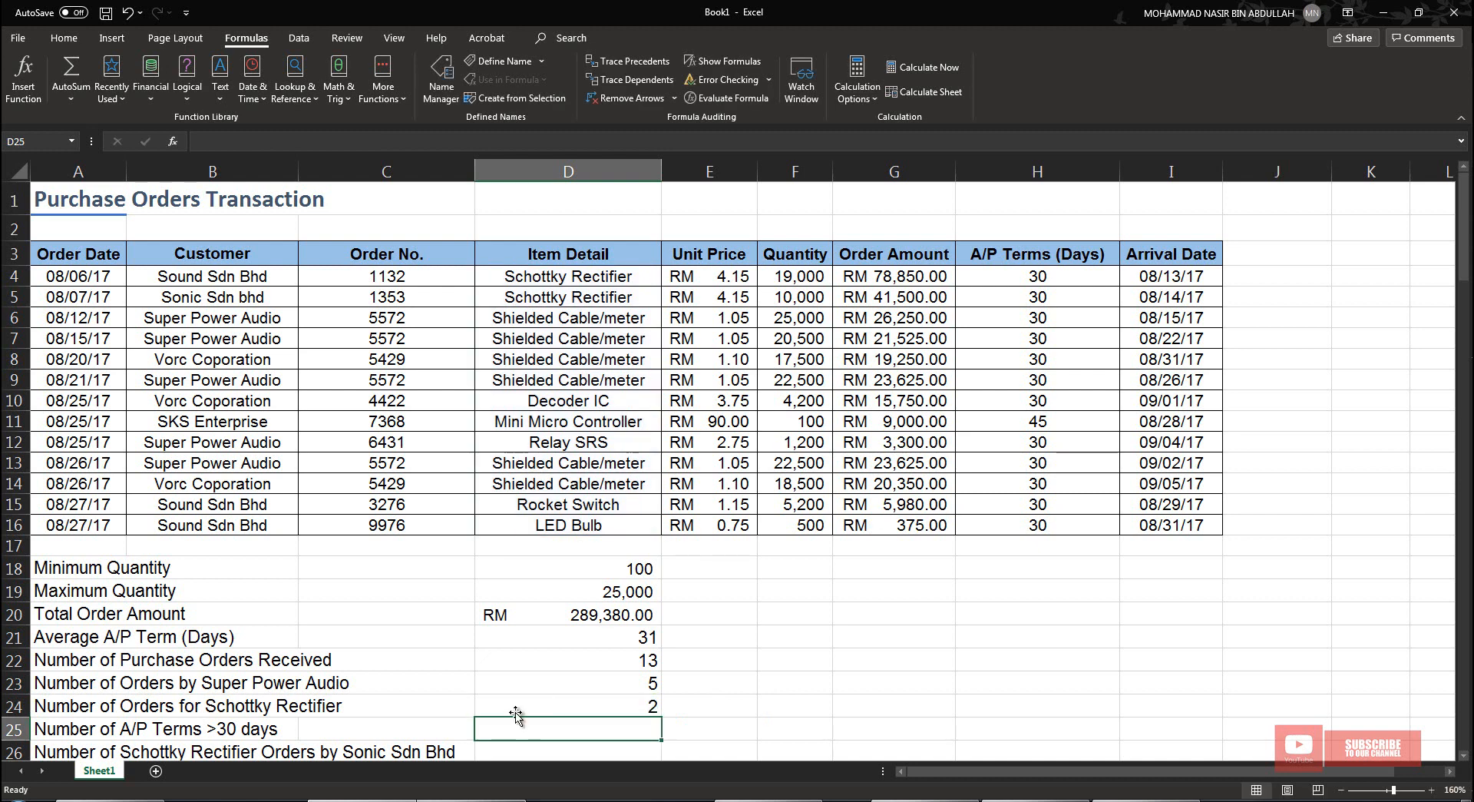
Check the count in D24 against the Schottky Rectifier entries in the Item Detail column
left_click(568, 704)
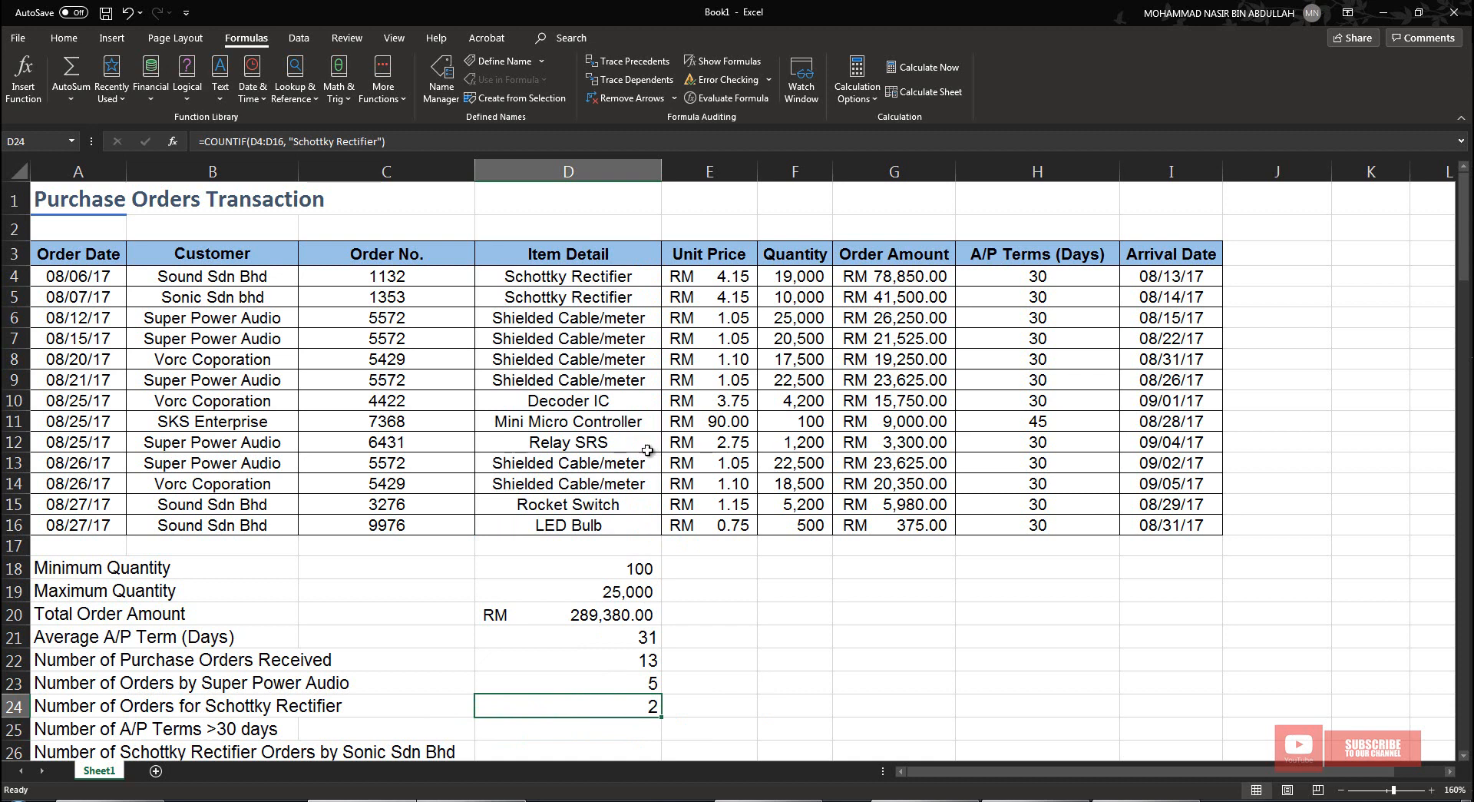
left_click(605, 281)
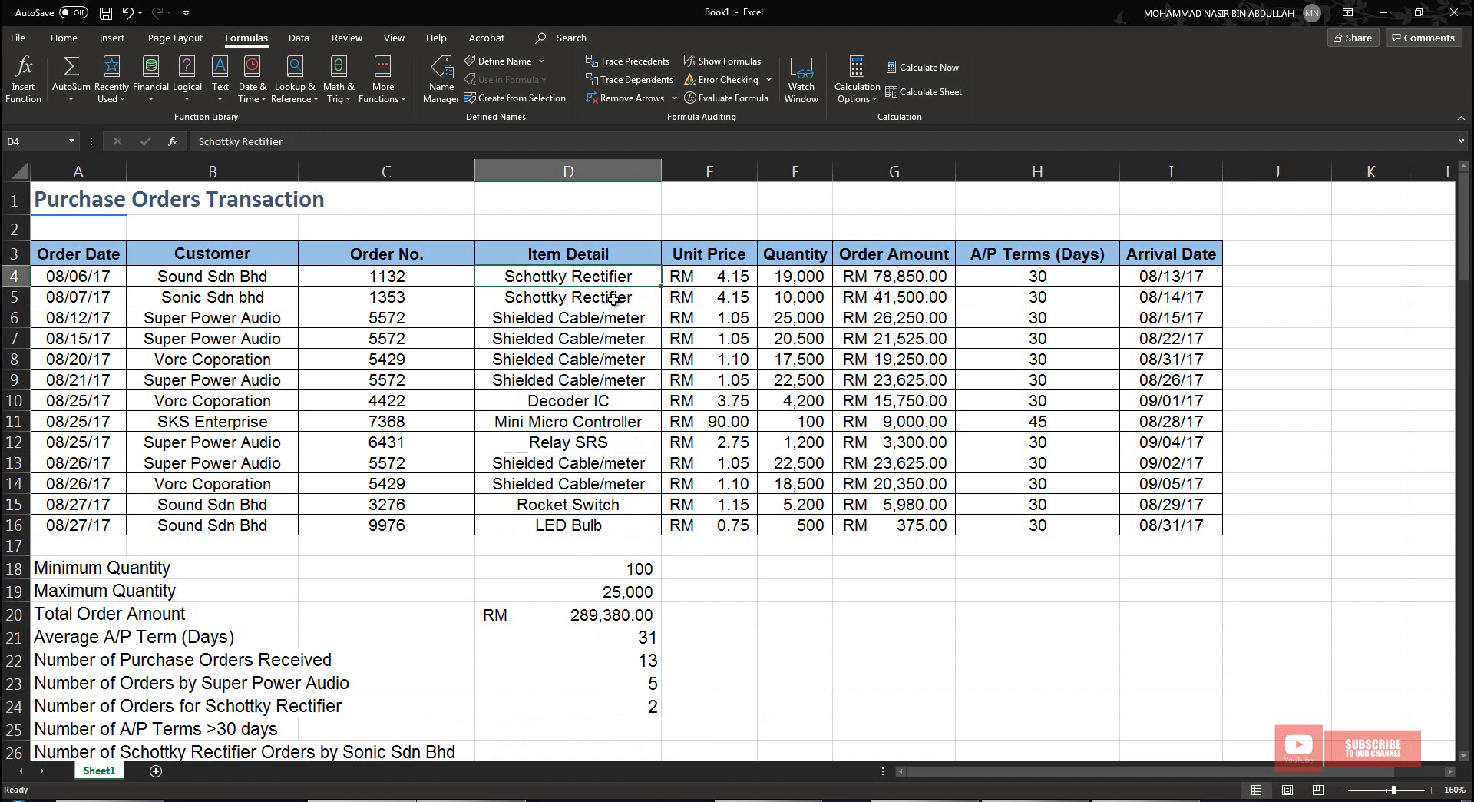
left_click(615, 298)
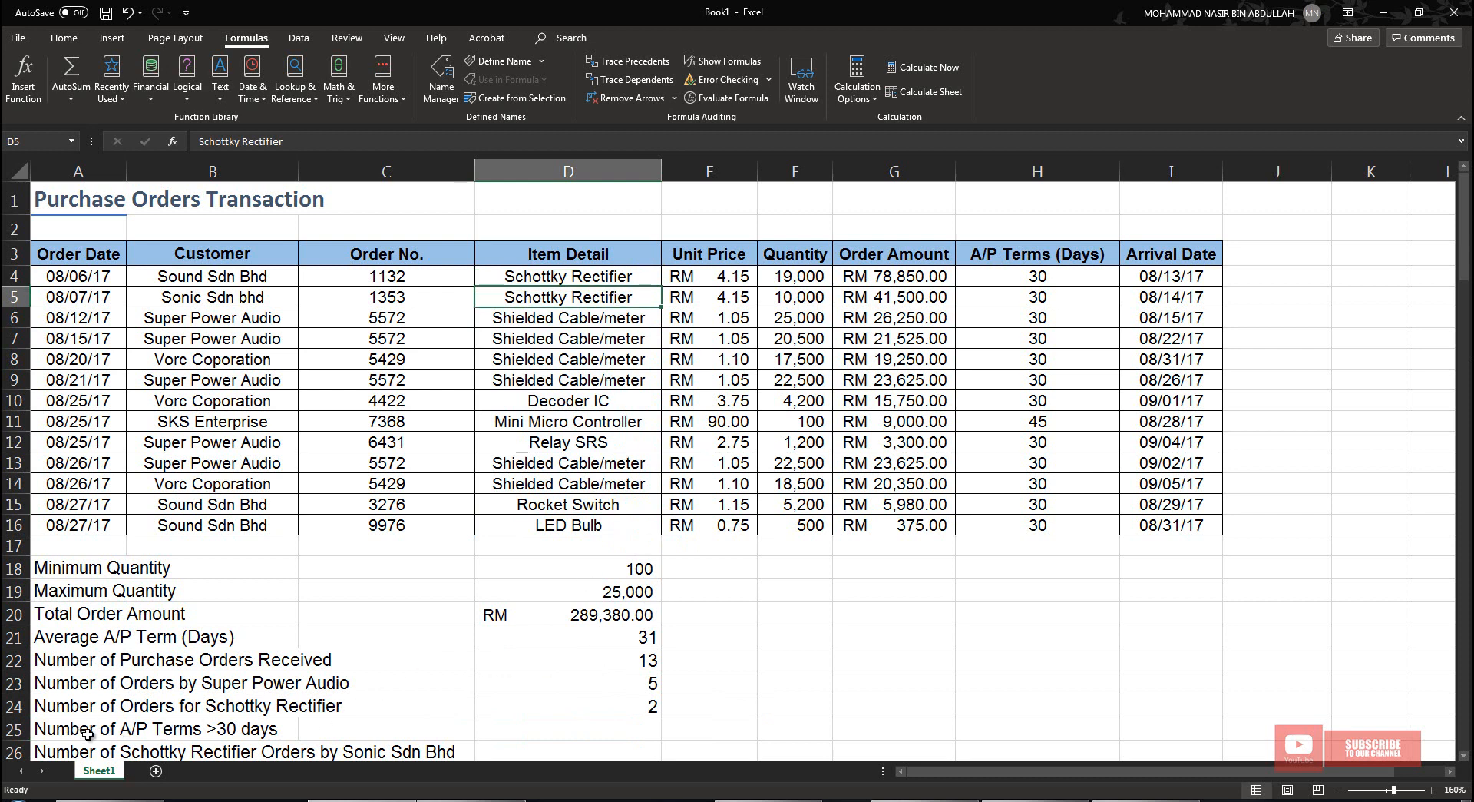
Examine the A/P Terms (Days) values in H4:H16 as the data for the Number of A/P Terms >30 days
left_click_drag(82, 731, 176, 722)
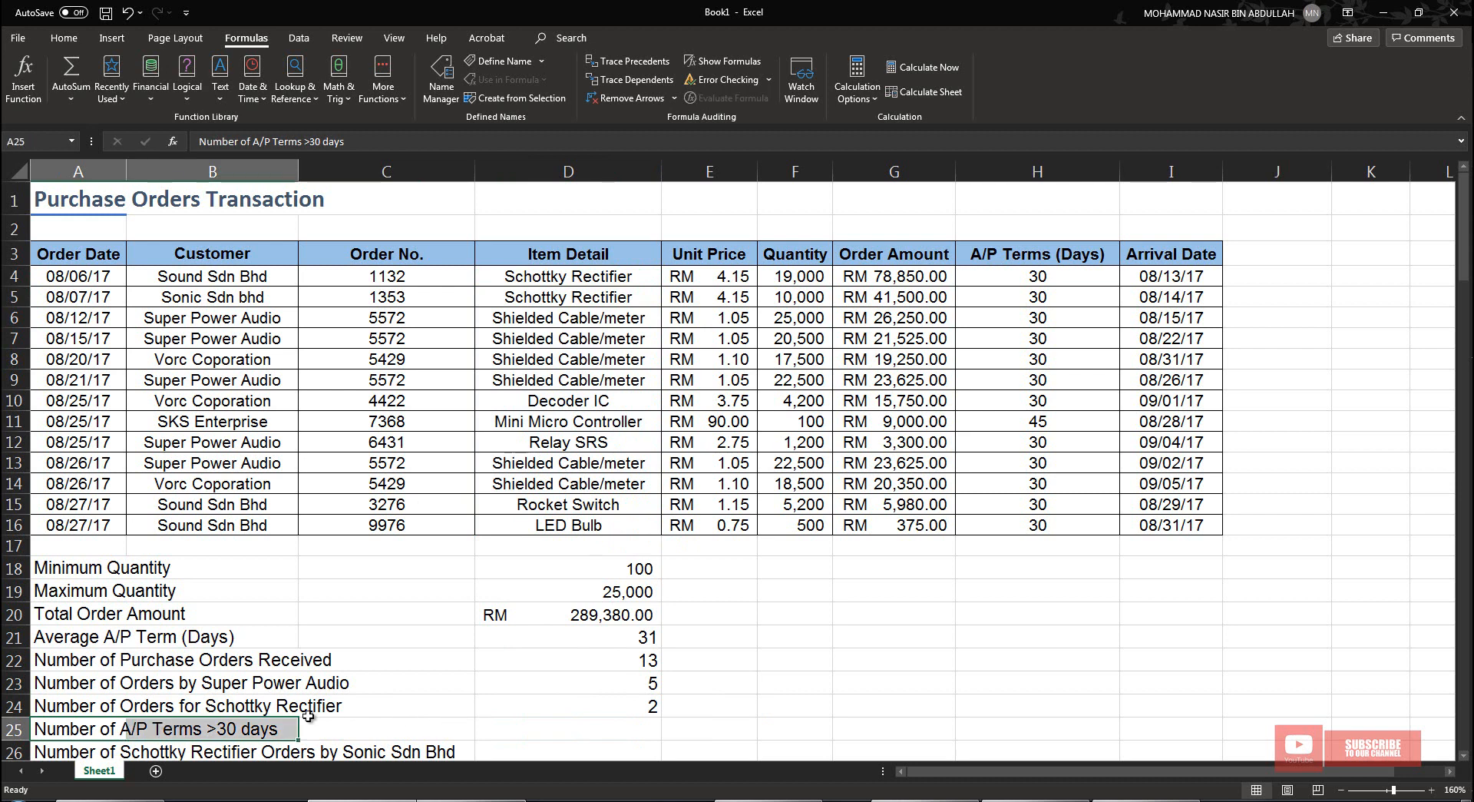
mouse_move(1062, 281)
left_mouse_down()
mouse_move(1045, 278)
mouse_move(1038, 303)
mouse_move(1039, 524)
left_mouse_up()
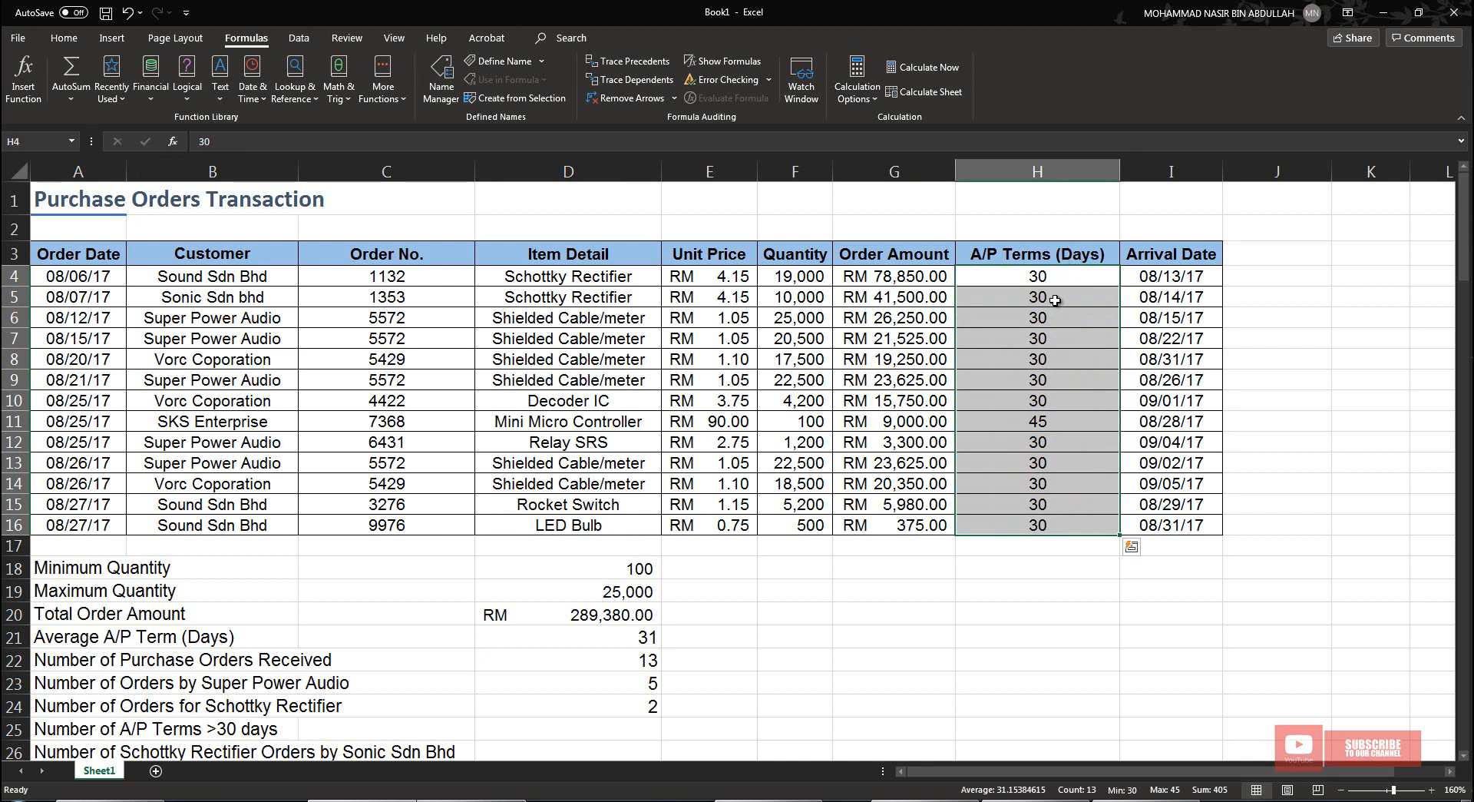
left_click(1058, 422)
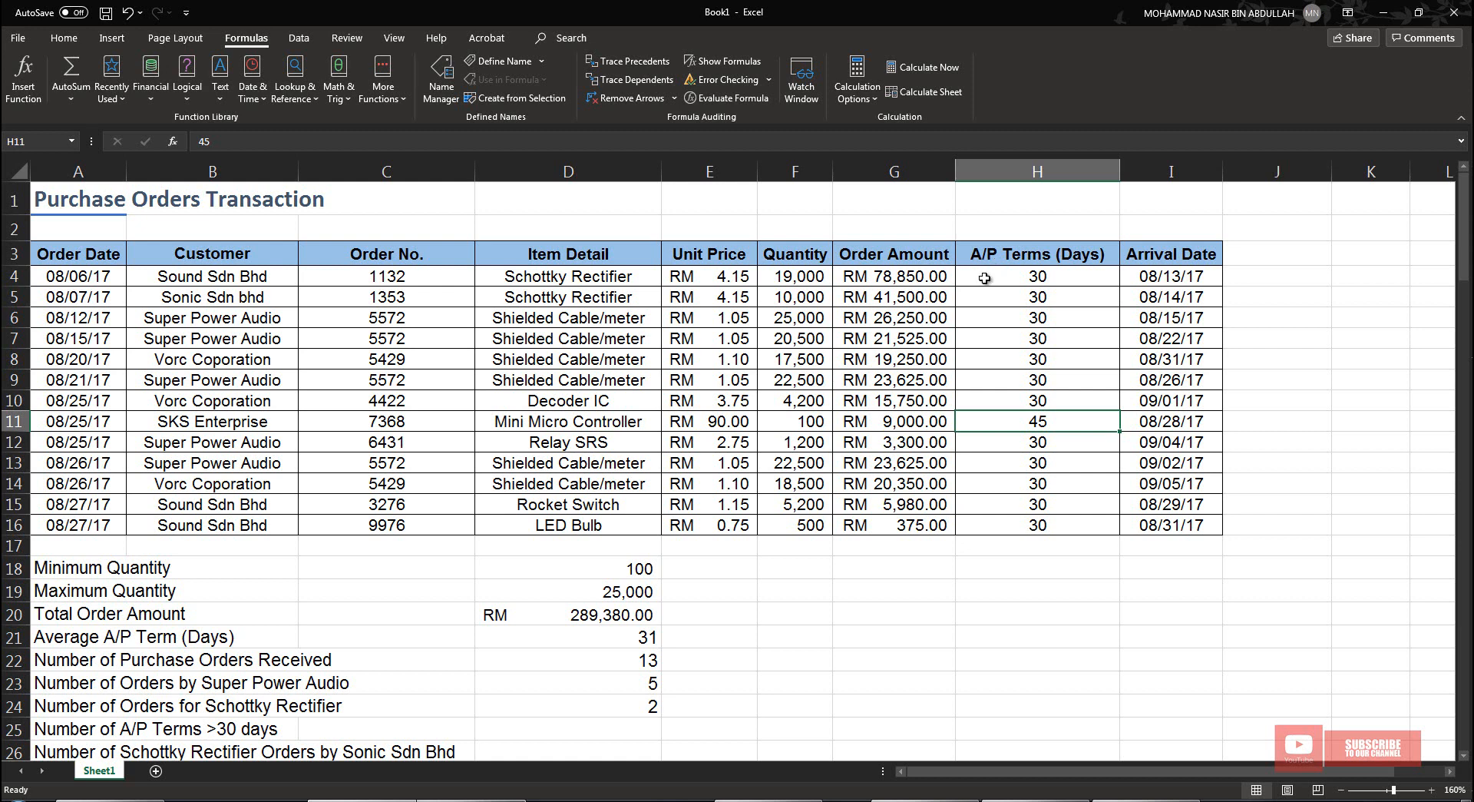
Count the A/P terms over 30 days in D25 with =COUNTIF(H4:H16, ">30") and check the count against the A/P Terms column
left_click(638, 726)
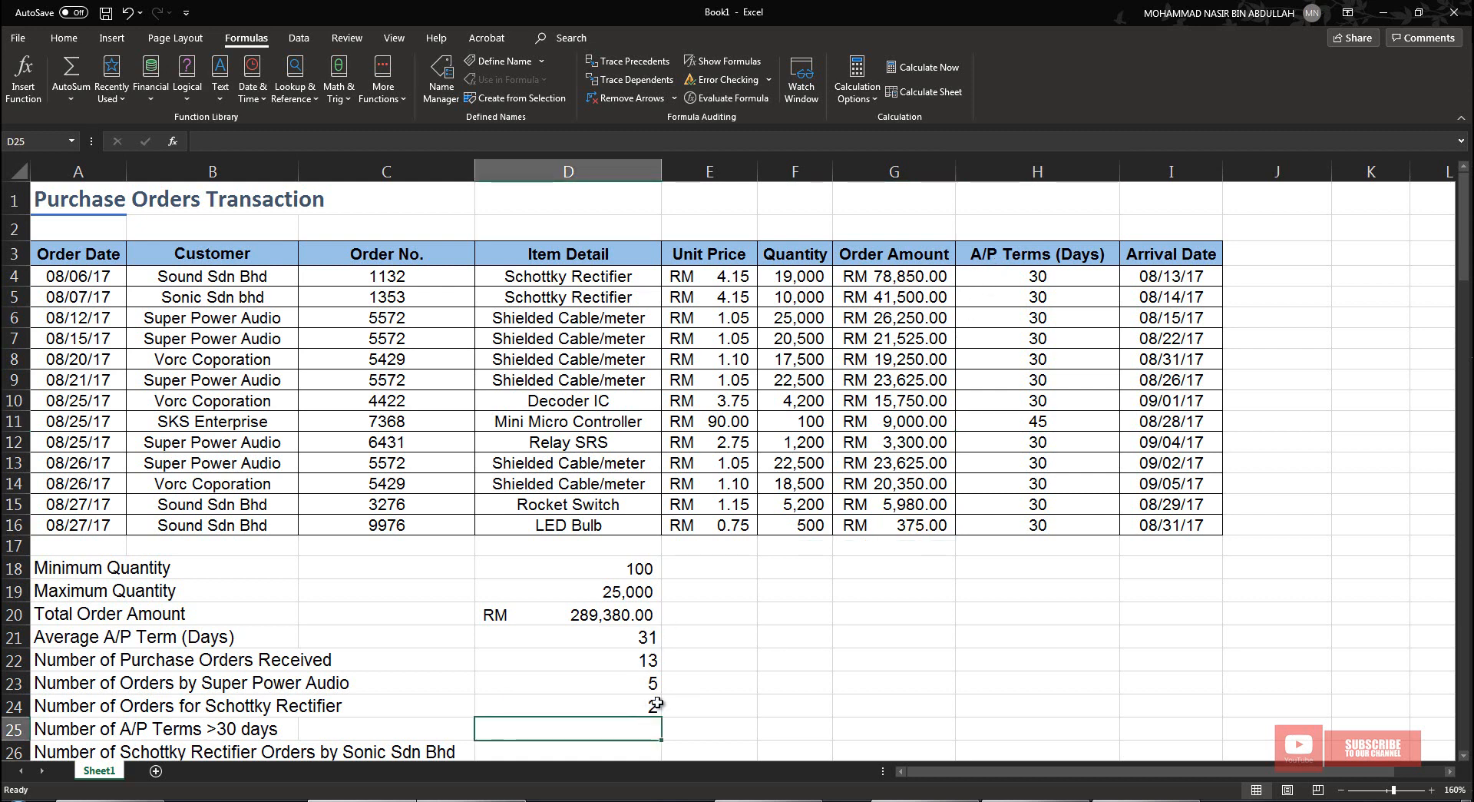
type("=count")
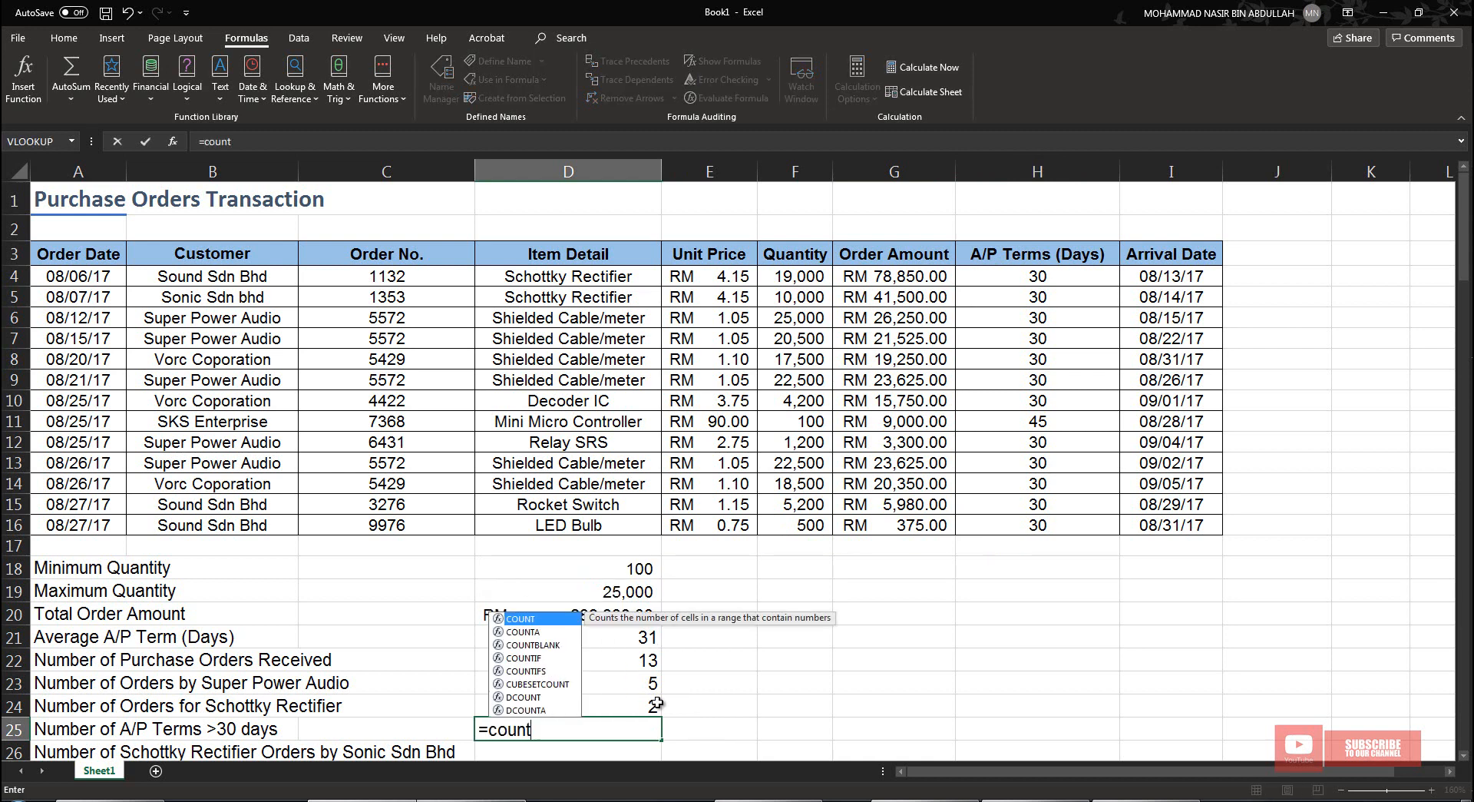
type("if(")
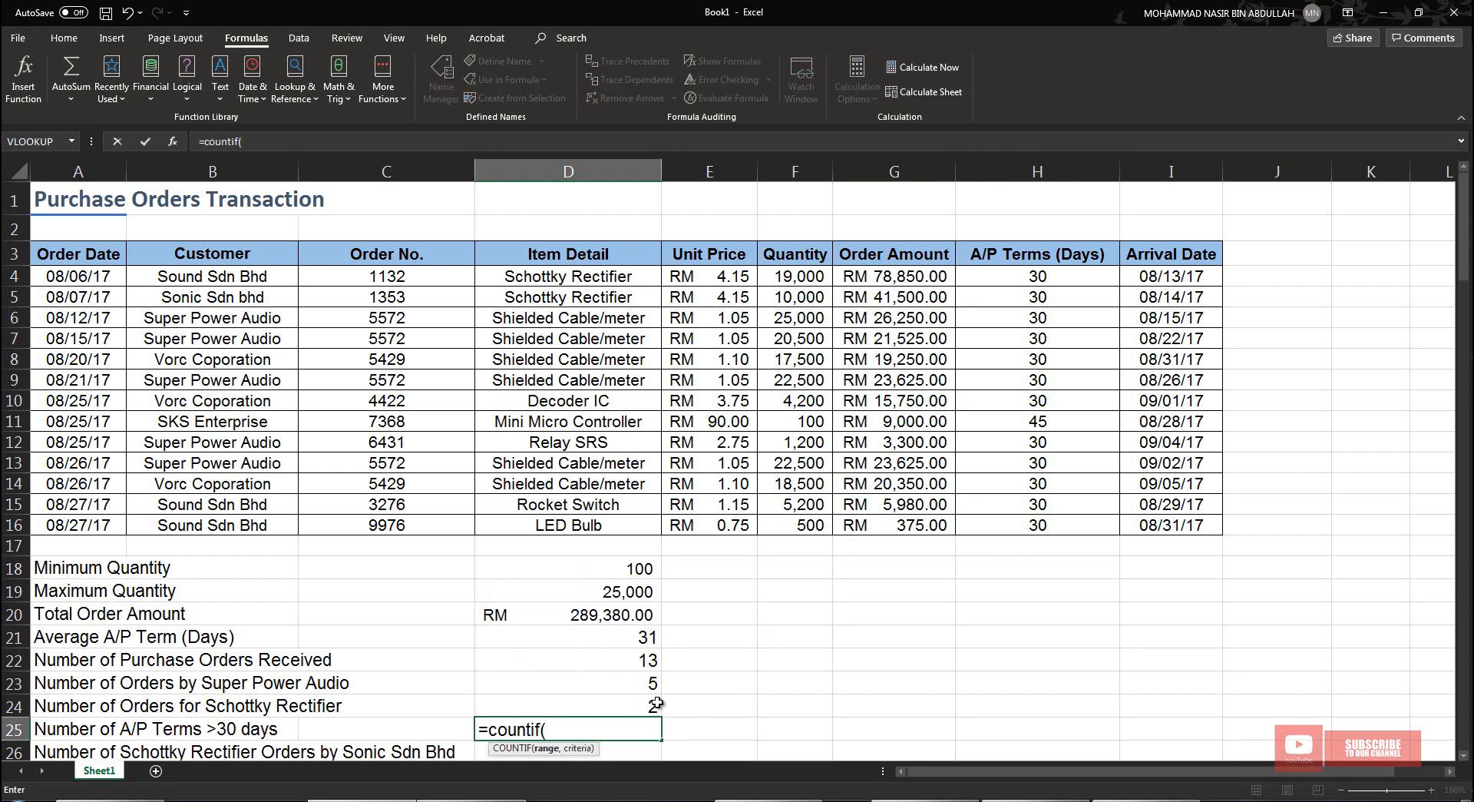
left_click_drag(1037, 277, 1038, 530)
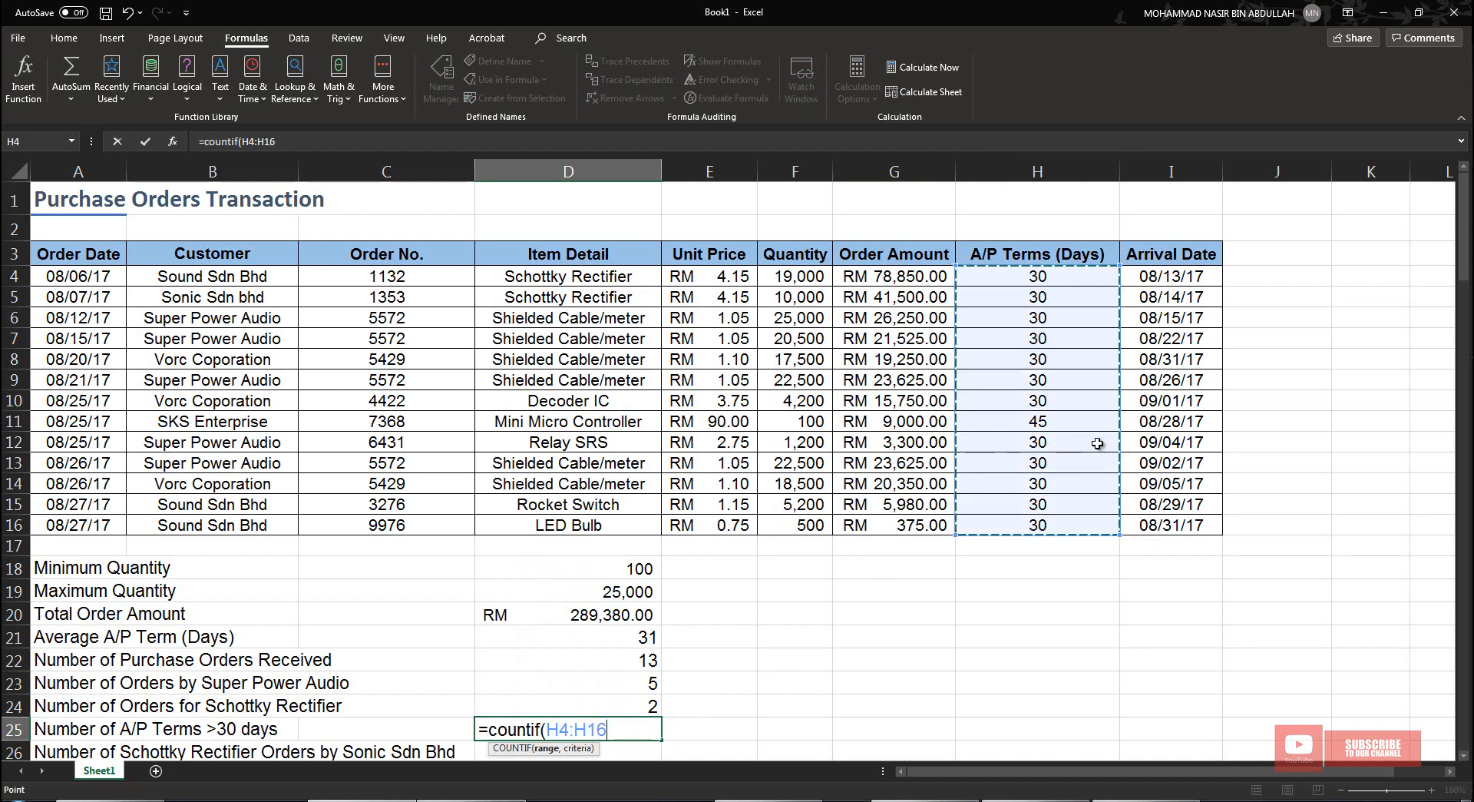
type(",")
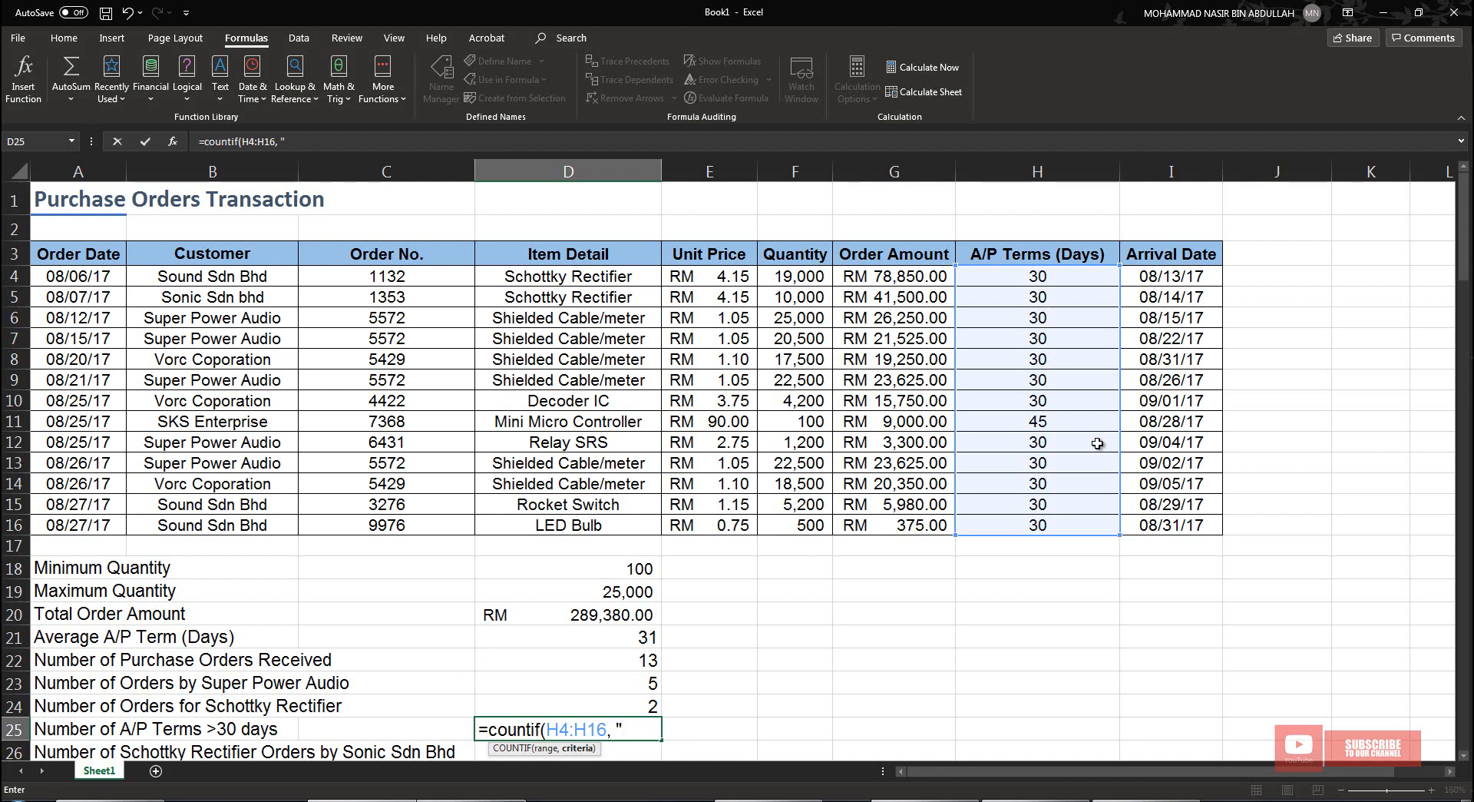
type("\">30\")")
key("Return")
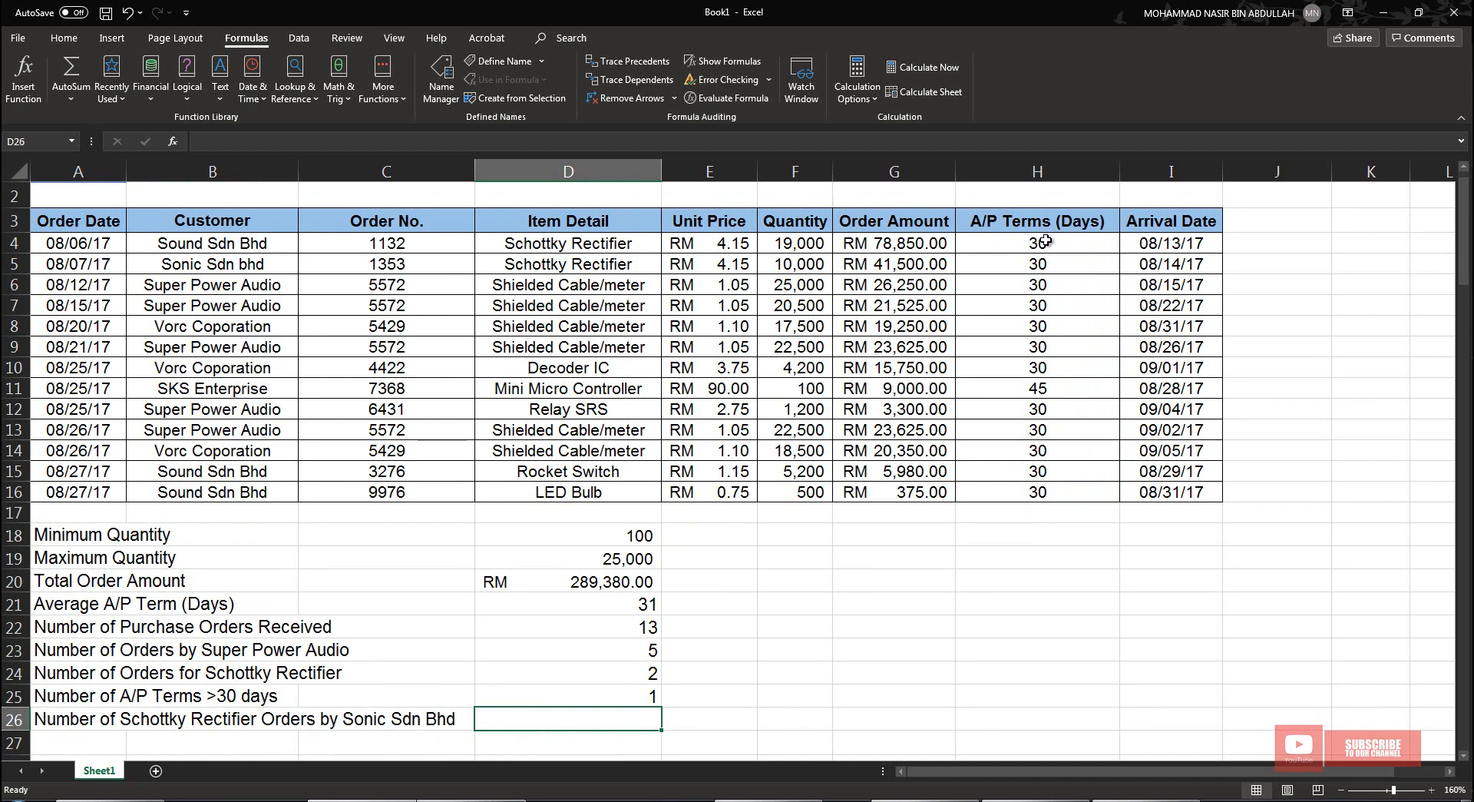
left_click_drag(1045, 240, 1040, 491)
left_click(1038, 393)
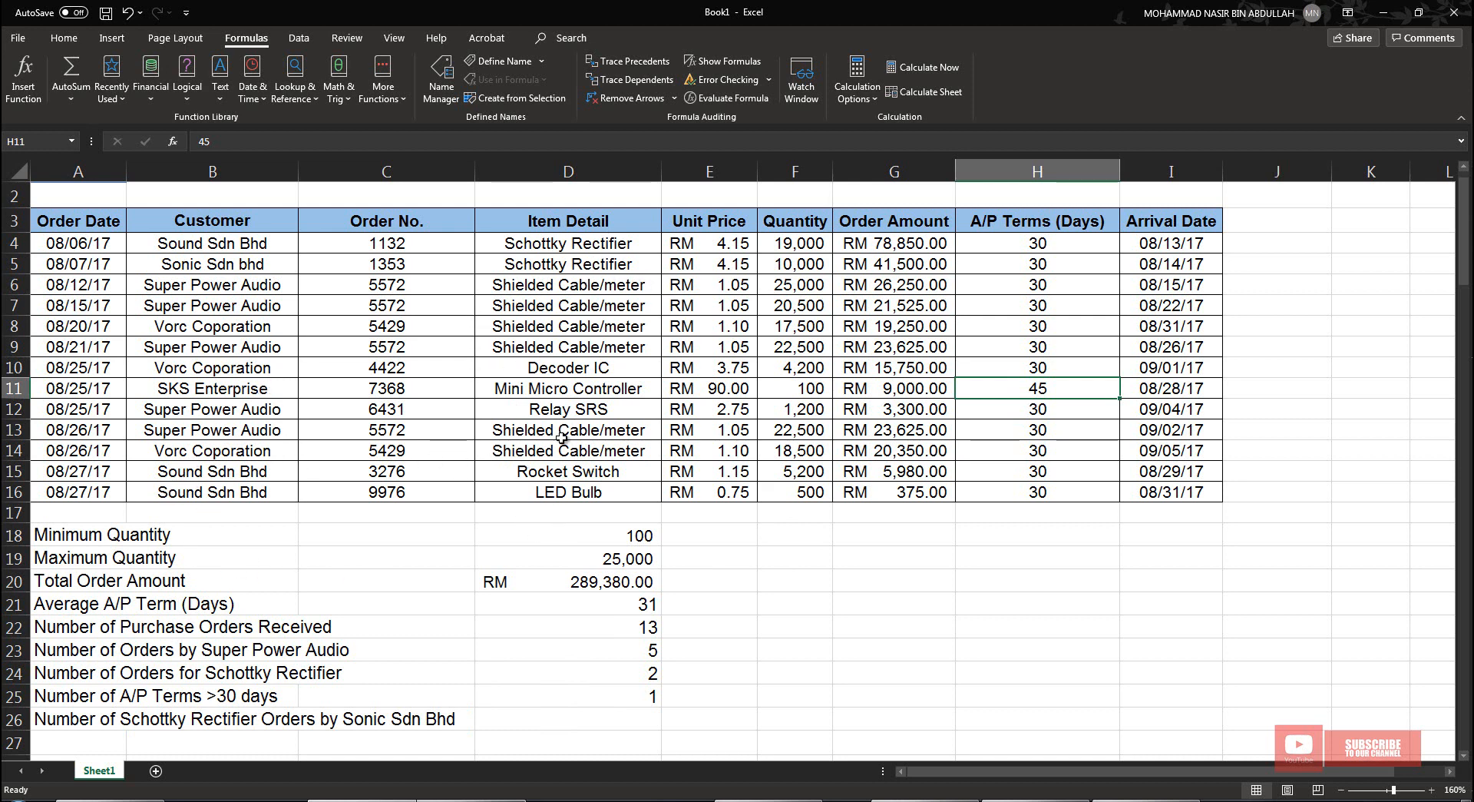
Begin a COUNTIFS formula in D26 with the Item Detail range D4:D16 and the criterion "Schottky Rectifier"
left_click(591, 725)
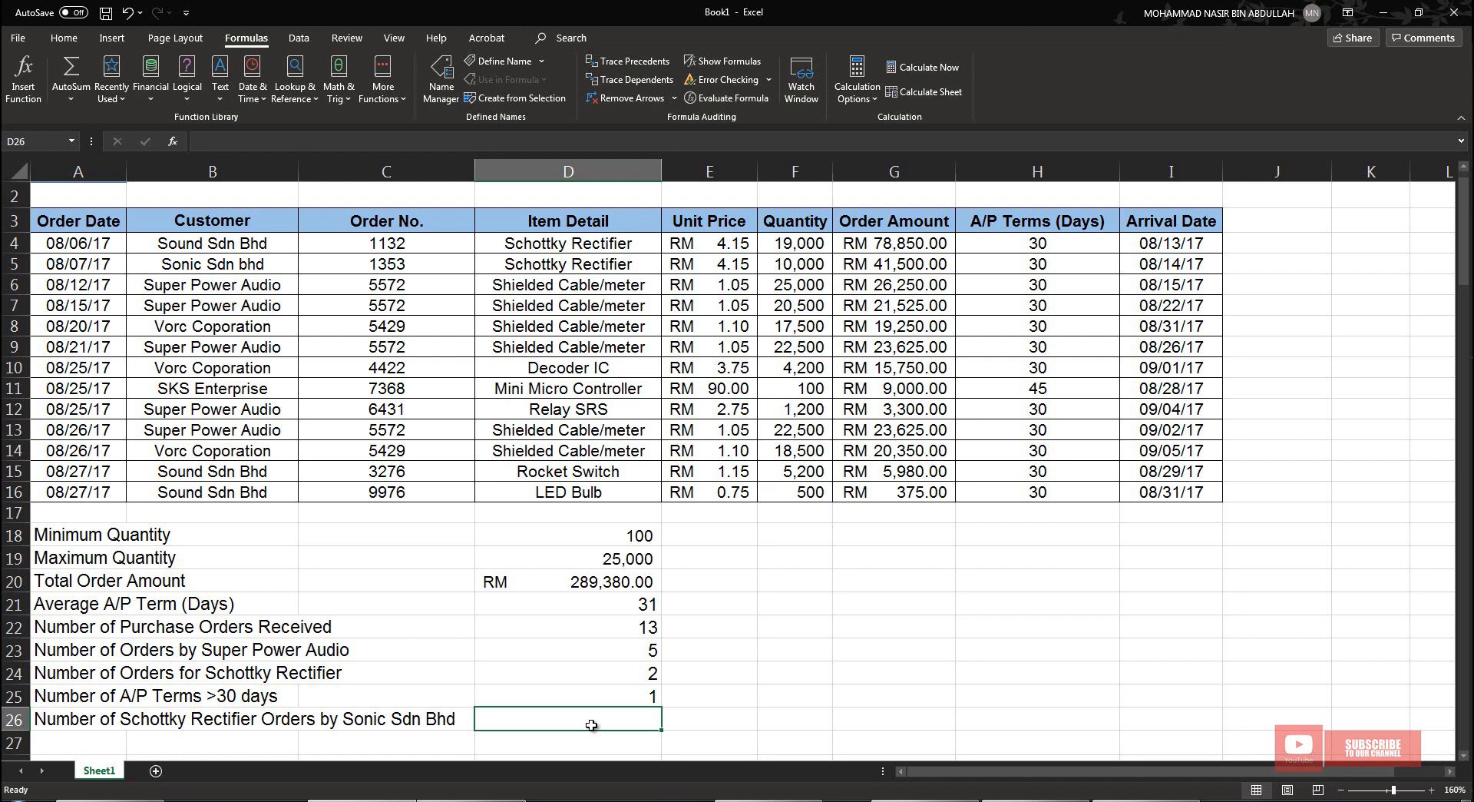
type("=count")
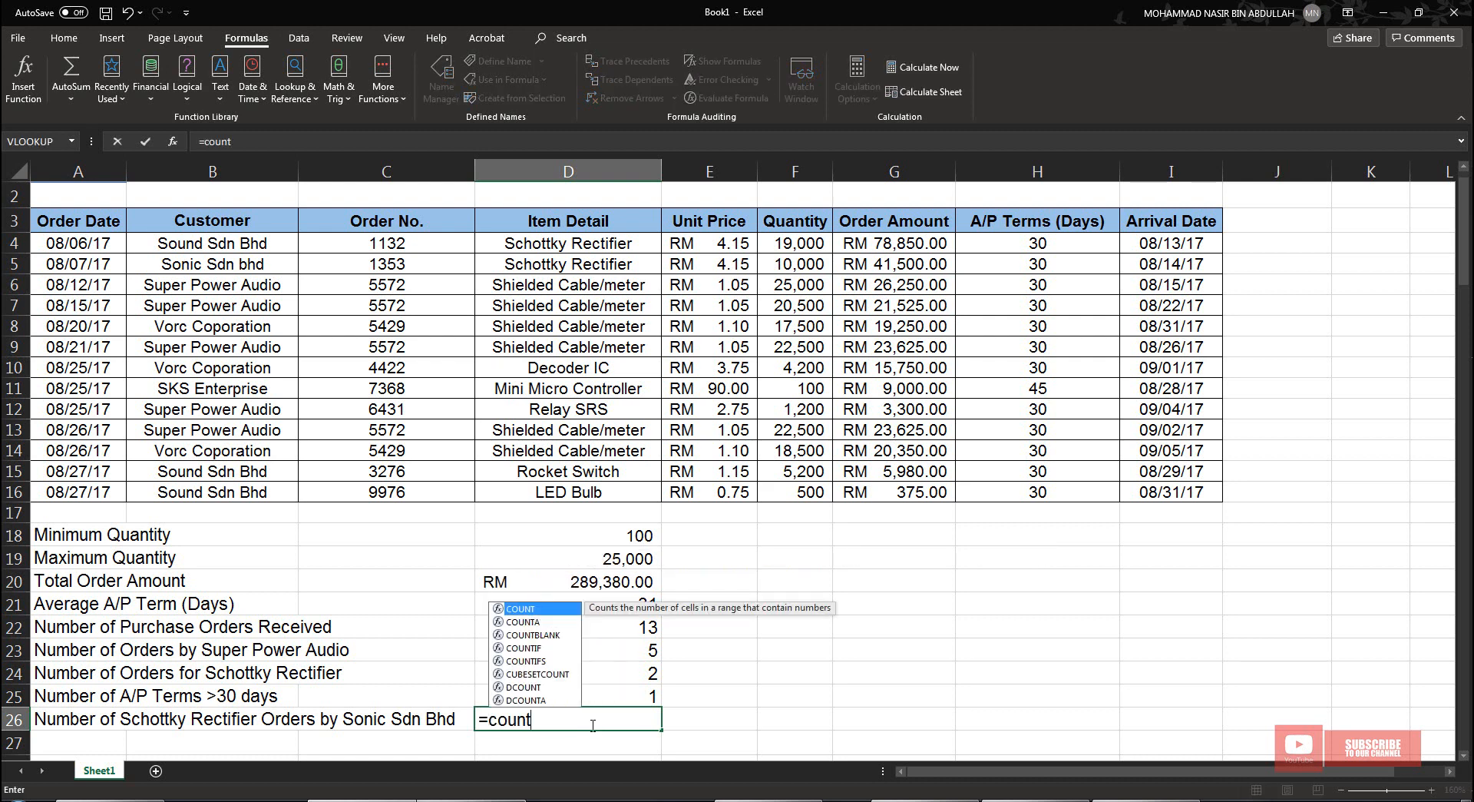
type("ifs")
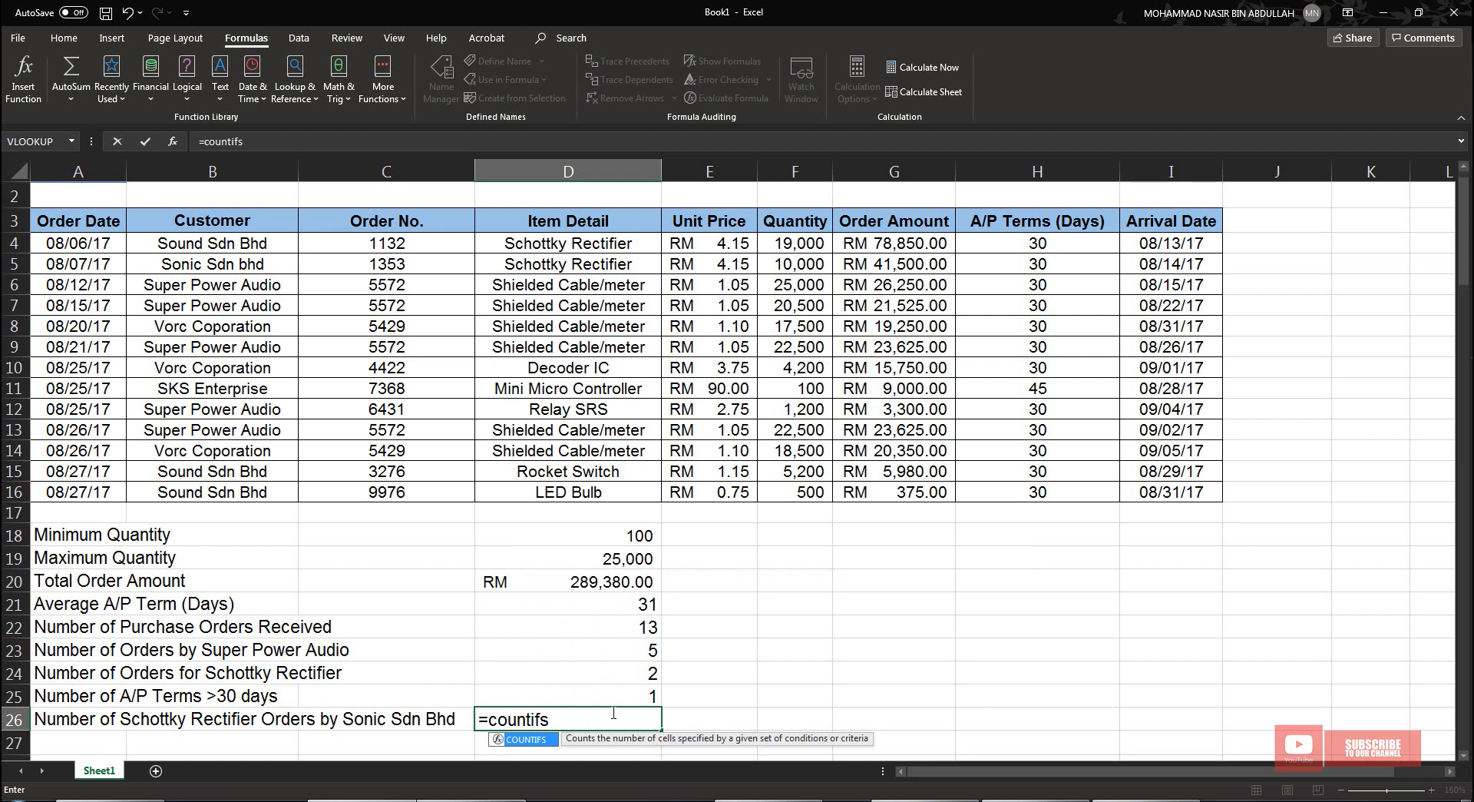
type("(")
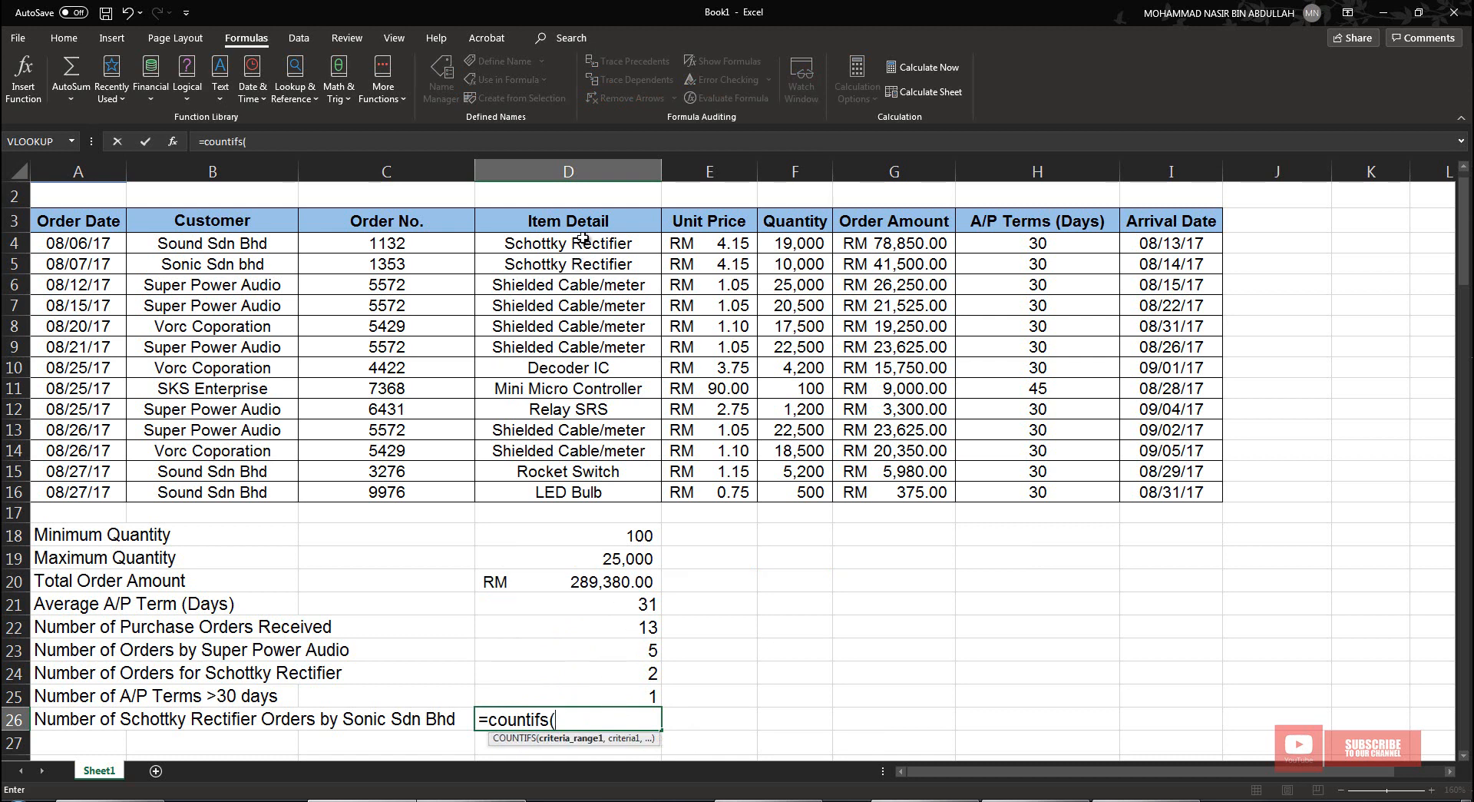
left_click_drag(583, 243, 579, 491)
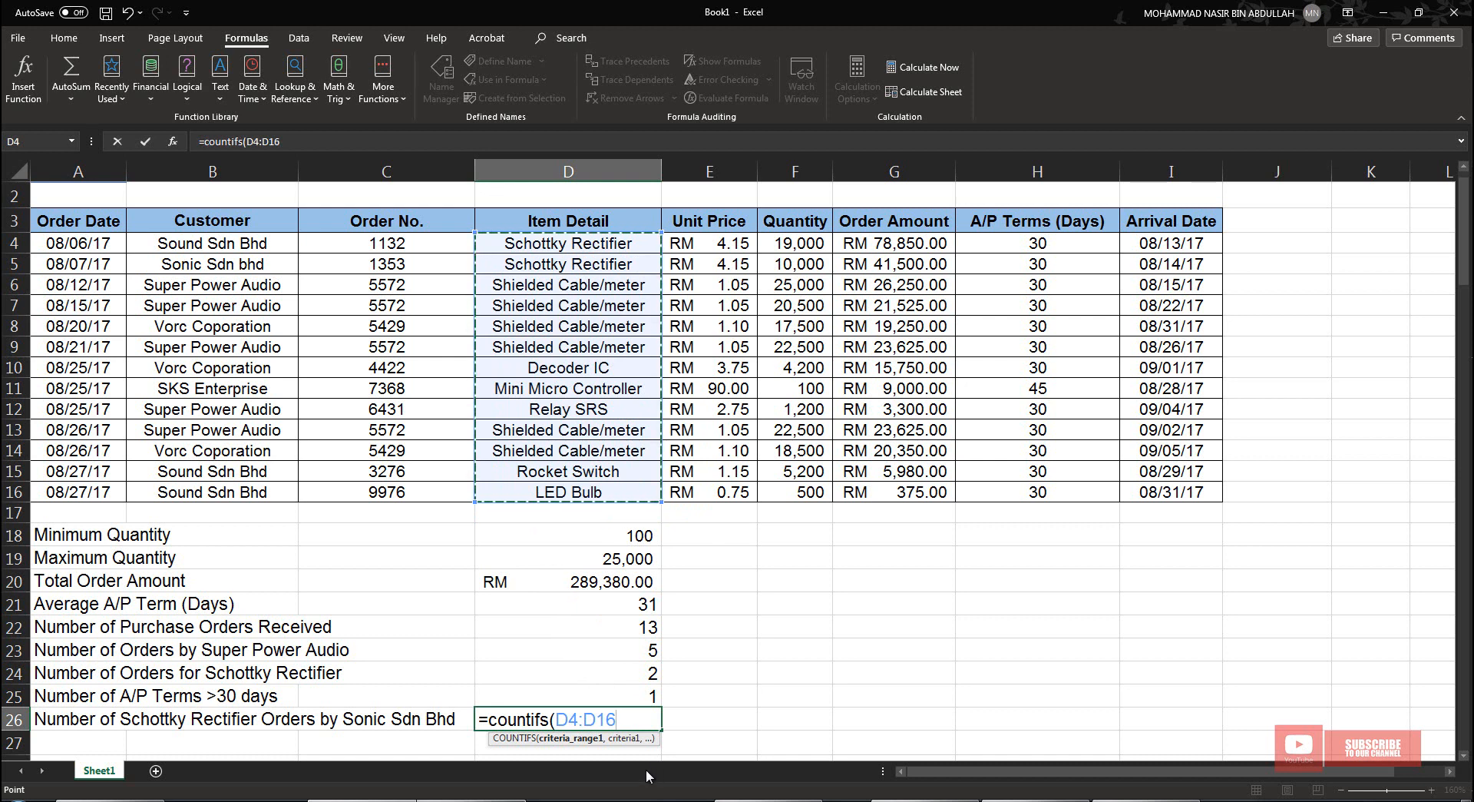
type(",")
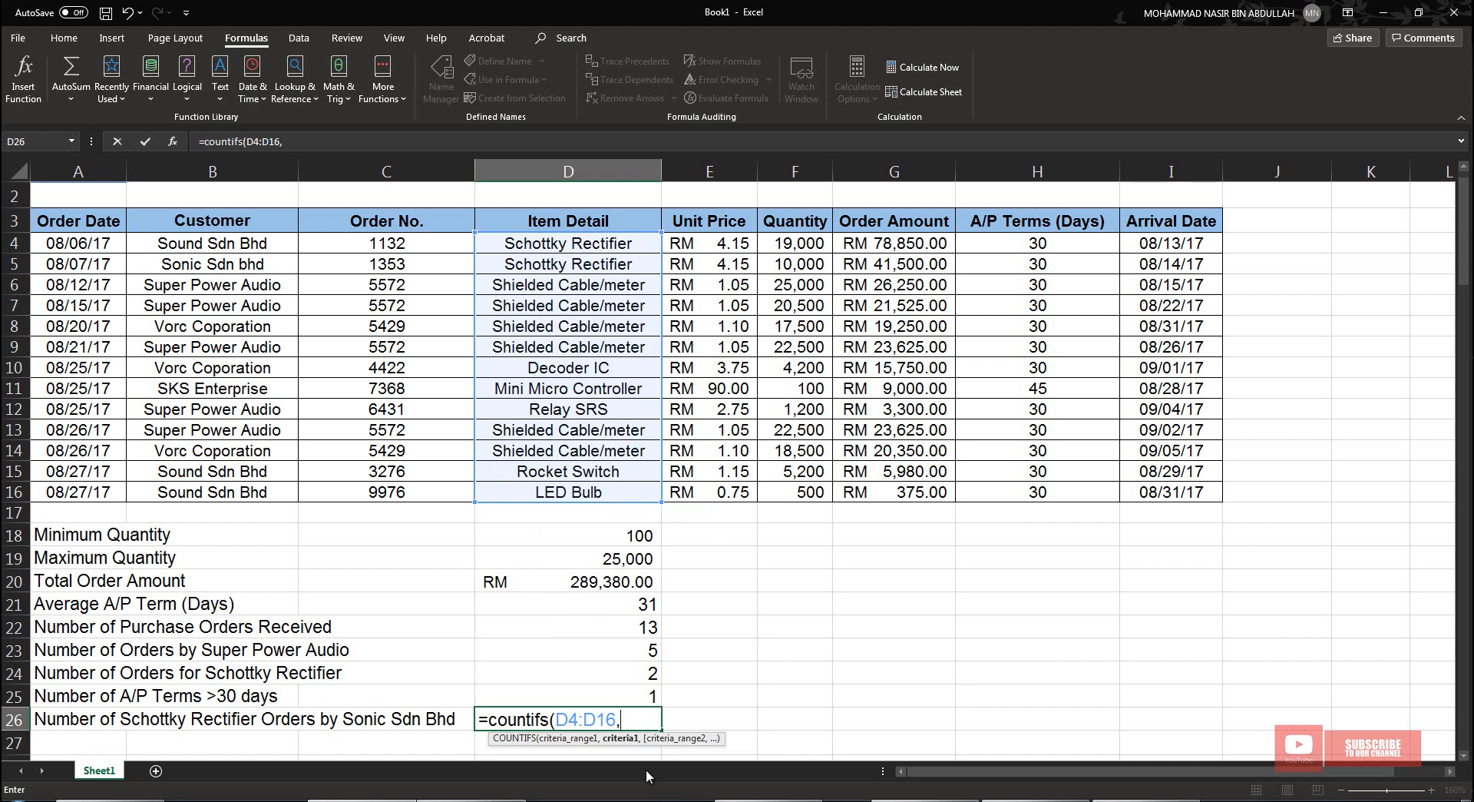
type("\"Schop")
key("BackSpace")
type("ttky Recti")
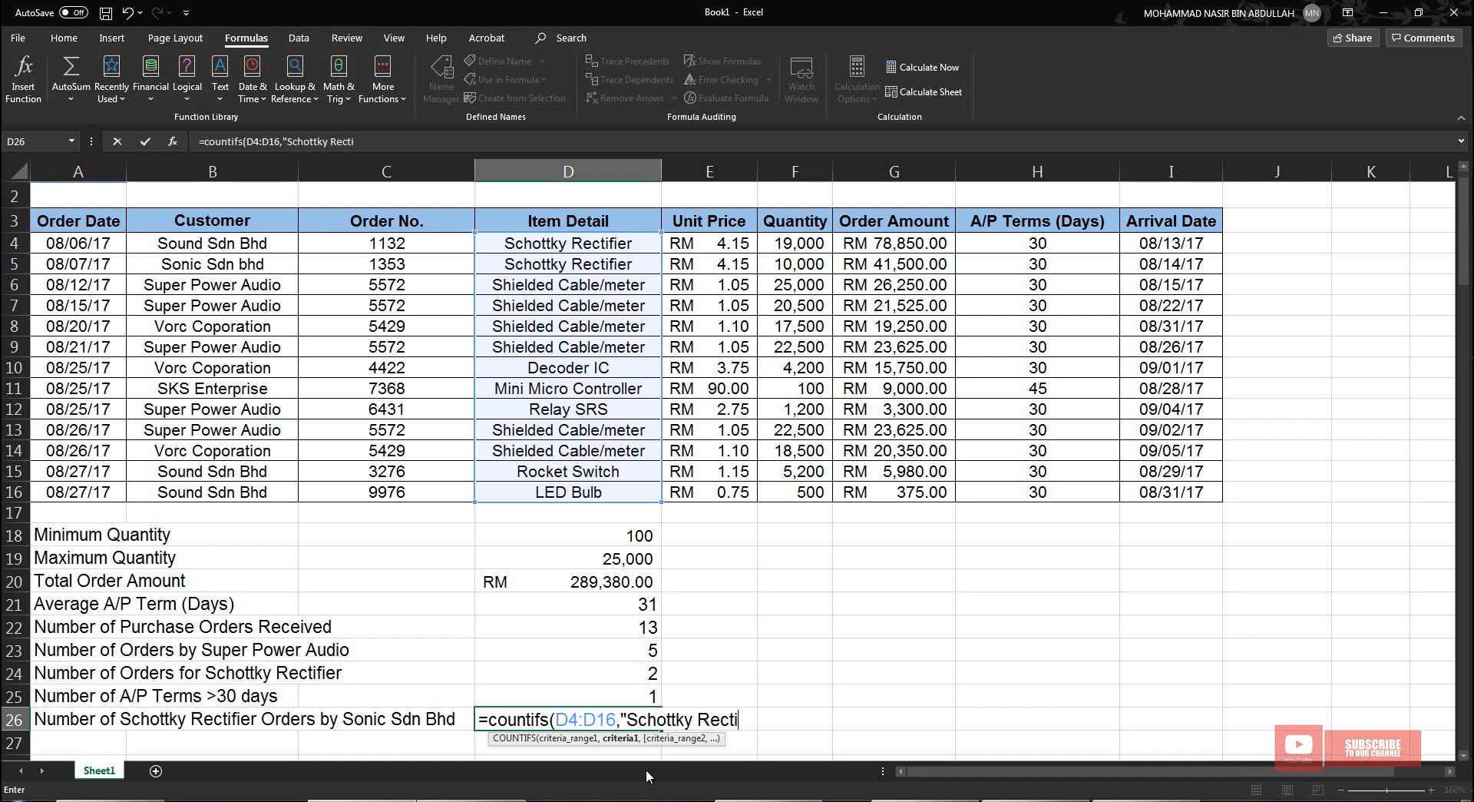
type("fier\",")
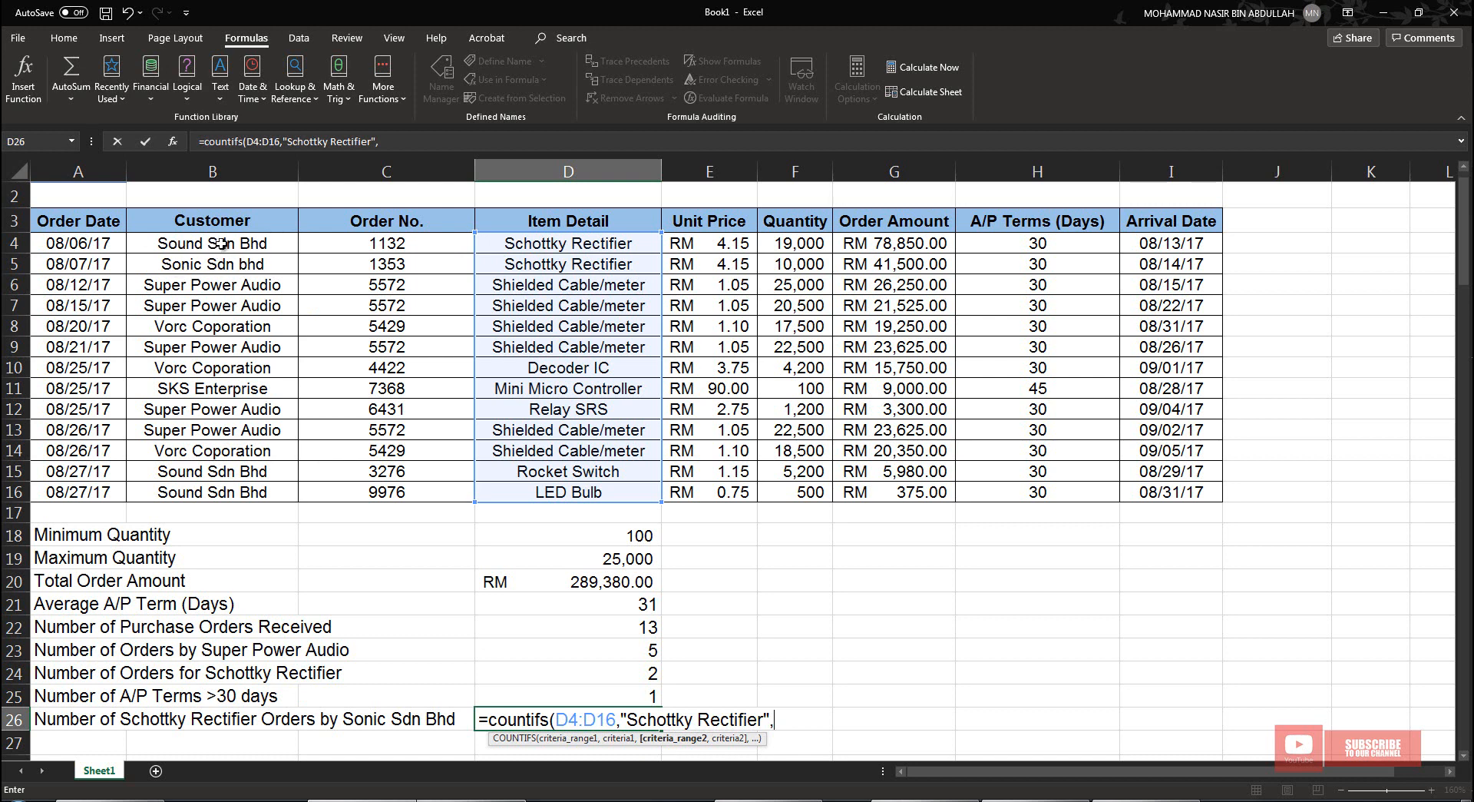
Complete the COUNTIFS formula in D26 with the Customer range B4:B16 and the criterion "Sonic Sdn Bhd"
left_click_drag(226, 242, 211, 497)
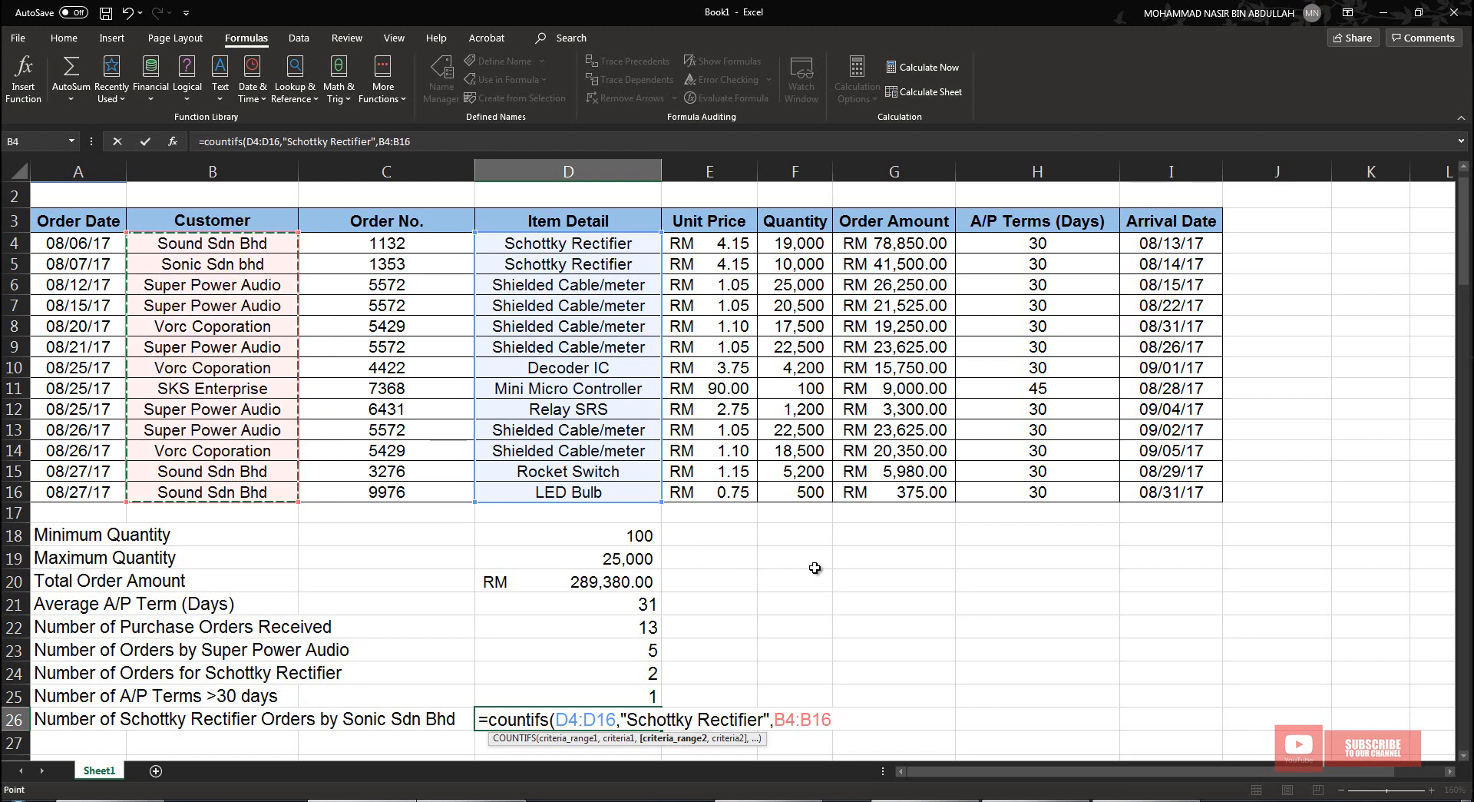
type(",\"")
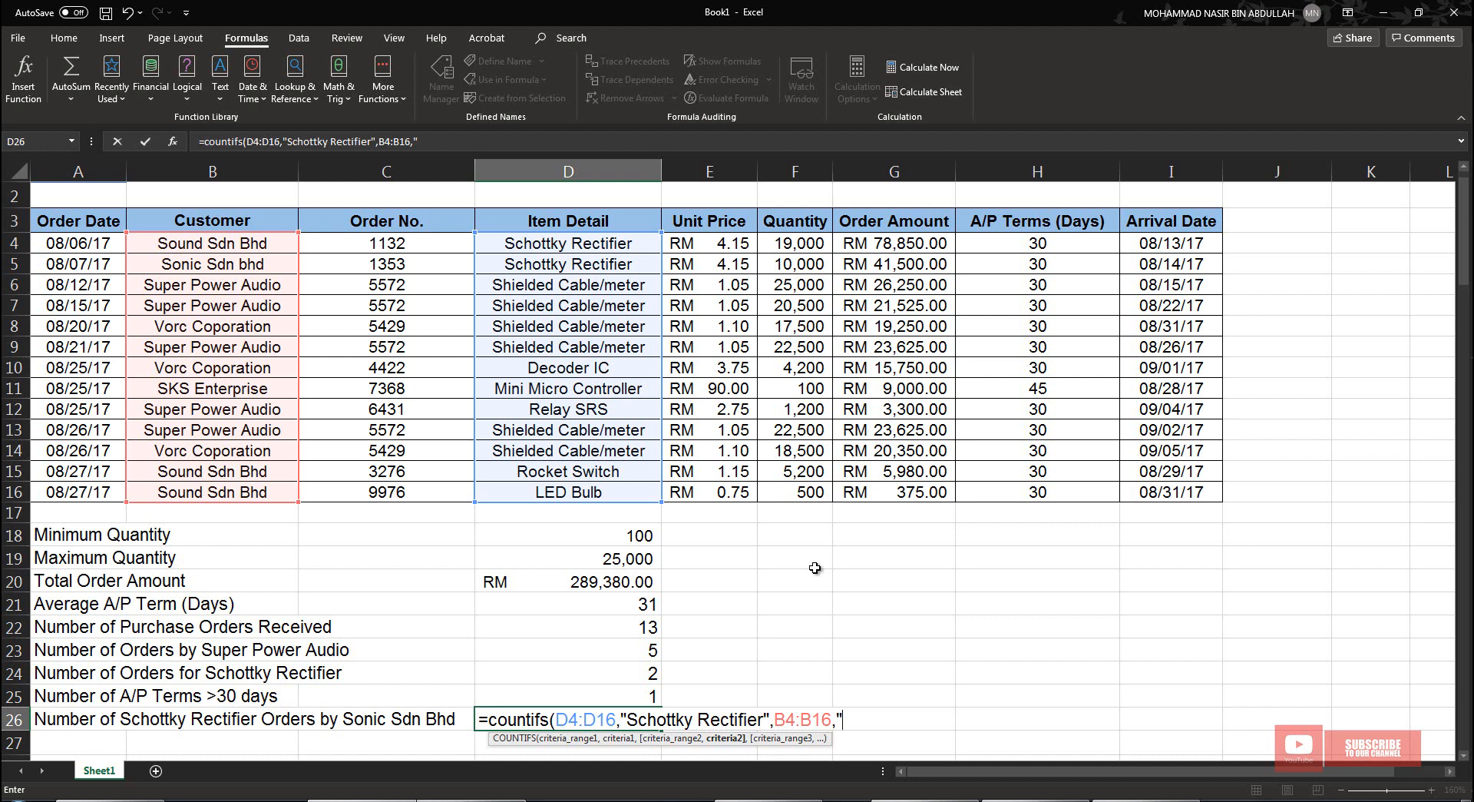
type("Scho")
key("BackSpace")
key("BackSpace")
type("onic Sdn Bh")
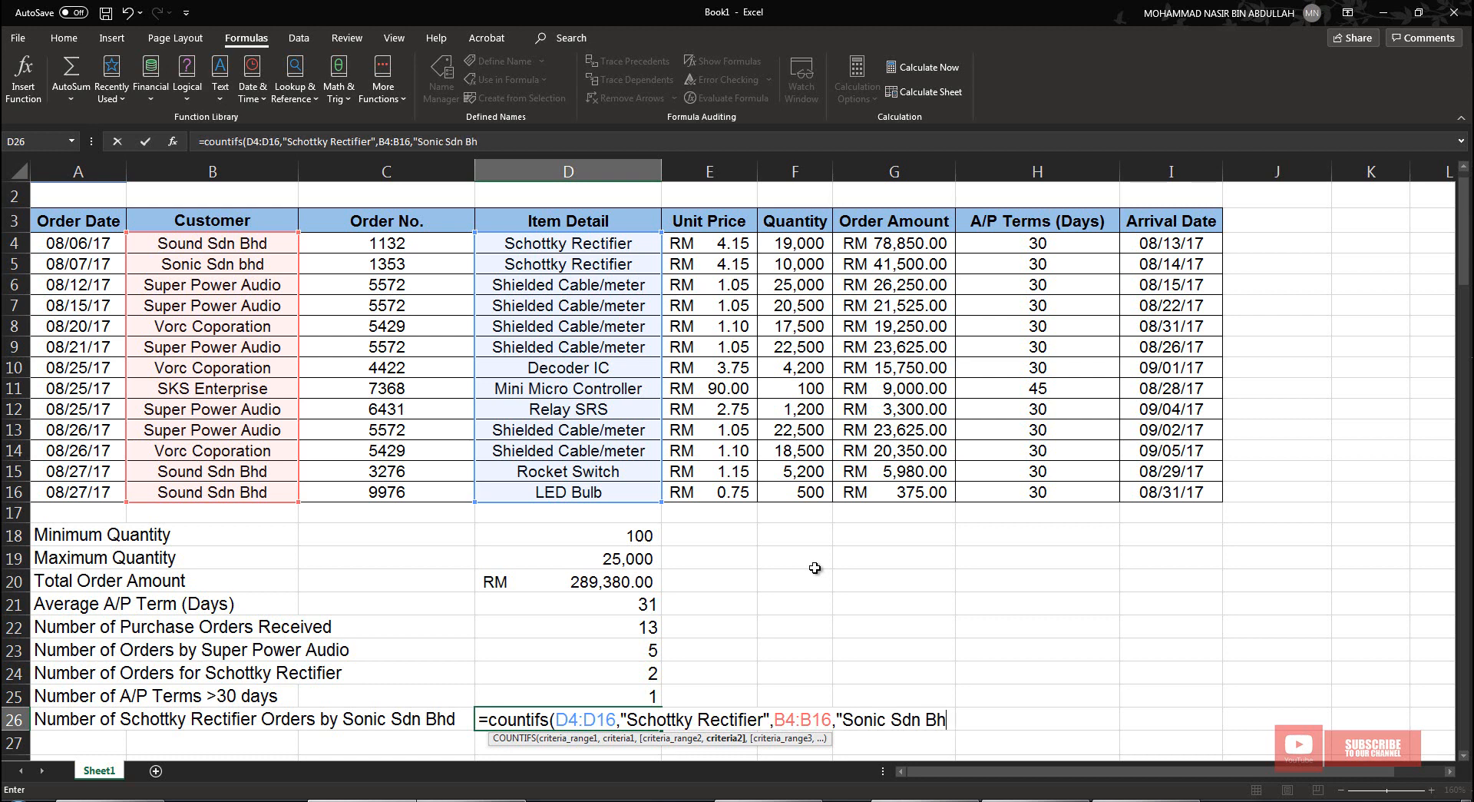
type("d\")")
key("Return")
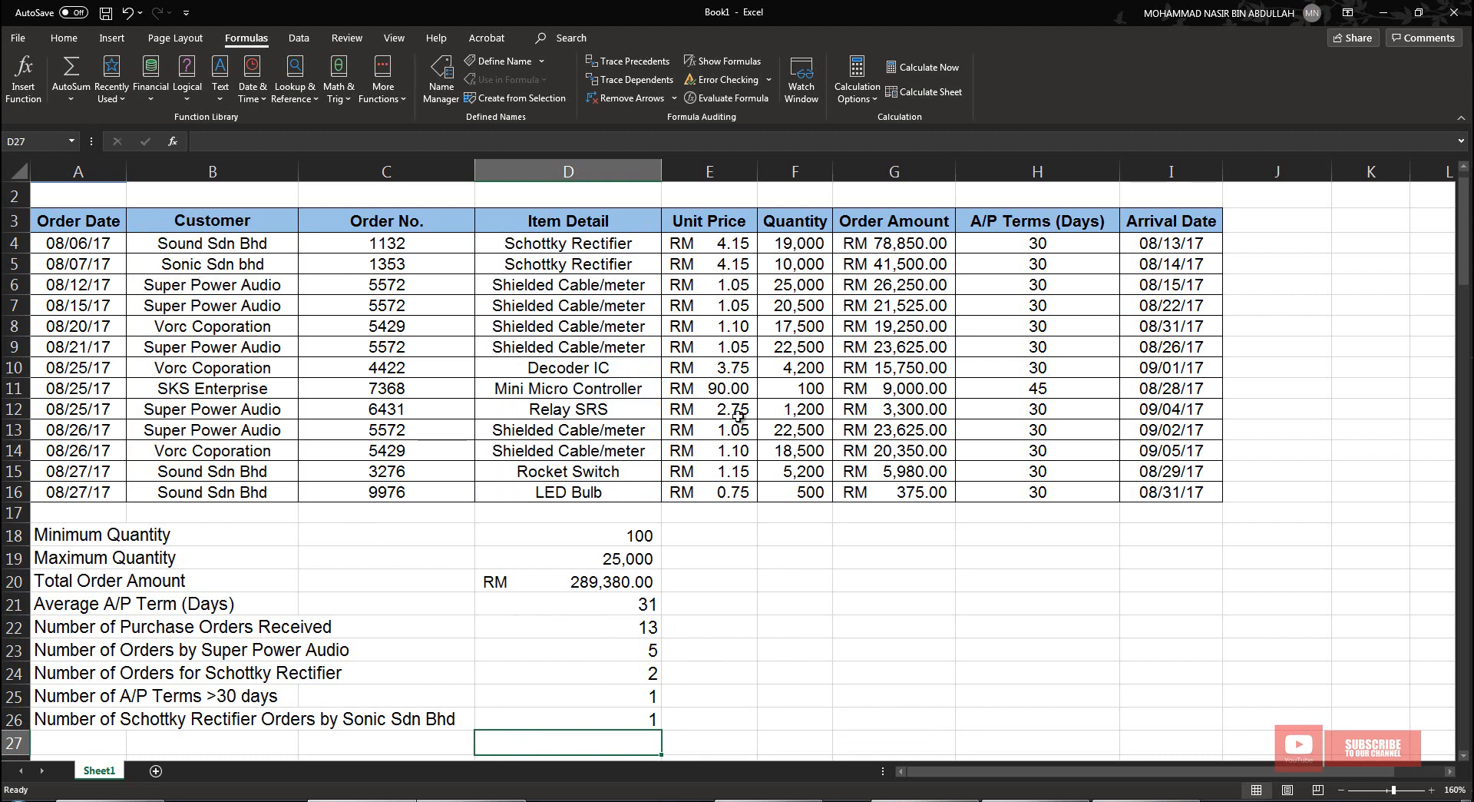
Display the worksheet's formulas in the cells instead of their results
left_click(718, 64)
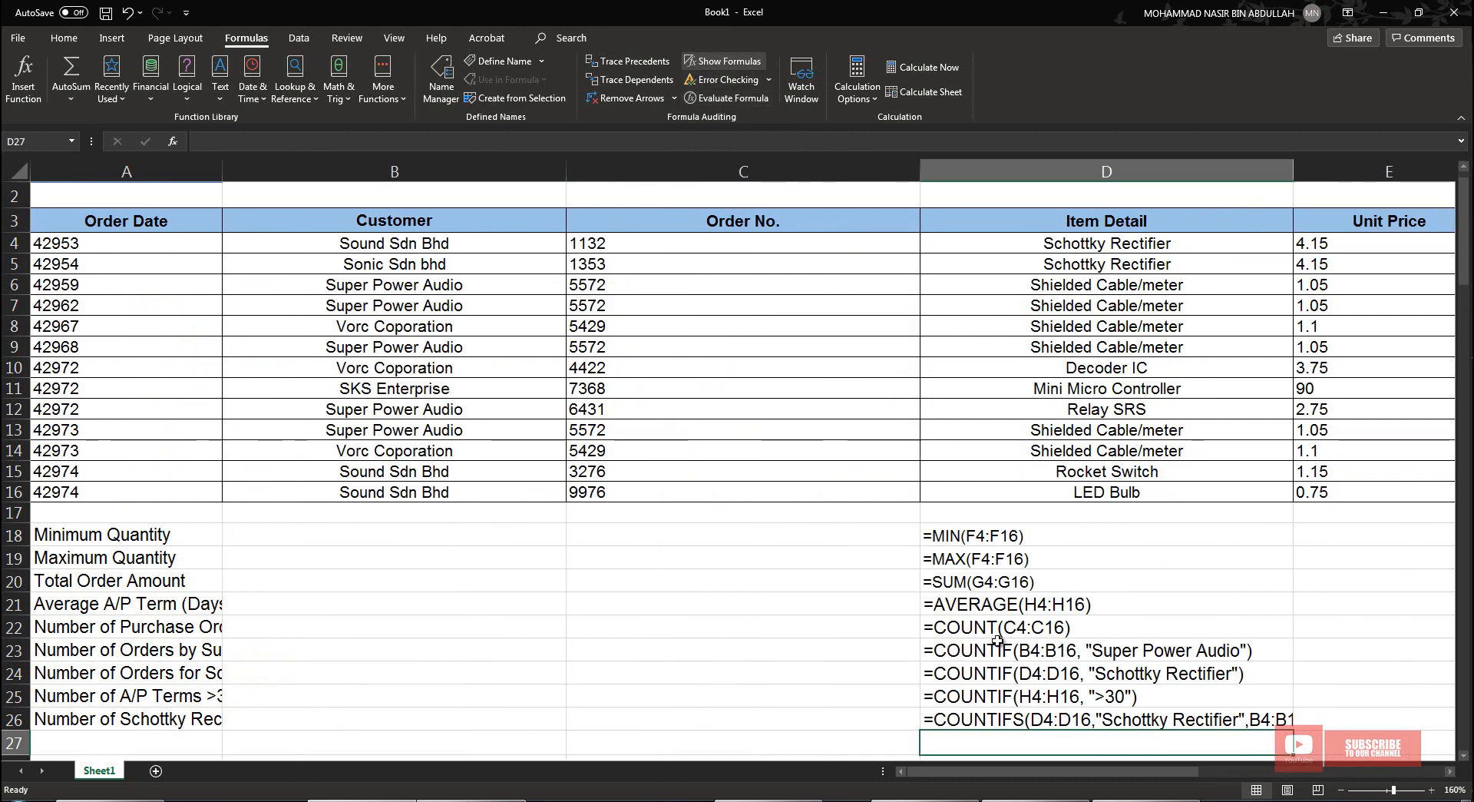